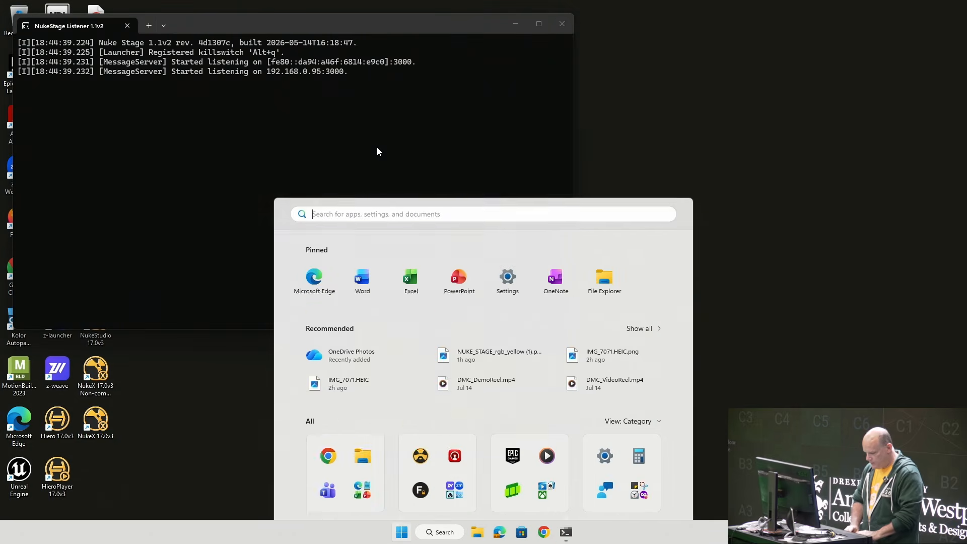
# - Find and open NukeStage Launcher GUI 1.1v2, and reposition its window on the desktop
pyautogui.write('launch')
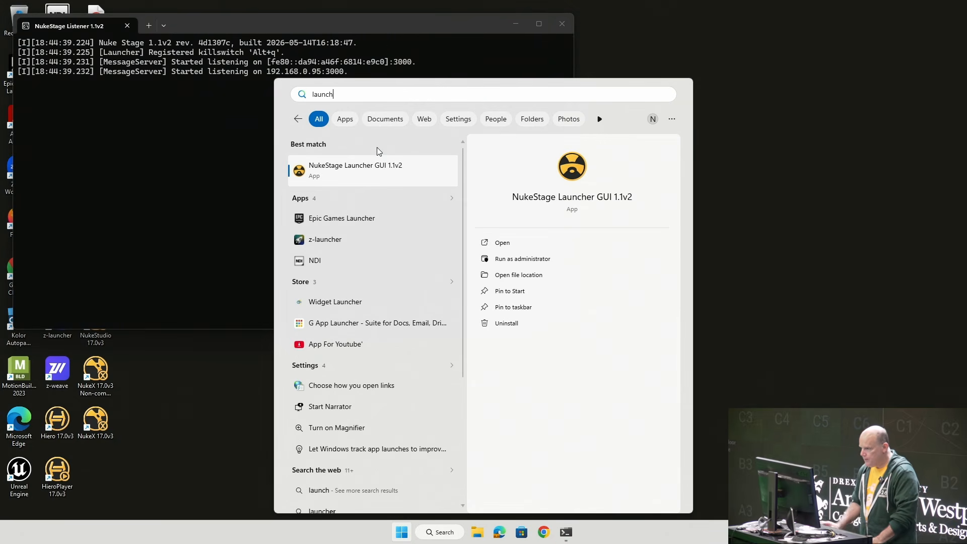
pyautogui.click(331, 173)
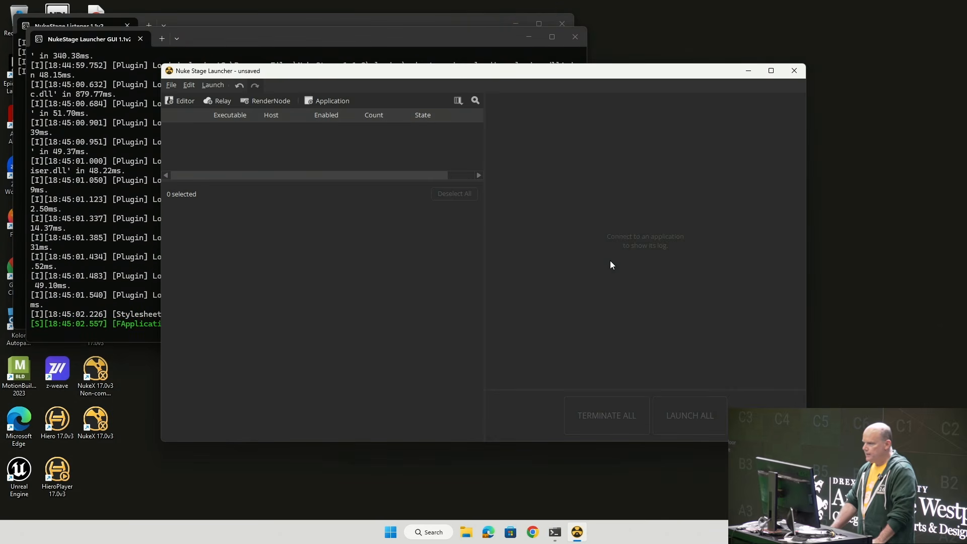
pyautogui.moveTo(548, 71); pyautogui.dragTo(484, 82)
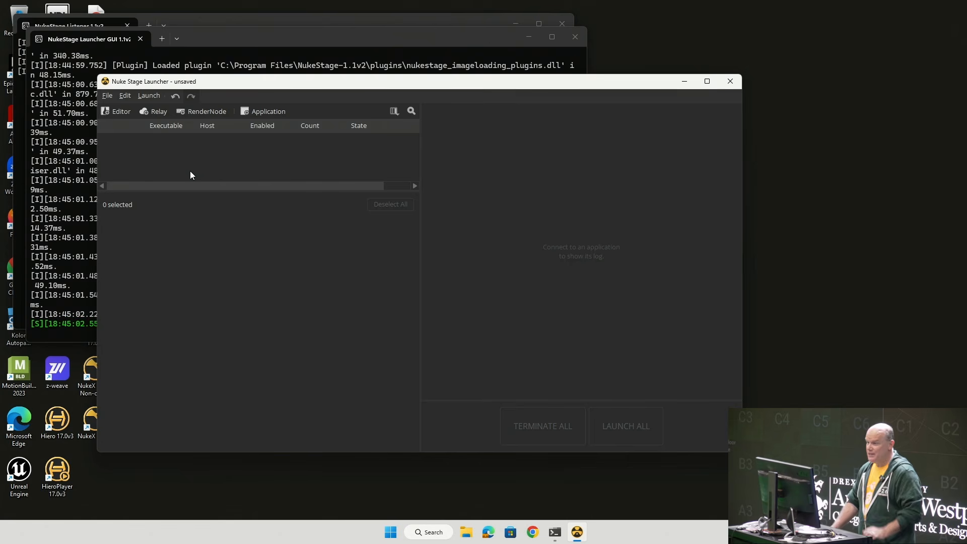
# - Add an Editor entry with the placeholder host address xcvbxcvbcxv to the launcher configuration, and remove that entry again
pyautogui.click(120, 113)
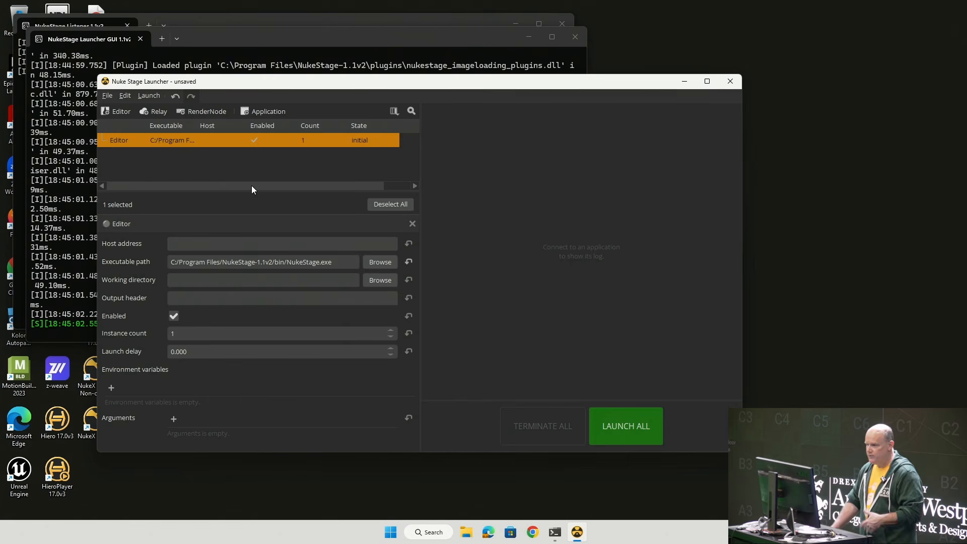
pyautogui.click(218, 243)
pyautogui.write('xcvbxcvbcxv')
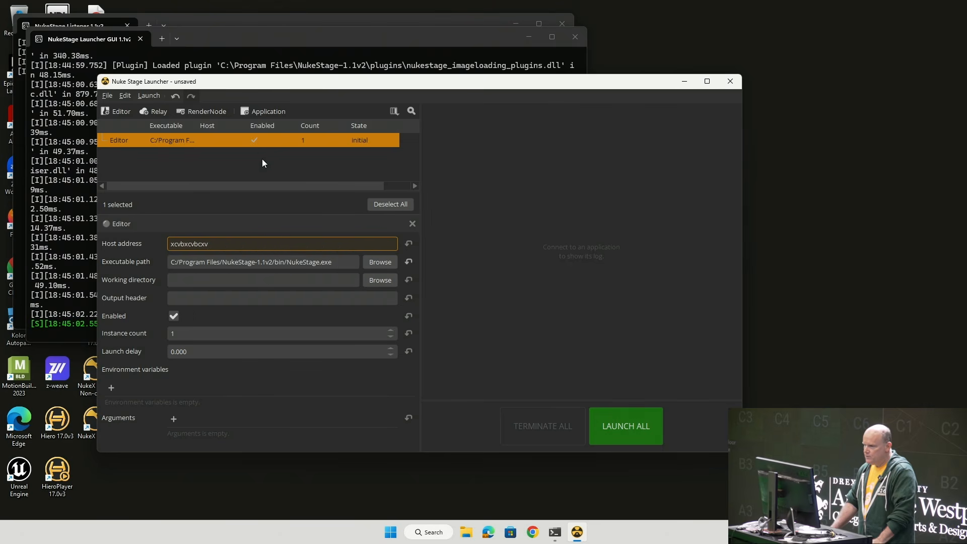
pyautogui.rightClick(235, 141)
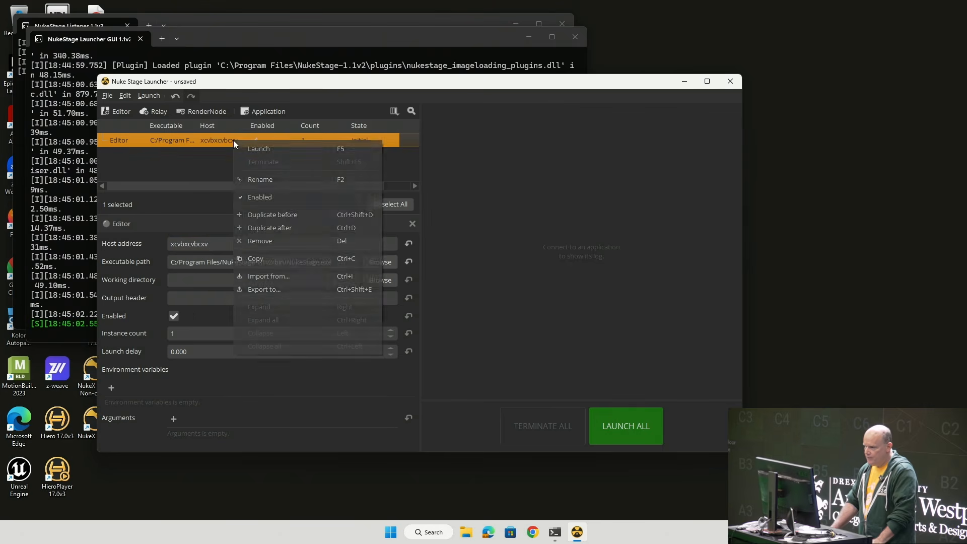
pyautogui.click(257, 240)
# - Open the recent configuration StudioConfig-20260709.nkslaunch, launch all its applications and maximize the Nuke Stage editor window
pyautogui.click(110, 96)
pyautogui.moveTo(125, 141)
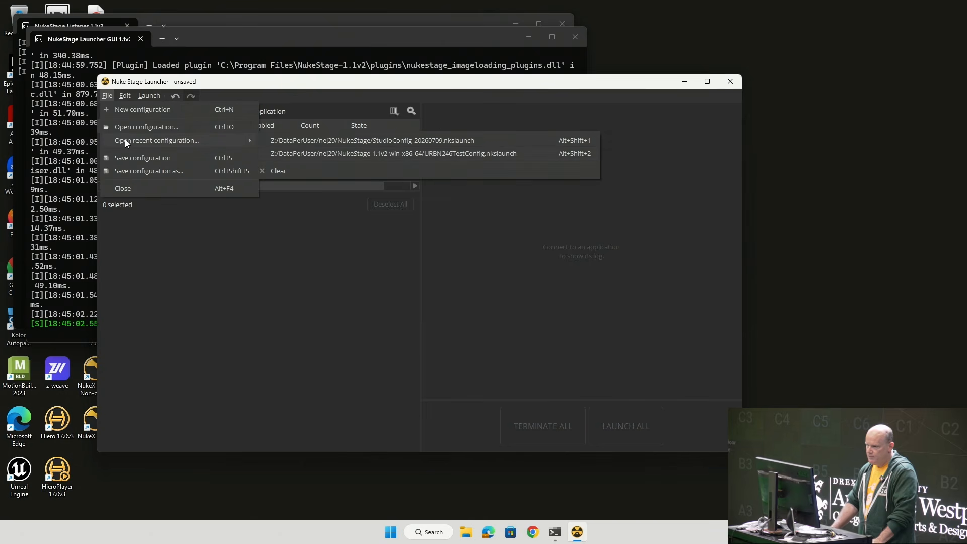
pyautogui.click(317, 141)
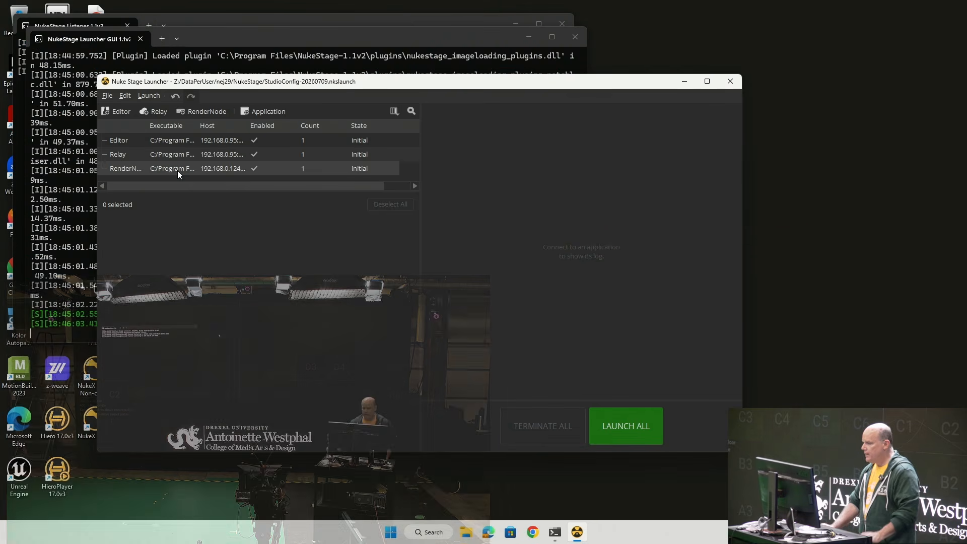
pyautogui.click(620, 420)
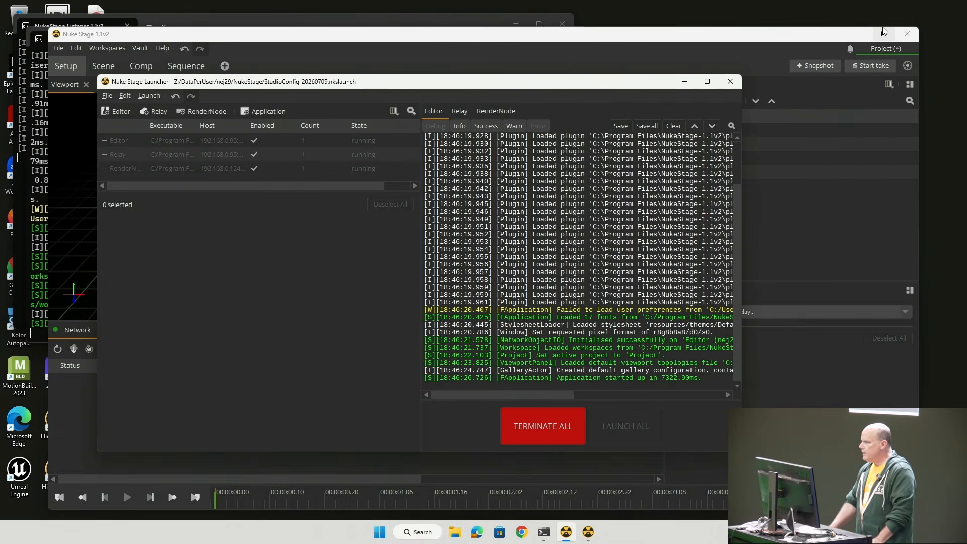
pyautogui.click(884, 32)
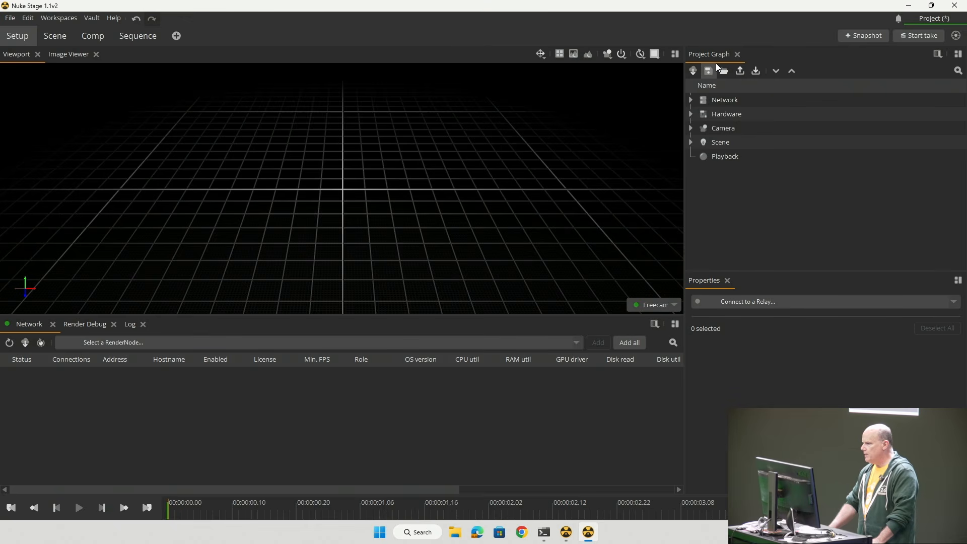
# - Connect the editor to the Relay at 192.168.0.95:5030 and add the RenderNode at 192.168.0.124:33033 to the network
pyautogui.click(738, 302)
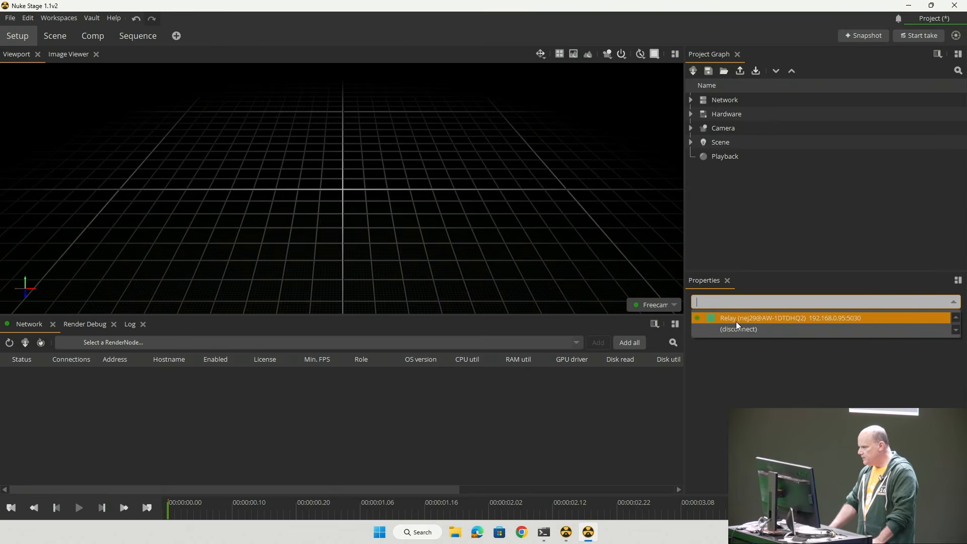
pyautogui.click(747, 319)
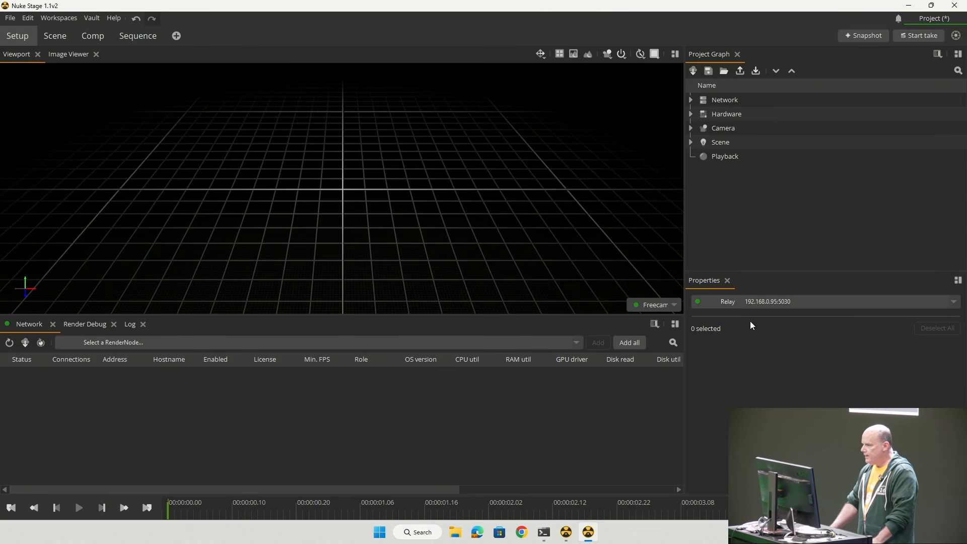
pyautogui.click(557, 344)
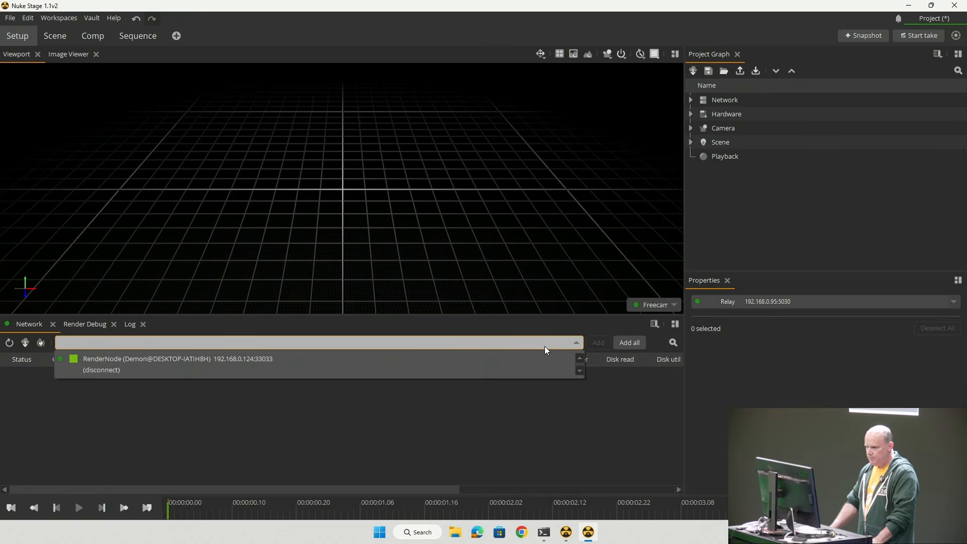
pyautogui.click(140, 358)
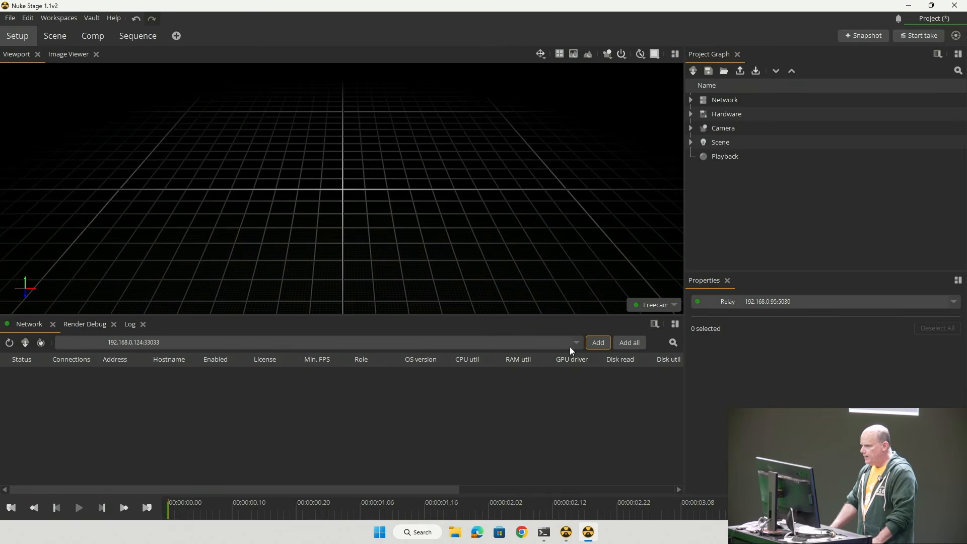
pyautogui.click(598, 343)
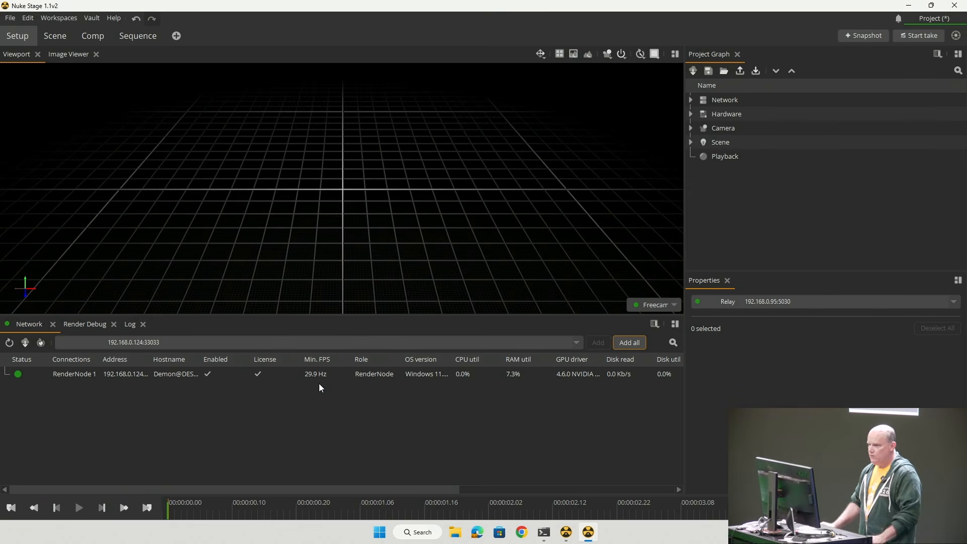
# - Set the RenderNode's debug overlay to Profiler and make it visible
pyautogui.click(92, 324)
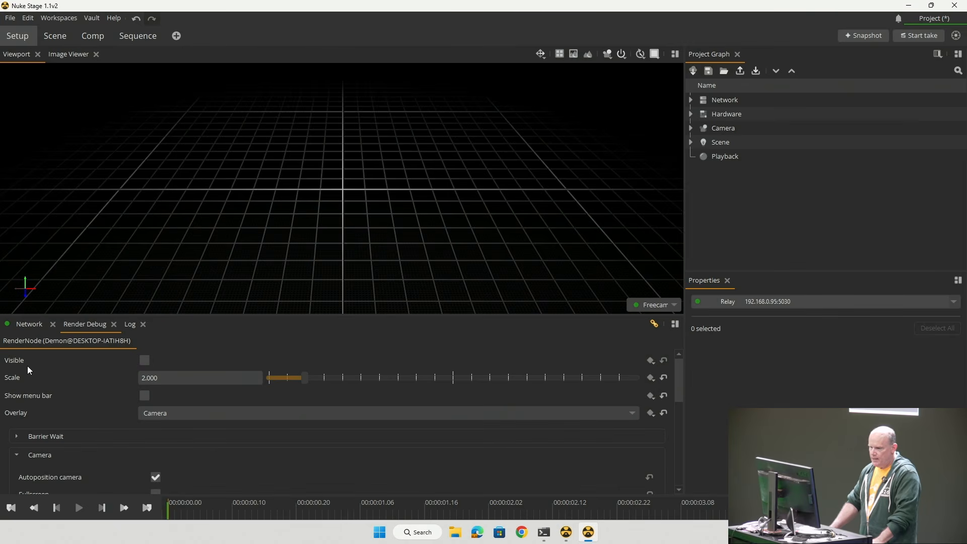
pyautogui.click(183, 413)
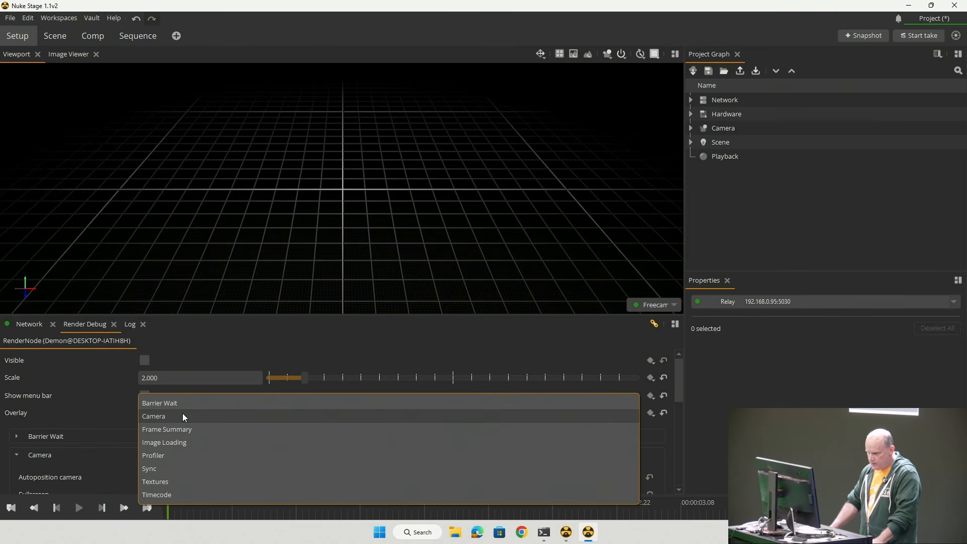
pyautogui.click(172, 452)
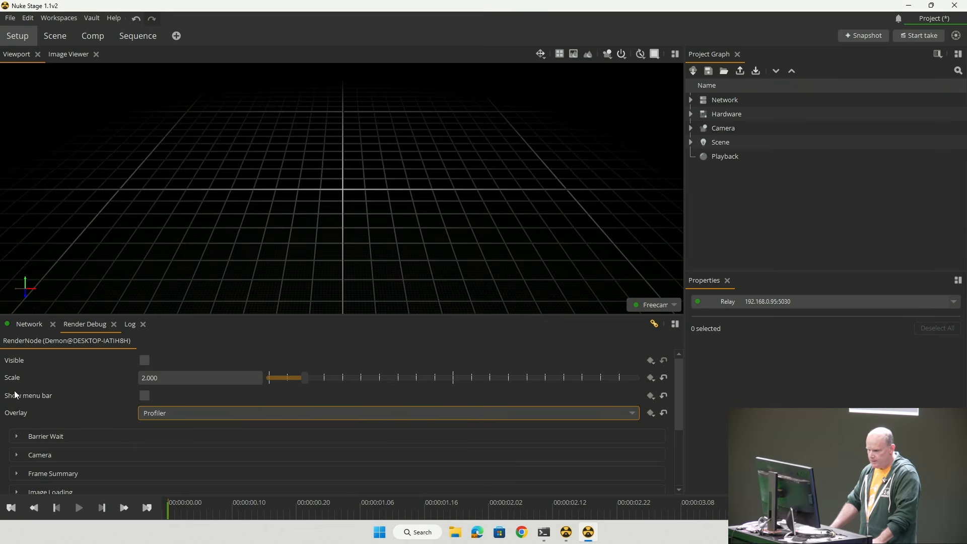
pyautogui.click(144, 360)
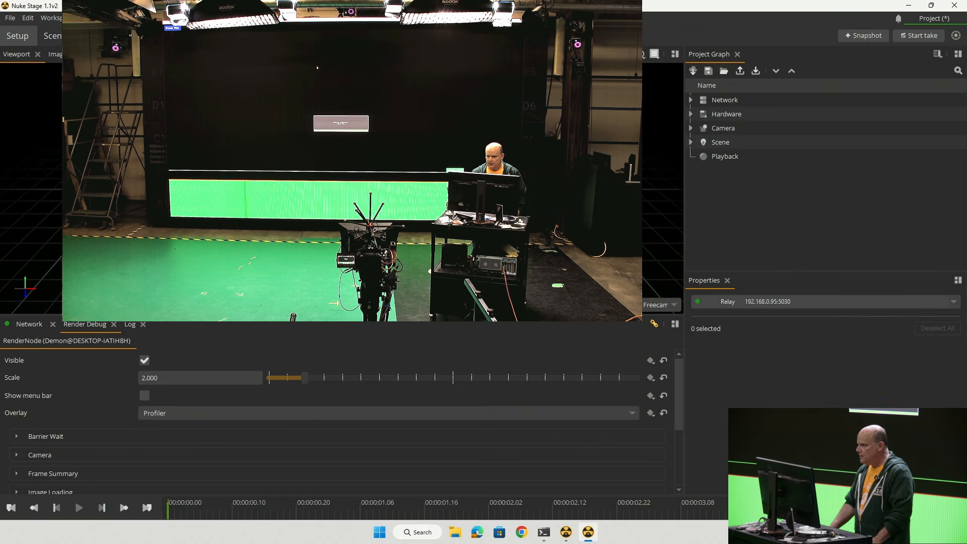
# - Set the hardware timecode source's framerate to 30 and hide the RenderNode's debug overlay
pyautogui.click(690, 114)
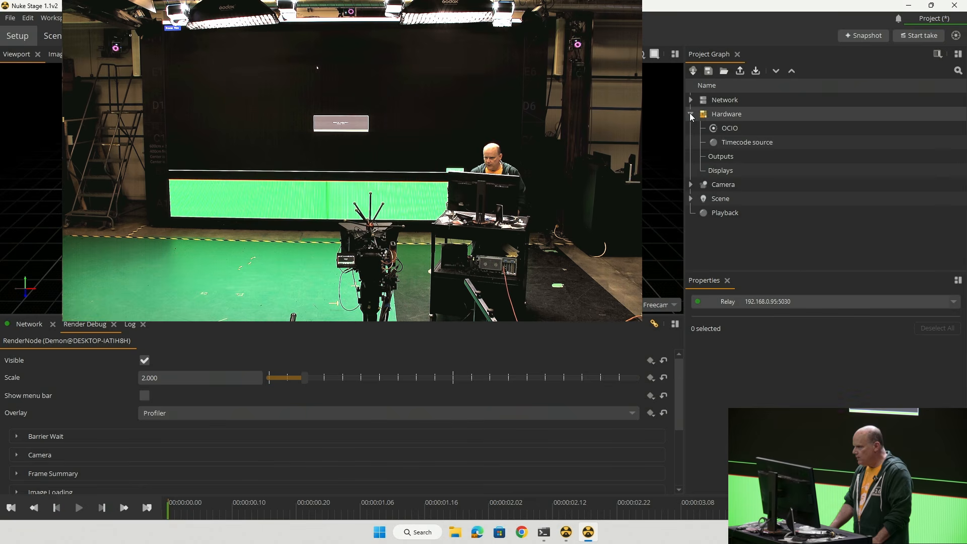
pyautogui.click(751, 142)
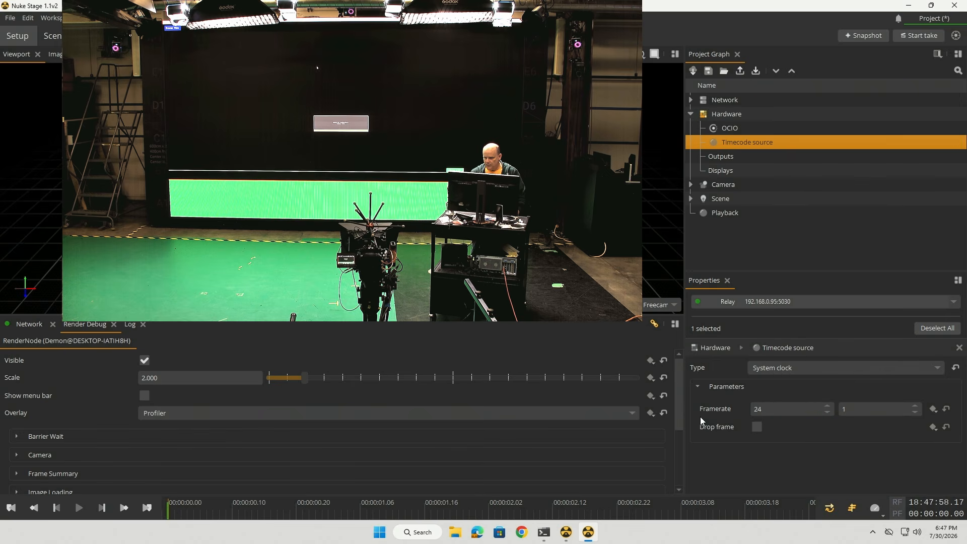
pyautogui.moveTo(765, 409); pyautogui.dragTo(738, 409)
pyautogui.write('30')
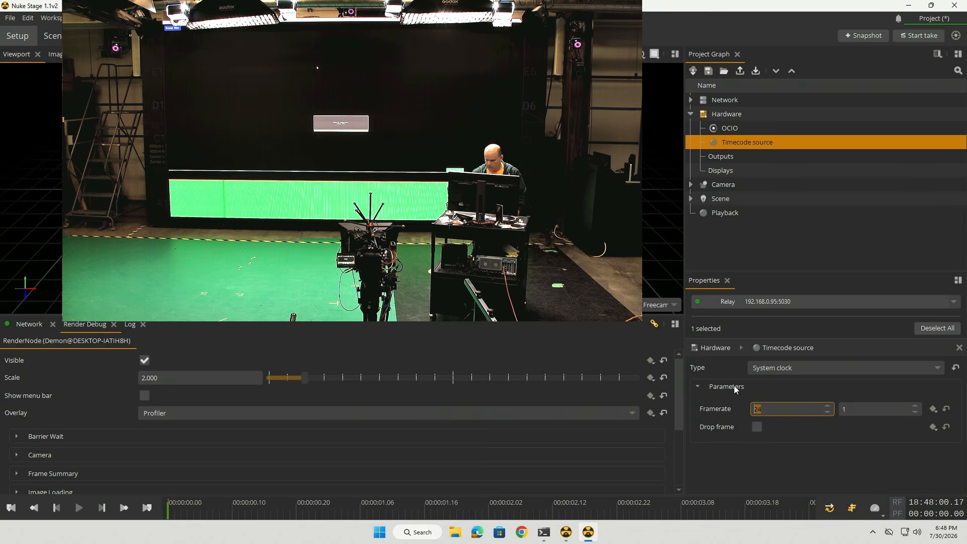
pyautogui.press('Return')
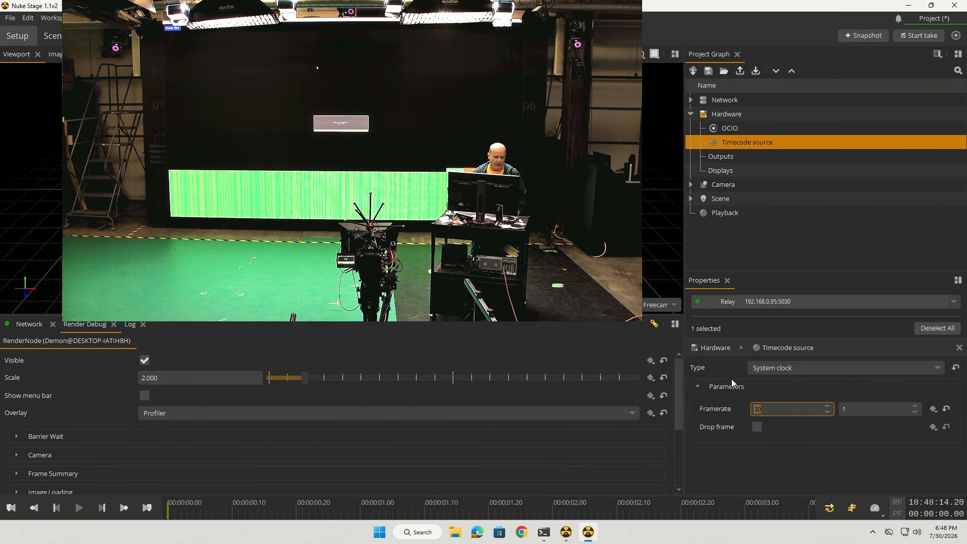
pyautogui.click(145, 360)
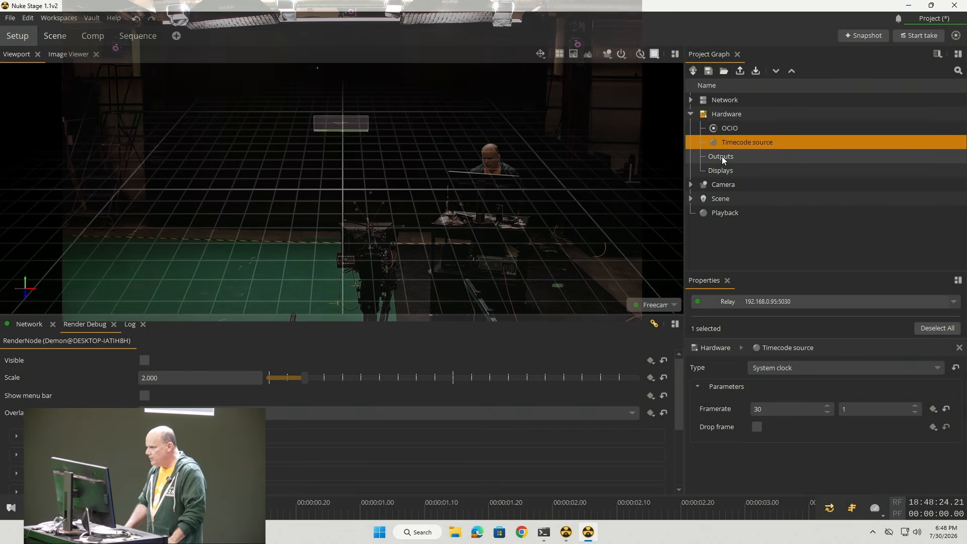
# - Add a hardware output of type Window, size it 3840 by 1920 and make it borderless
pyautogui.click(723, 158)
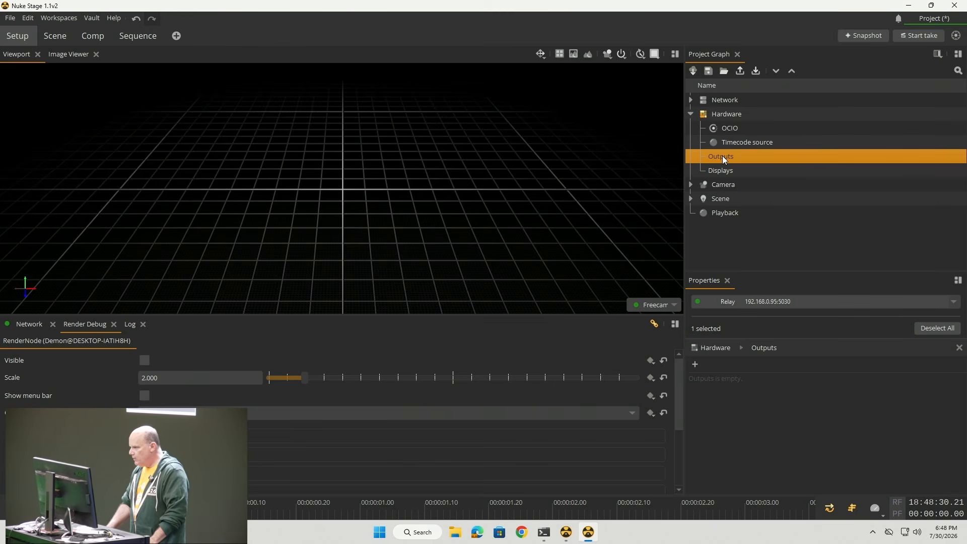
pyautogui.click(696, 365)
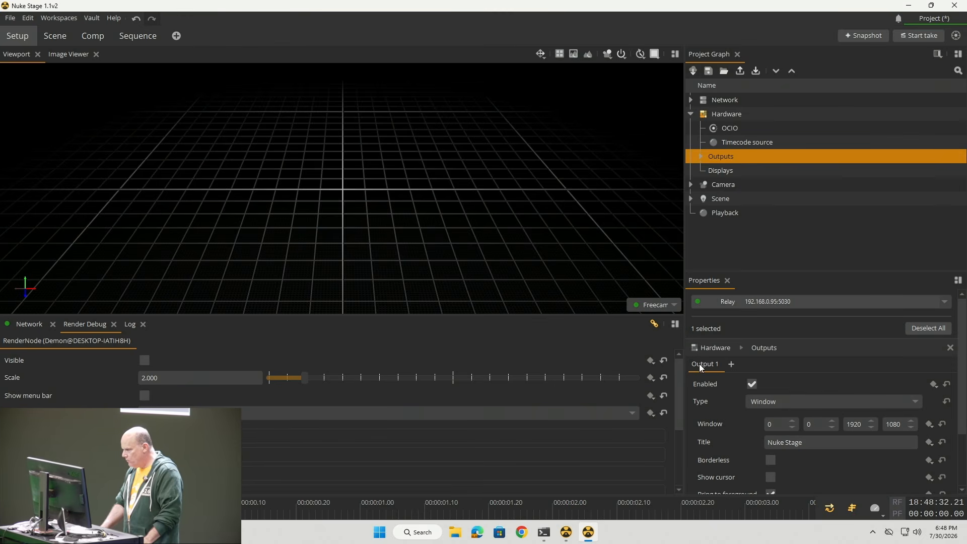
pyautogui.scroll(-1, 720, 423)
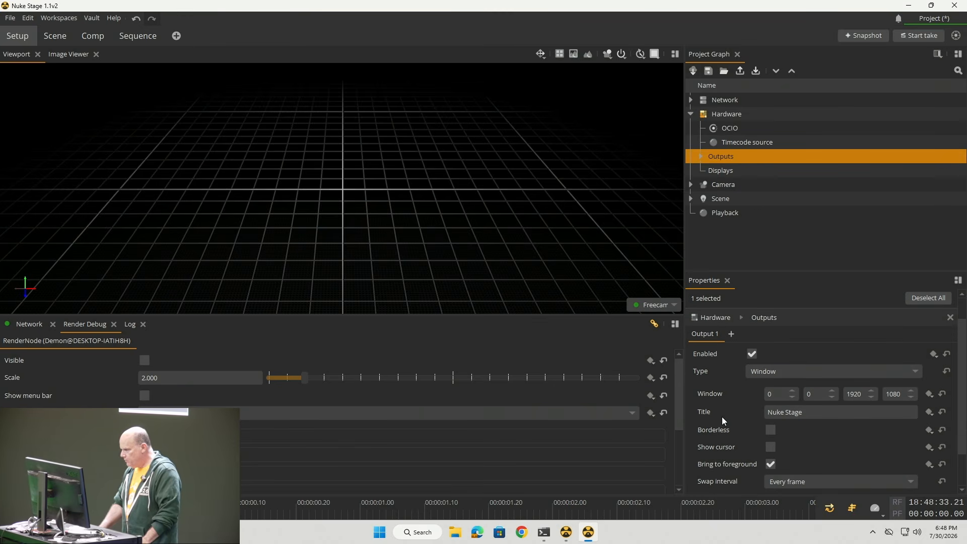
pyautogui.doubleClick(858, 393)
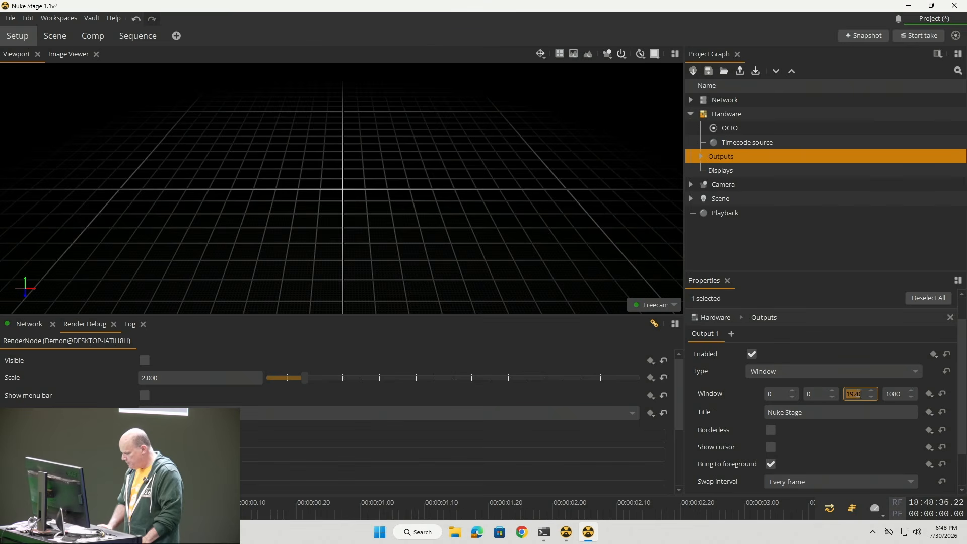
pyautogui.write('3840')
pyautogui.press('Tab')
pyautogui.write('19')
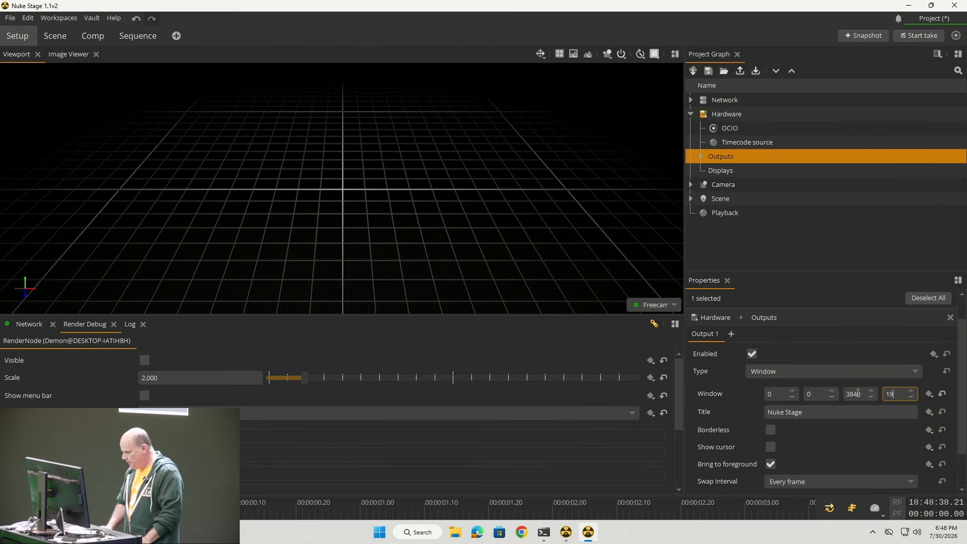
pyautogui.write('20')
pyautogui.press('Return')
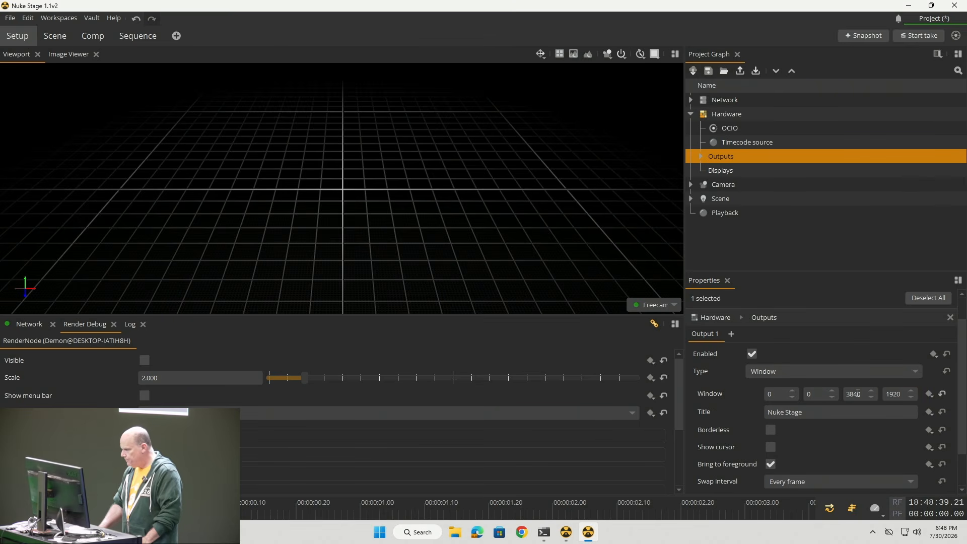
pyautogui.click(770, 430)
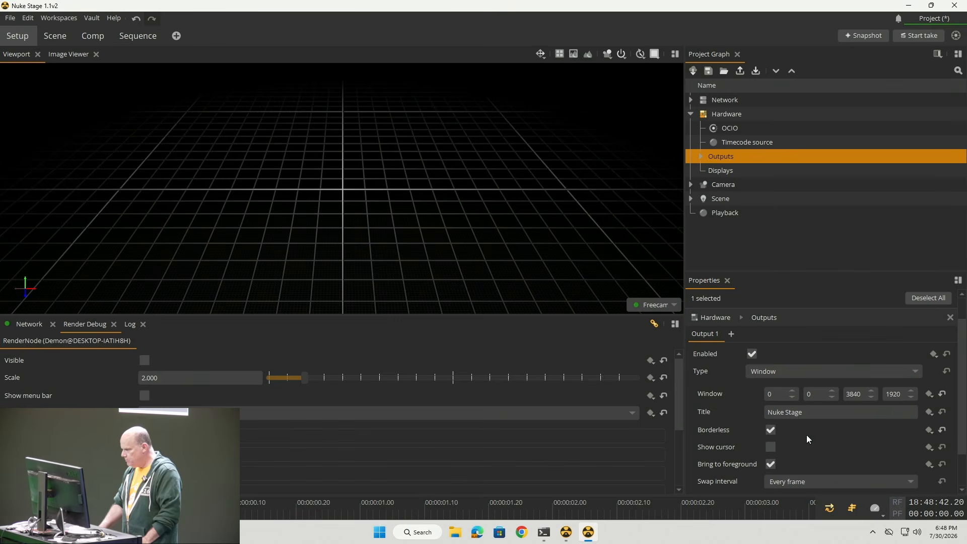
pyautogui.scroll(-1, 816, 436)
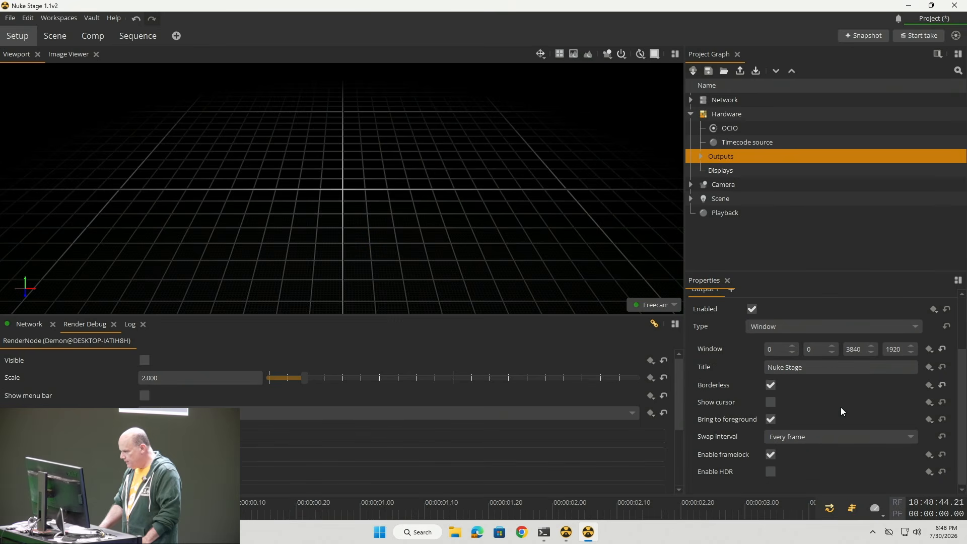
pyautogui.scroll(1, 842, 408)
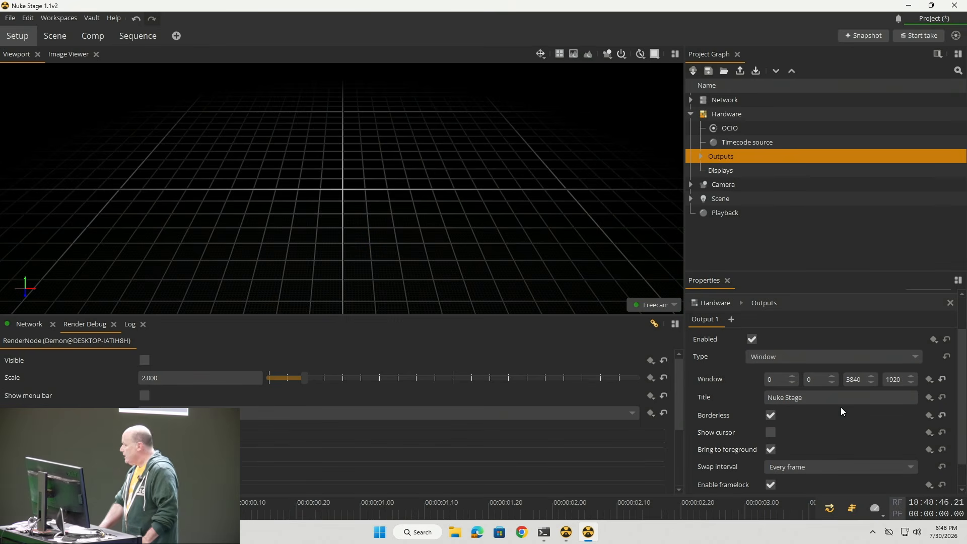
# - Add a planar display to the hardware displays and scale it to 6 in X and 3 in Y
pyautogui.click(701, 157)
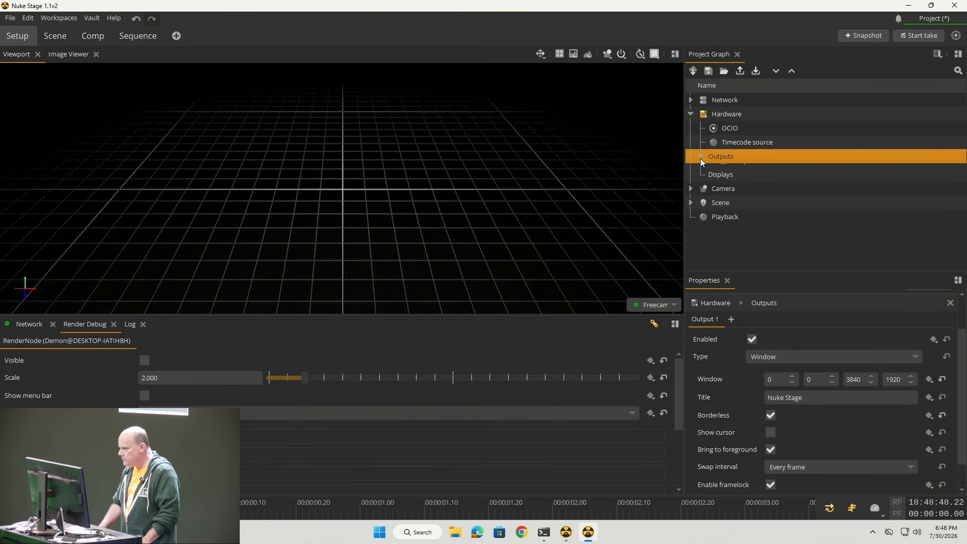
pyautogui.click(731, 184)
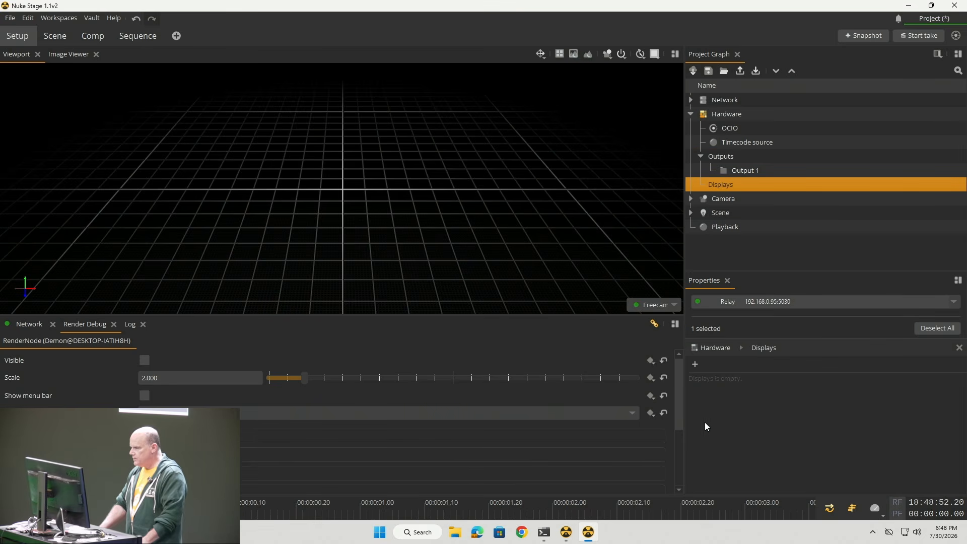
pyautogui.click(695, 365)
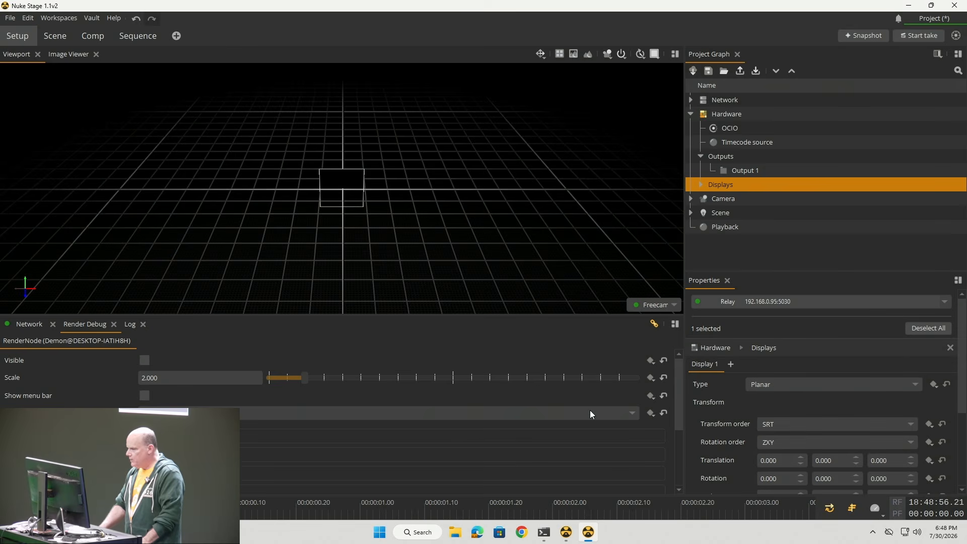
pyautogui.scroll(-3, 717, 421)
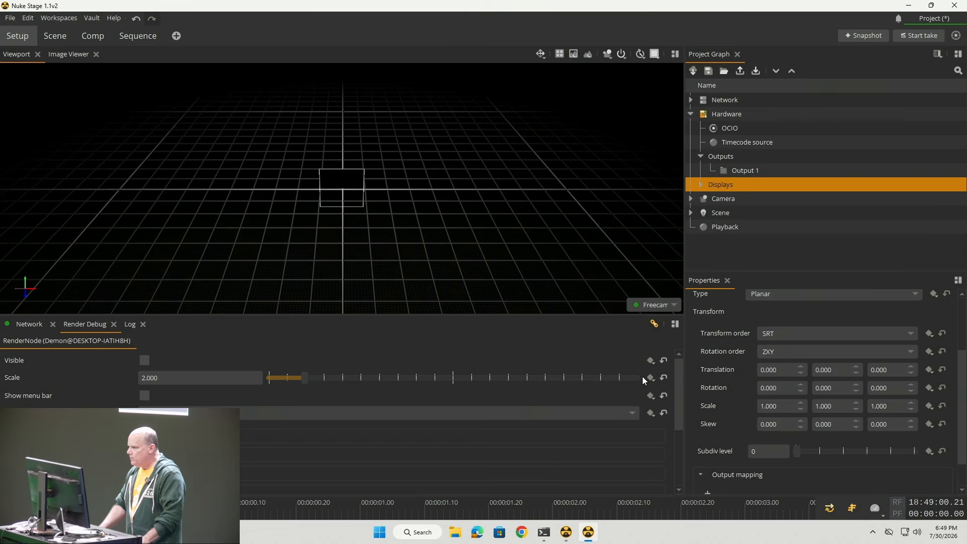
pyautogui.click(788, 407)
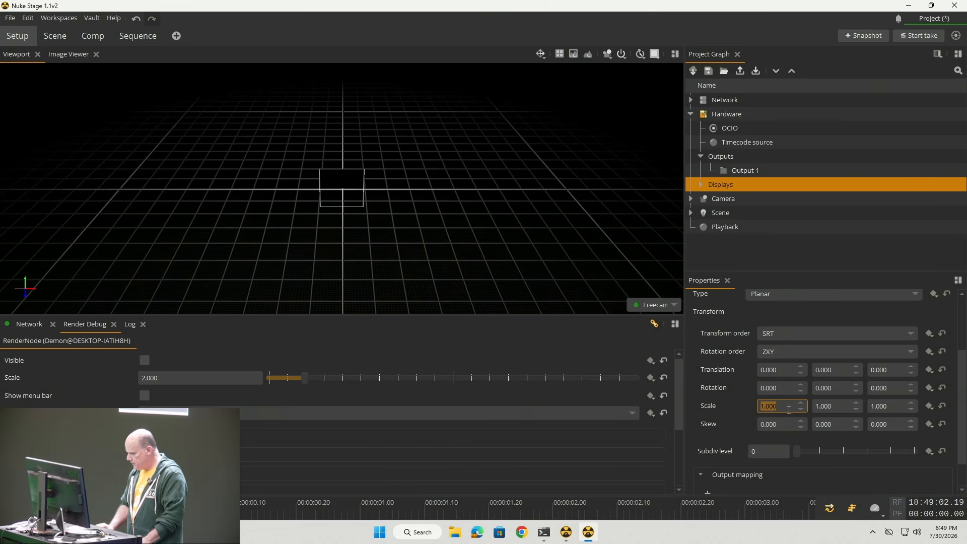
pyautogui.write('6')
pyautogui.press('Tab')
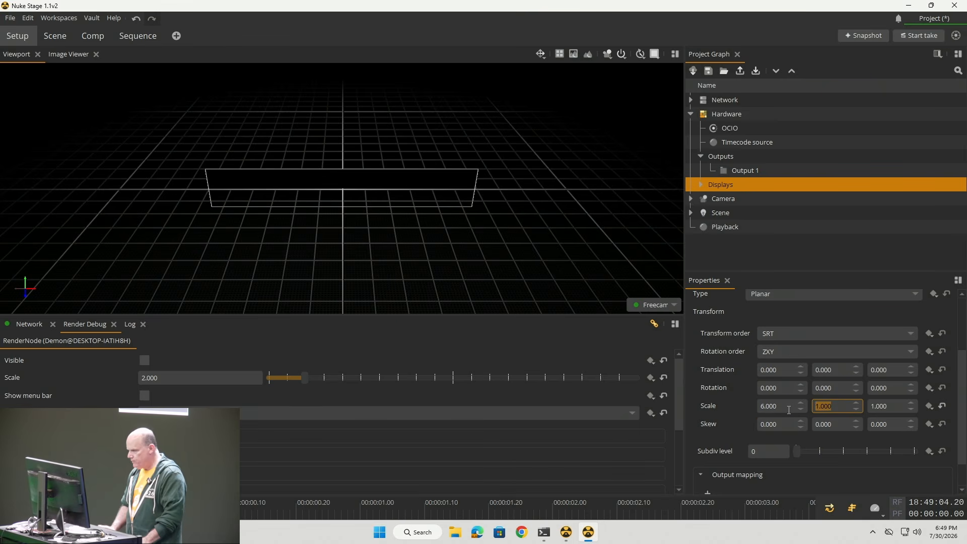
pyautogui.write('3')
pyautogui.press('Tab')
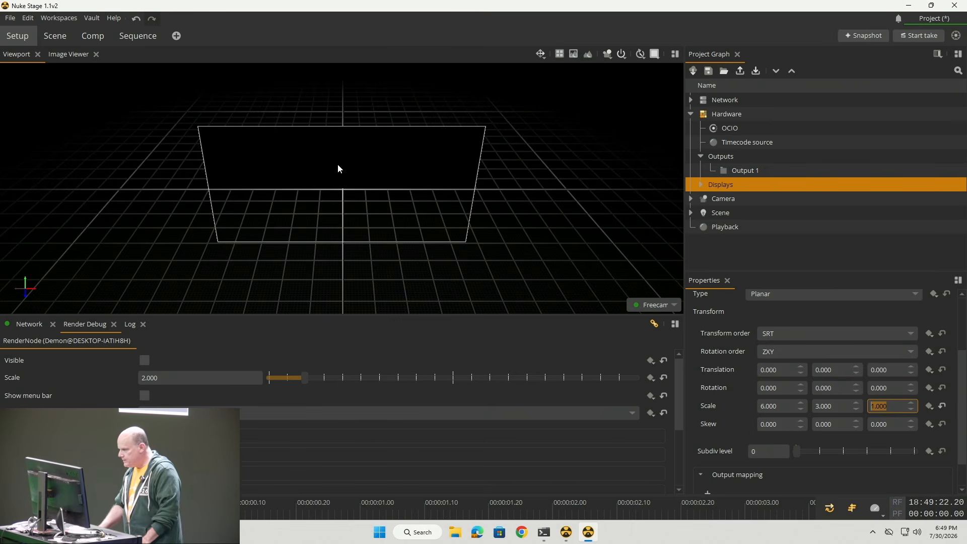
# - Position the display at translation X 4 and Y 1.65, and rotate it -90 around Y
pyautogui.click(788, 369)
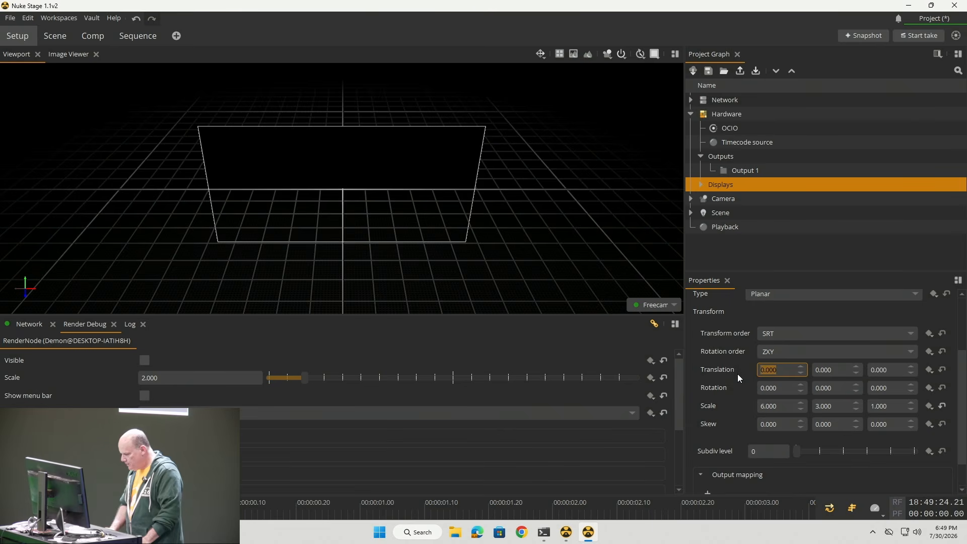
pyautogui.write('4')
pyautogui.press('Return')
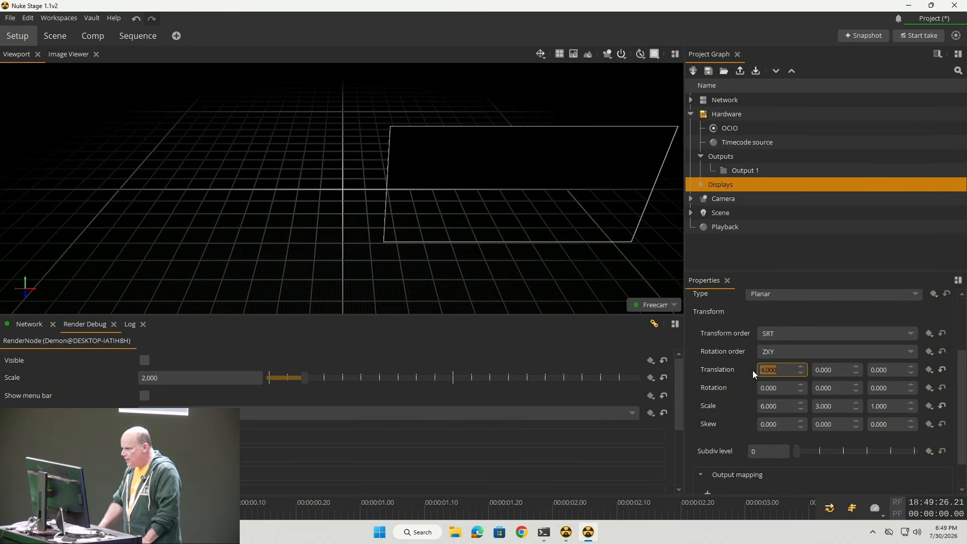
pyautogui.click(837, 389)
pyautogui.write('-9')
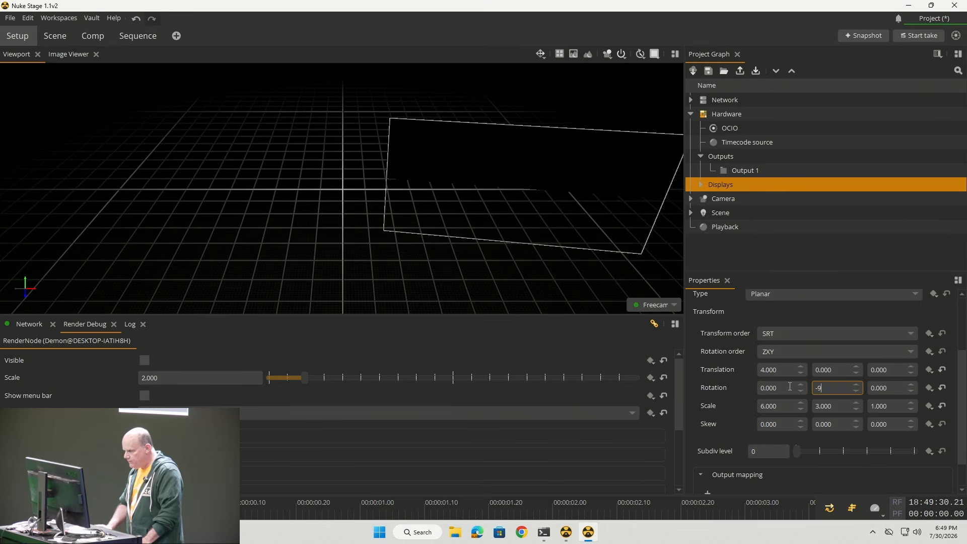
pyautogui.write('0')
pyautogui.press('Return')
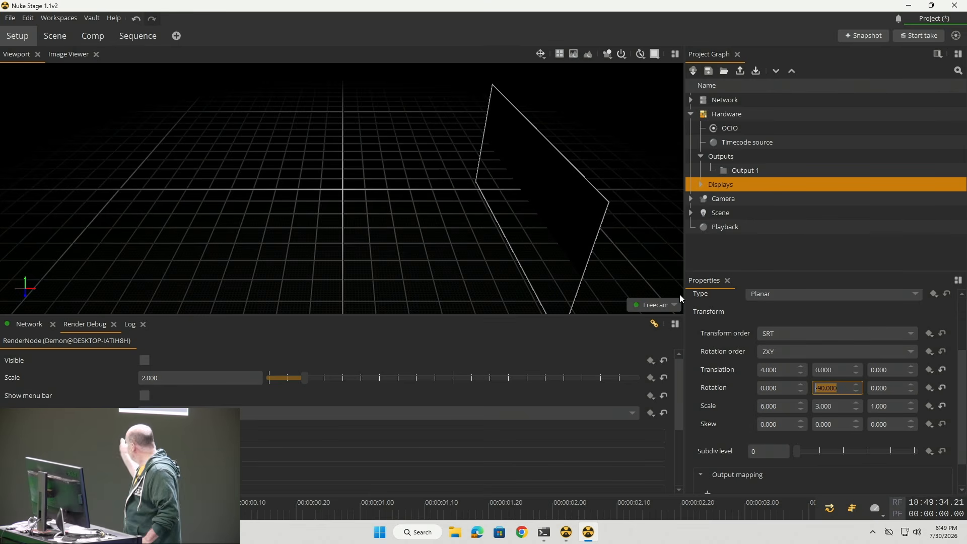
pyautogui.click(838, 368)
pyautogui.write('1.65')
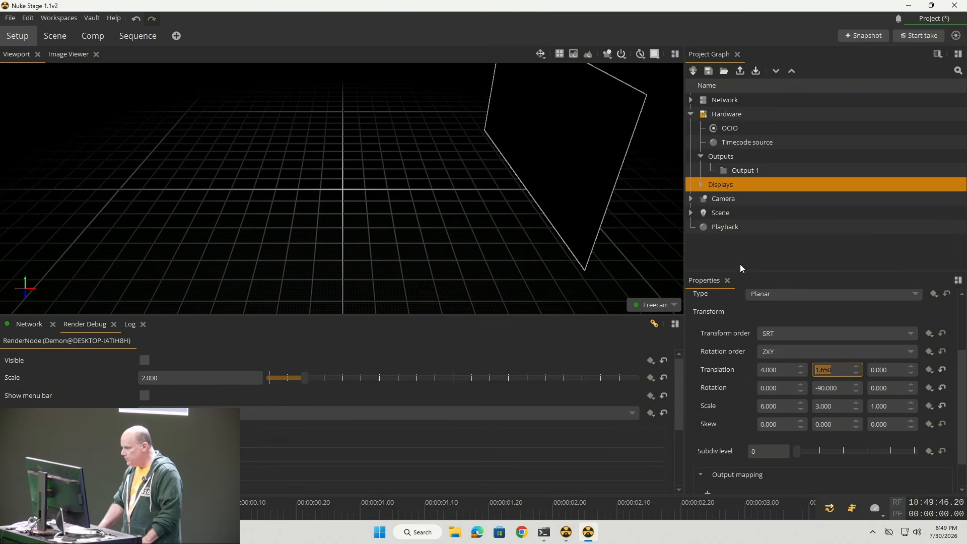
# - Add an output mapping viewport to the display, using RenderNode 1 as its application and Output 1 as its output
pyautogui.scroll(-1, 756, 421)
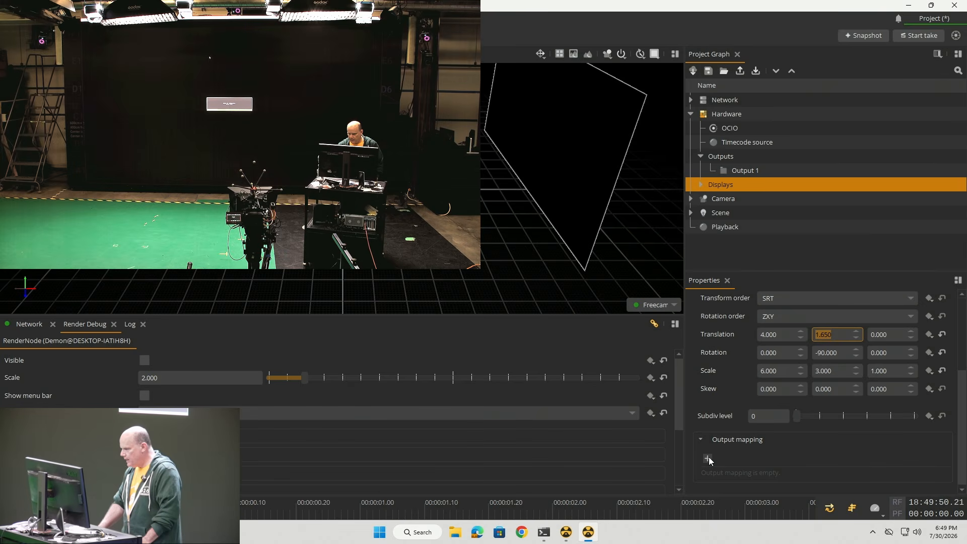
pyautogui.click(708, 458)
pyautogui.scroll(-2, 806, 446)
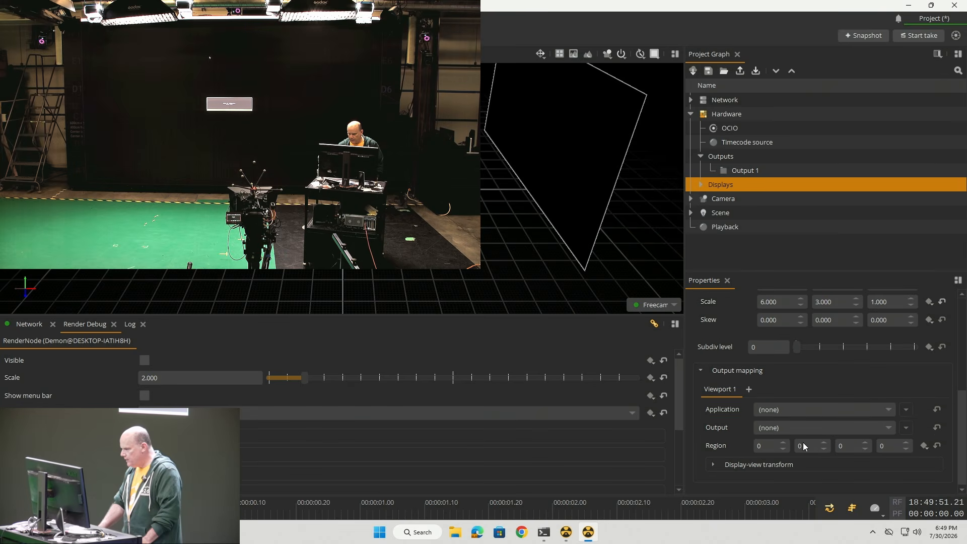
pyautogui.click(784, 409)
pyautogui.click(770, 427)
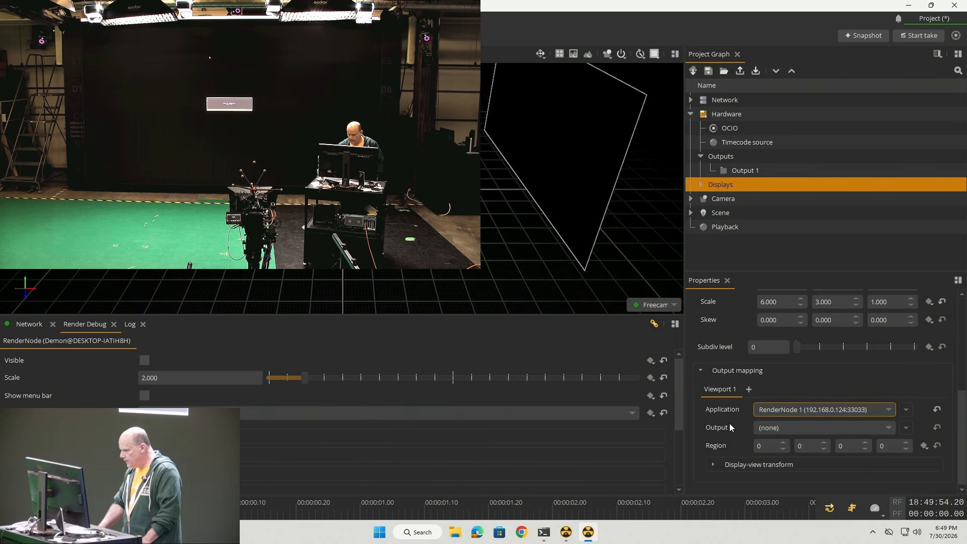
pyautogui.click(765, 427)
pyautogui.click(760, 449)
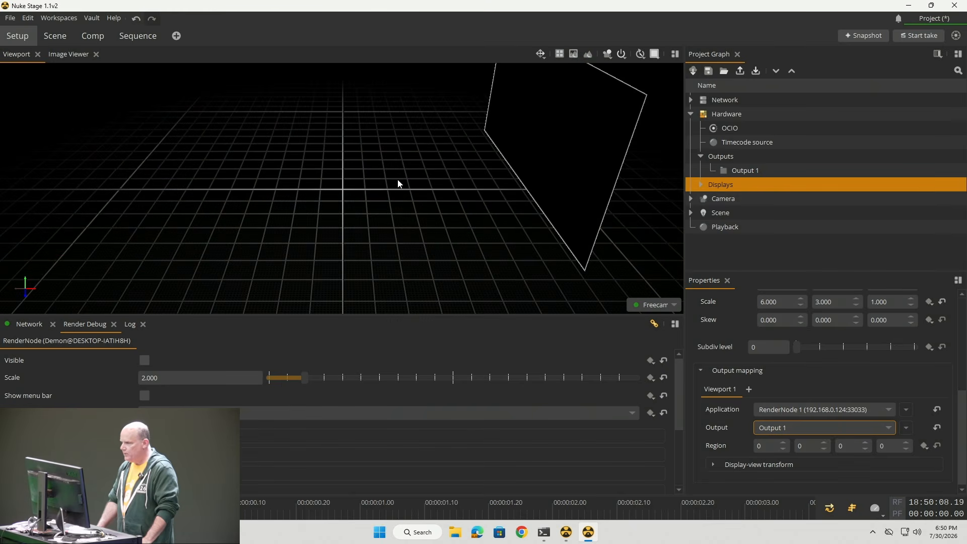
# - Add a camera to the project's cameras and set its stream type to Vicon
pyautogui.click(691, 198)
pyautogui.click(720, 214)
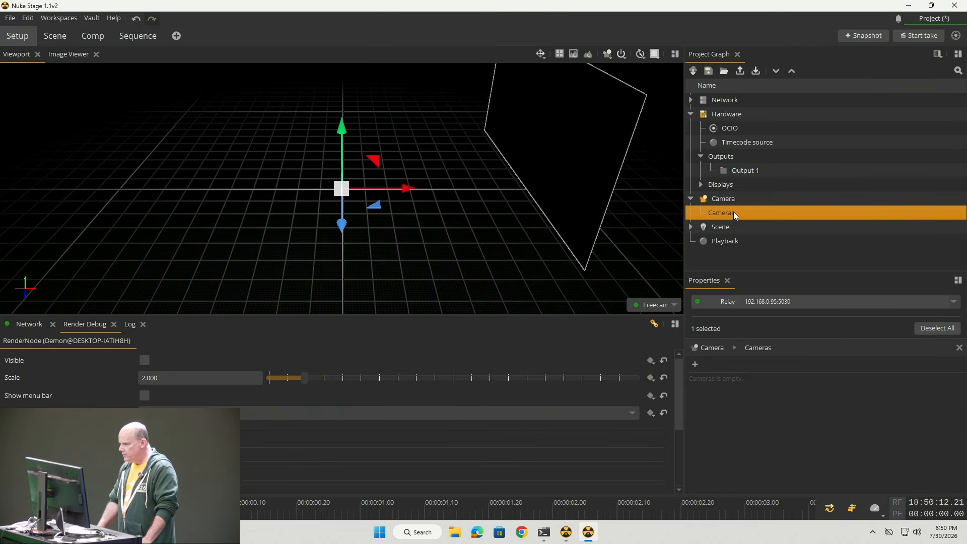
pyautogui.click(696, 364)
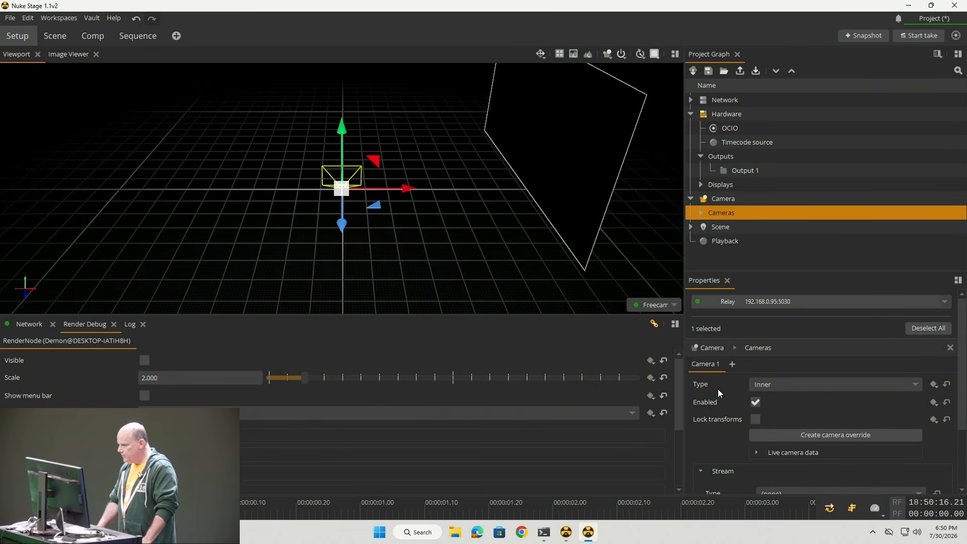
pyautogui.scroll(-3, 720, 390)
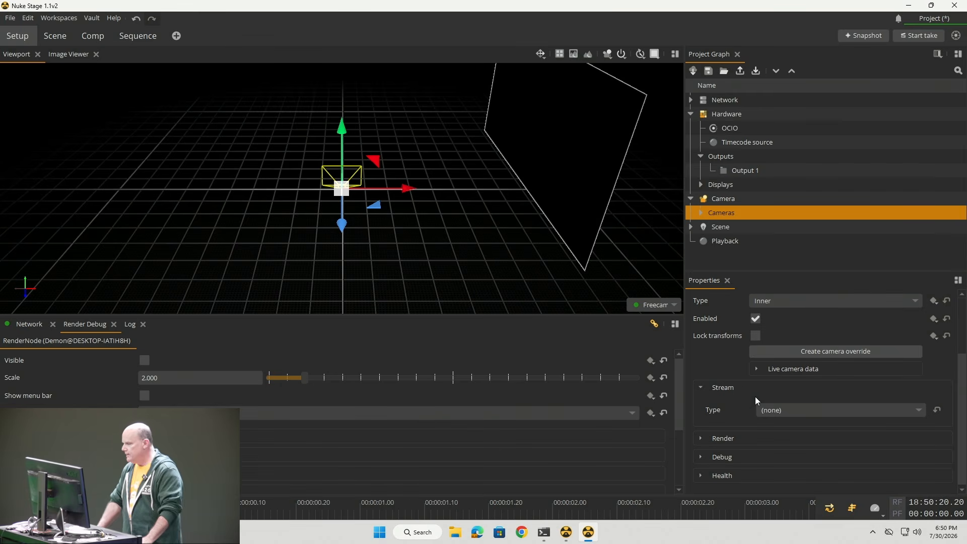
pyautogui.click(769, 409)
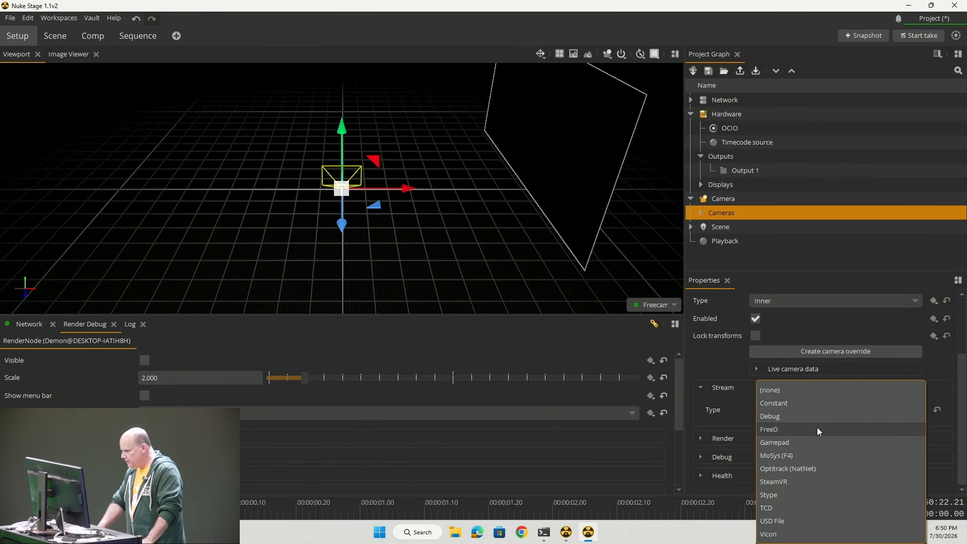
pyautogui.click(772, 535)
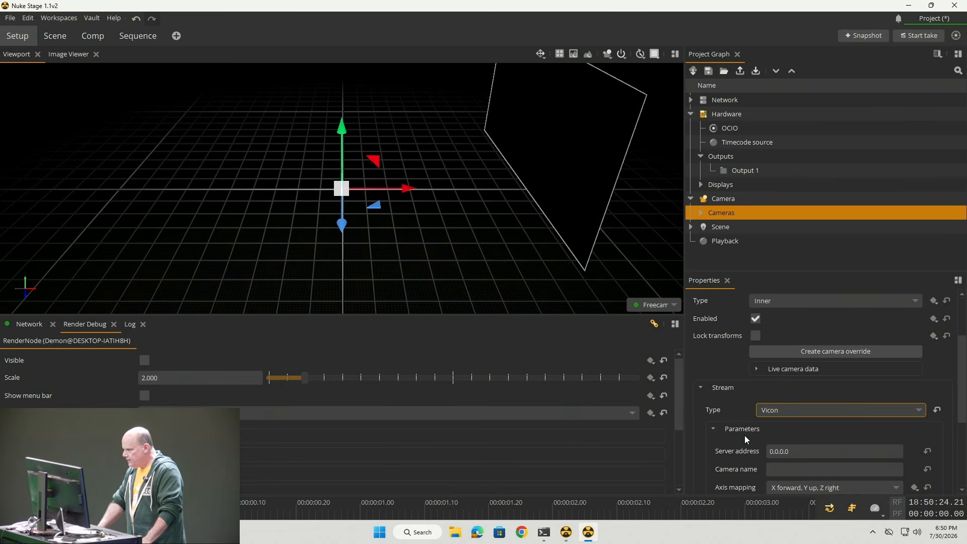
# - Set the Vicon stream's camera name to URSACrown01 and its axis mapping to X right, Y up, Z backward (OpenGL, Maya)
pyautogui.scroll(-3, 744, 435)
pyautogui.click(780, 380)
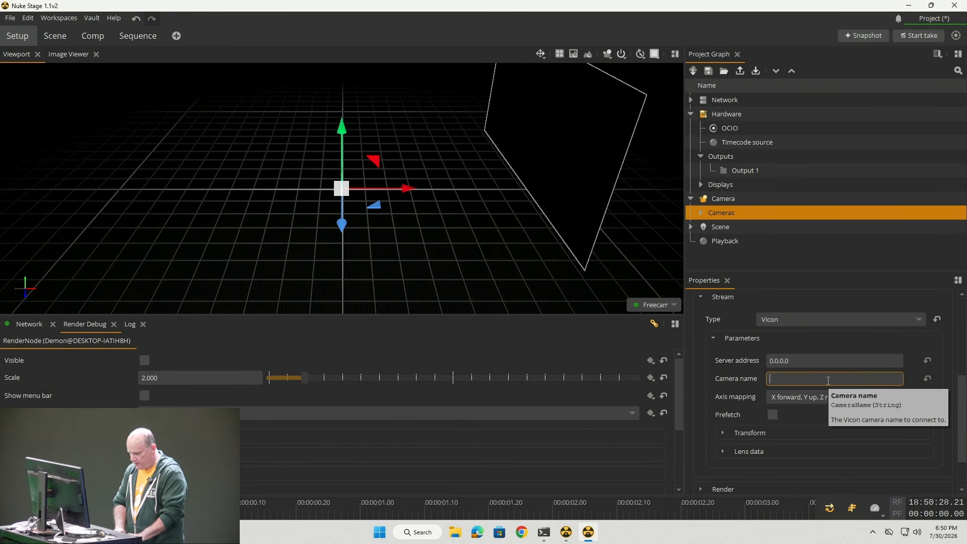
pyautogui.write('URSA')
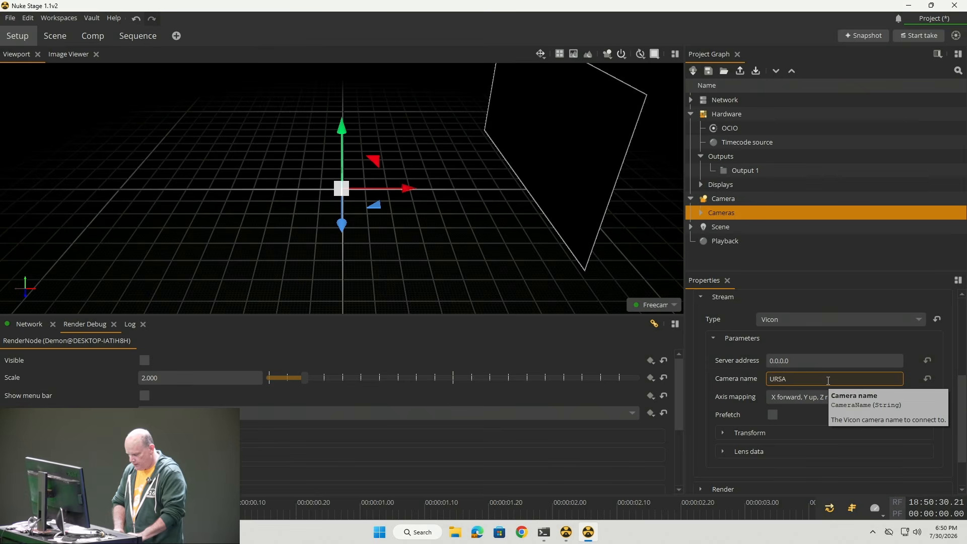
pyautogui.write('Crown01')
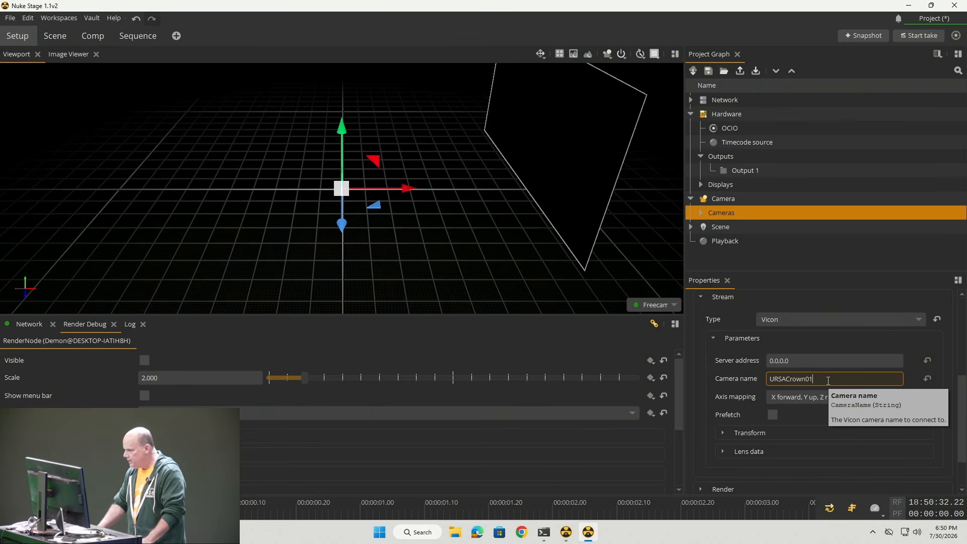
pyautogui.click(785, 398)
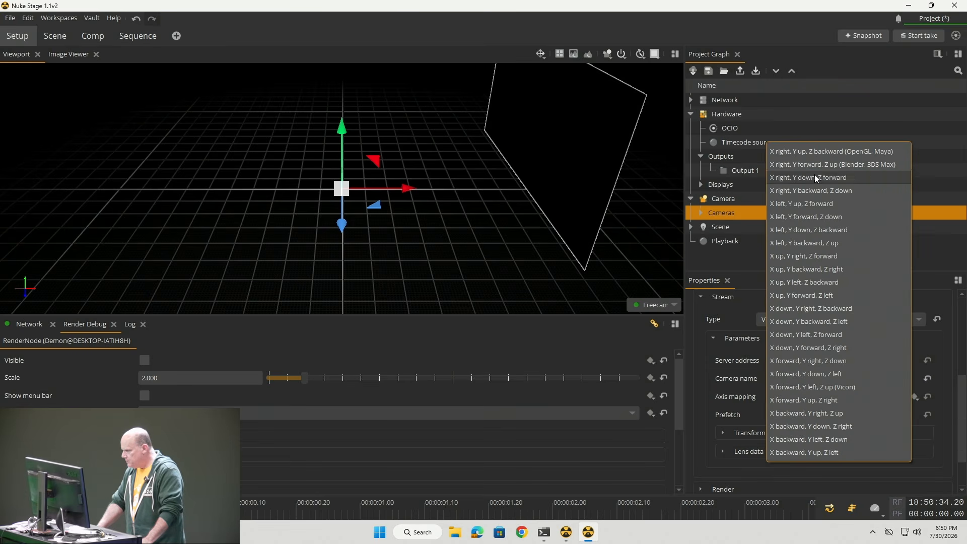
pyautogui.click(779, 151)
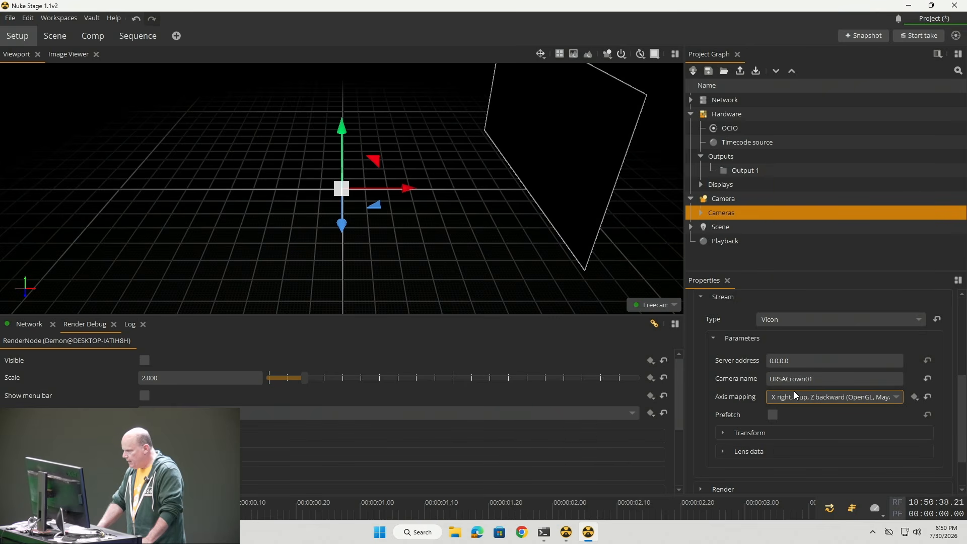
# - Set the Vicon stream's server address to 192.168.0.145
pyautogui.click(778, 361)
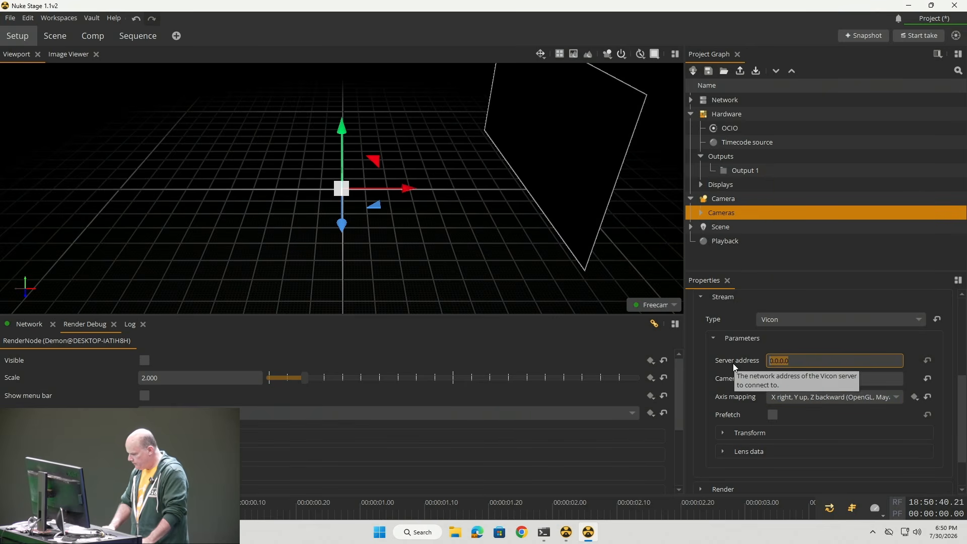
pyautogui.write('192.168.30')
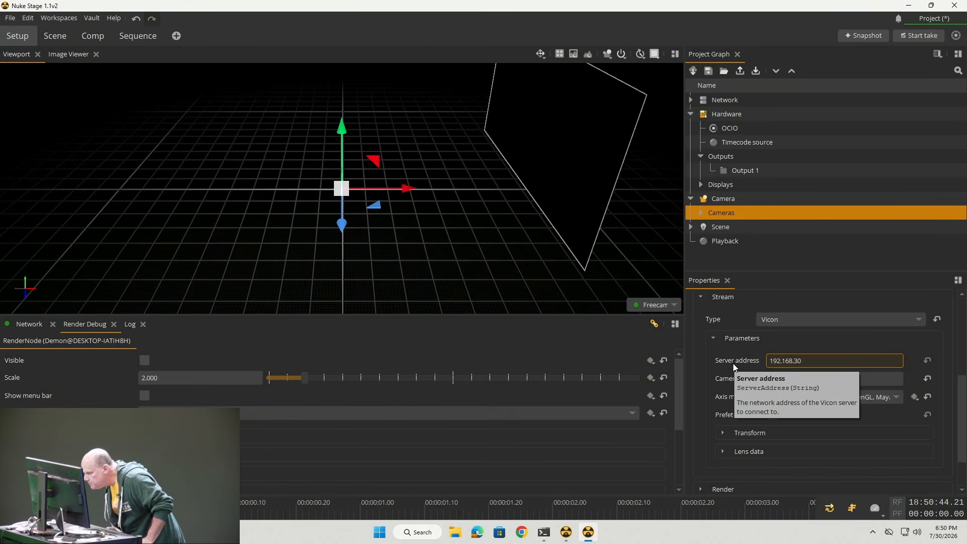
pyautogui.press('BackSpace')
pyautogui.press('BackSpace')
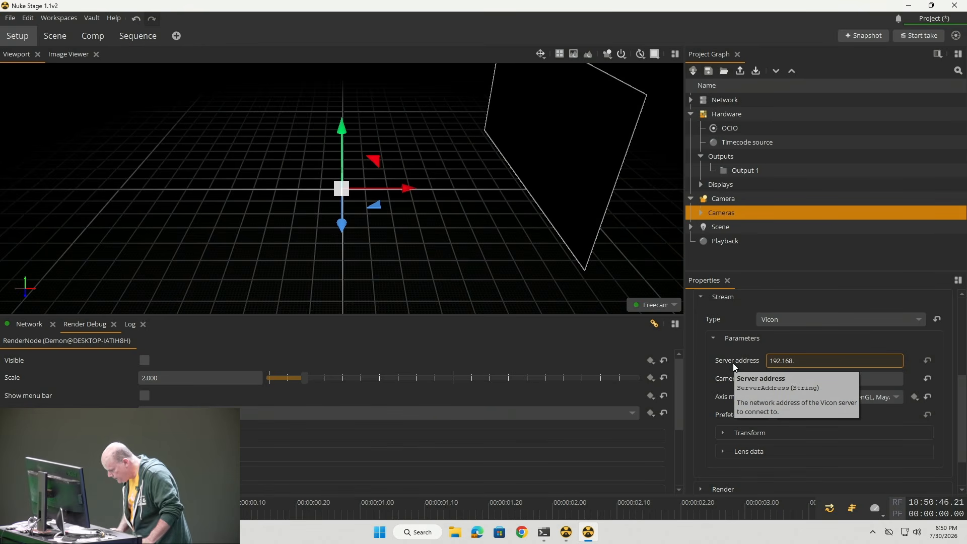
pyautogui.write('0.145')
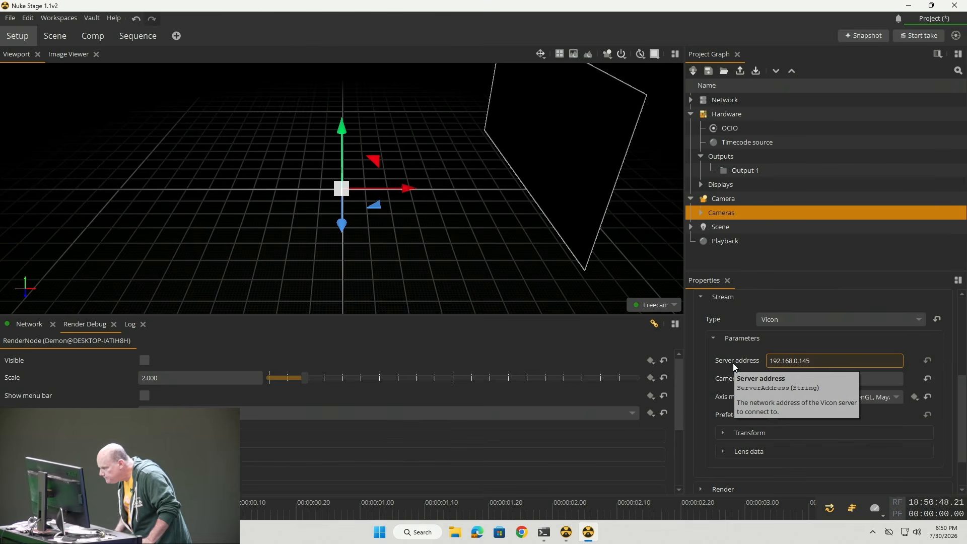
pyautogui.press('Return')
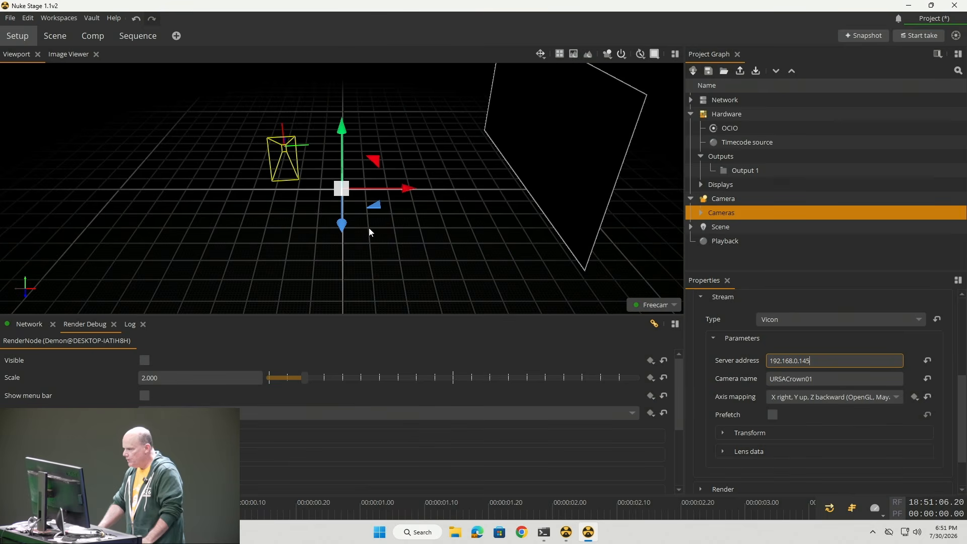
# - Set the camera stream's orientation adjustment to -90 in Y and 90 in Z
pyautogui.scroll(-2, 736, 375)
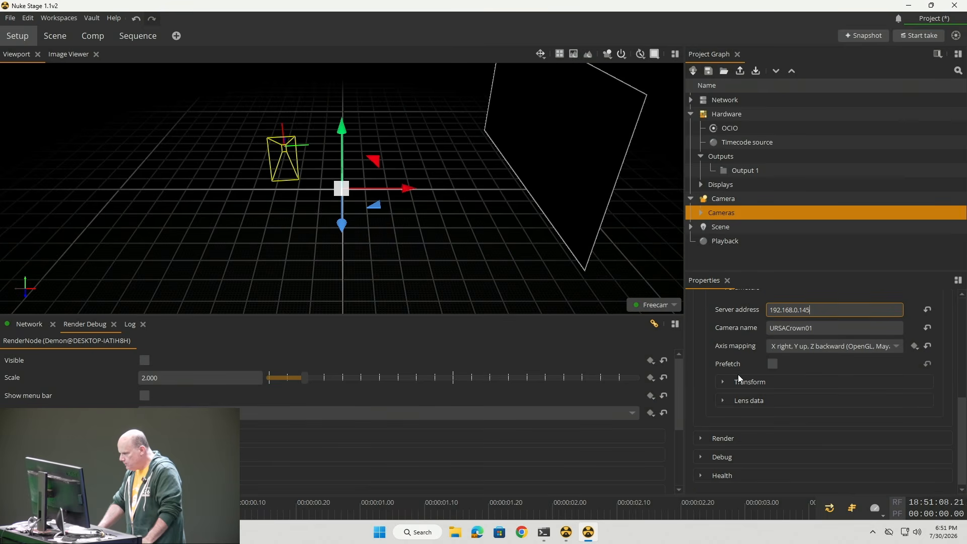
pyautogui.click(726, 382)
pyautogui.scroll(-3, 807, 435)
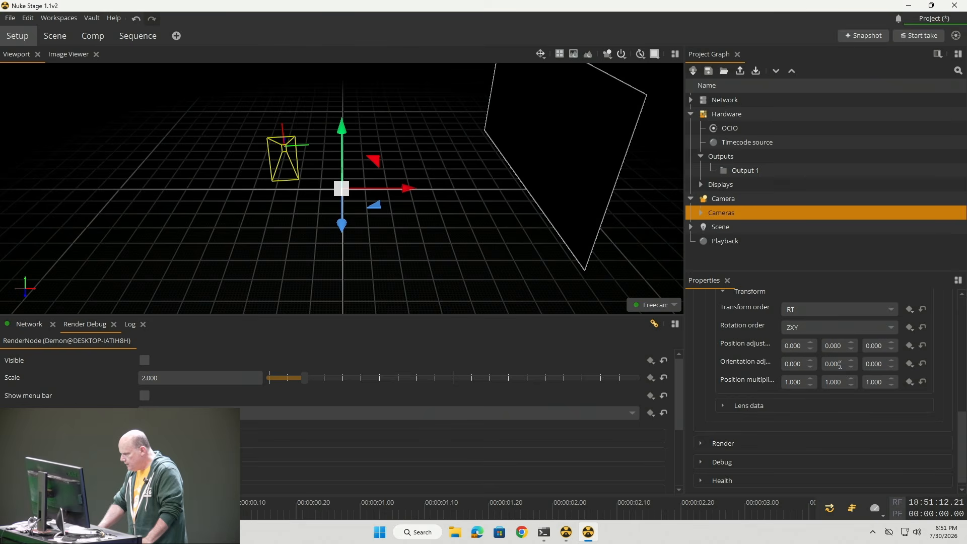
pyautogui.moveTo(839, 365); pyautogui.dragTo(822, 364)
pyautogui.write('-90')
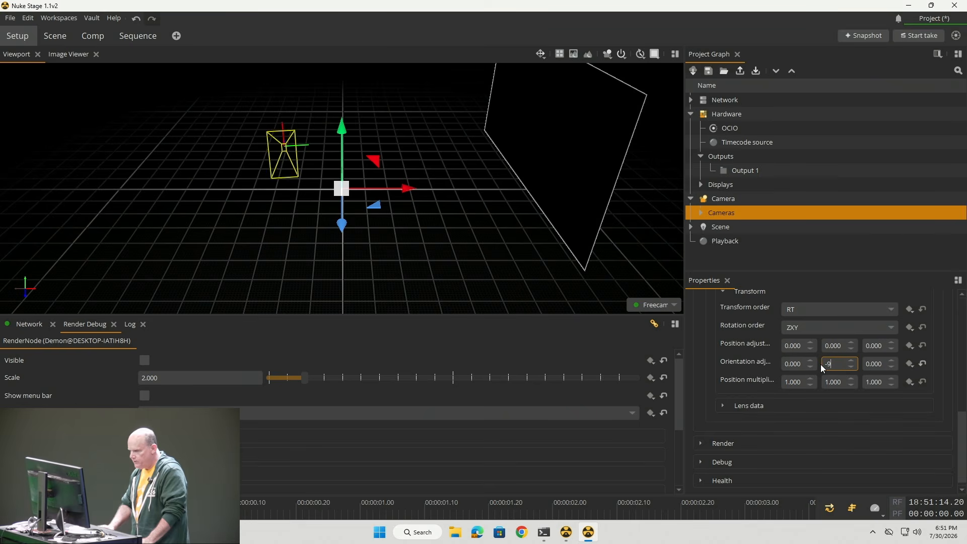
pyautogui.click(869, 364)
pyautogui.write('90')
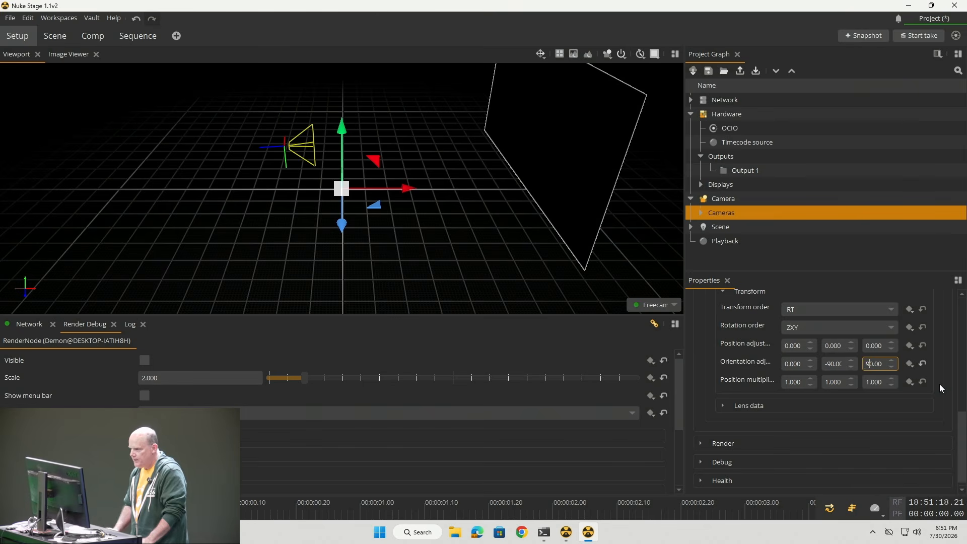
# - Set the render node's debug overlay to Camera and make it visible
pyautogui.press('Return')
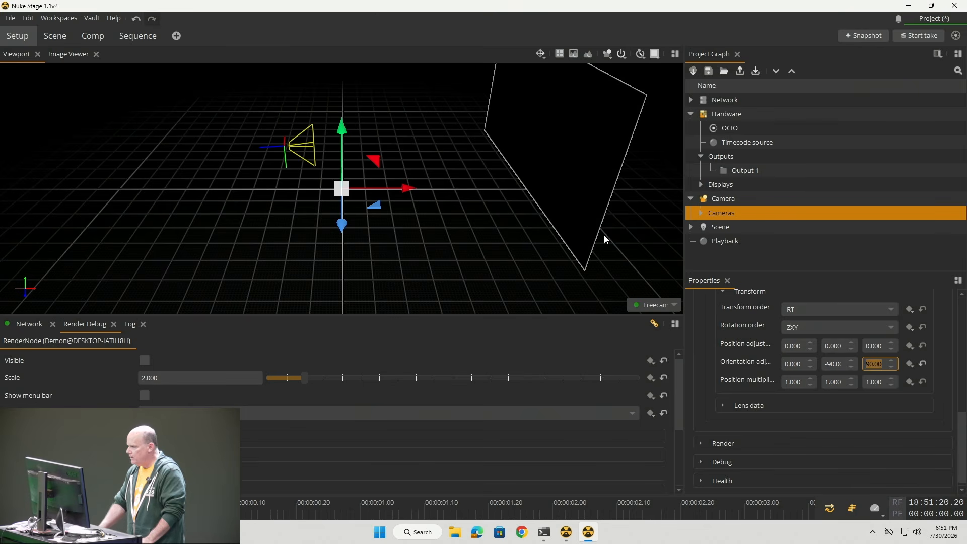
pyautogui.moveTo(453, 232); pyautogui.dragTo(519, 243, button='middle')
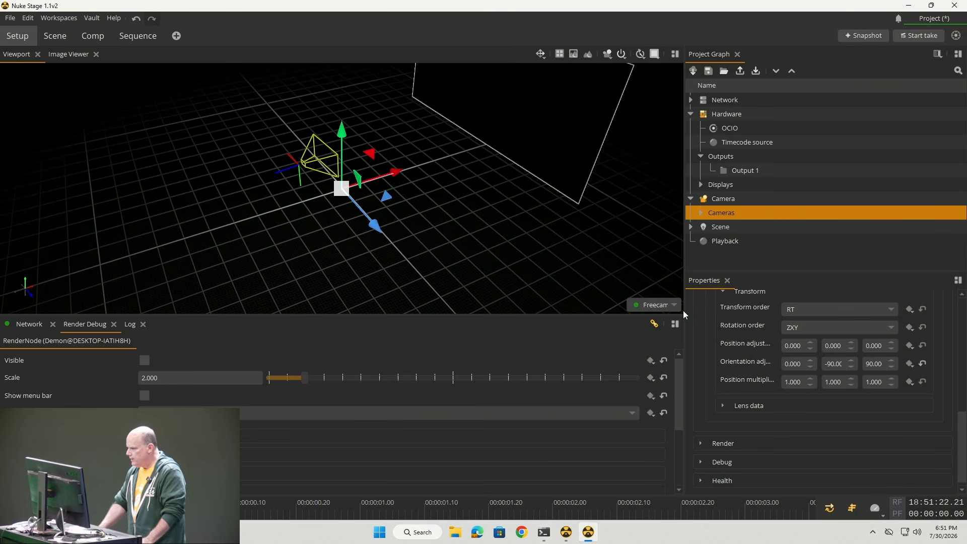
pyautogui.scroll(3, 727, 359)
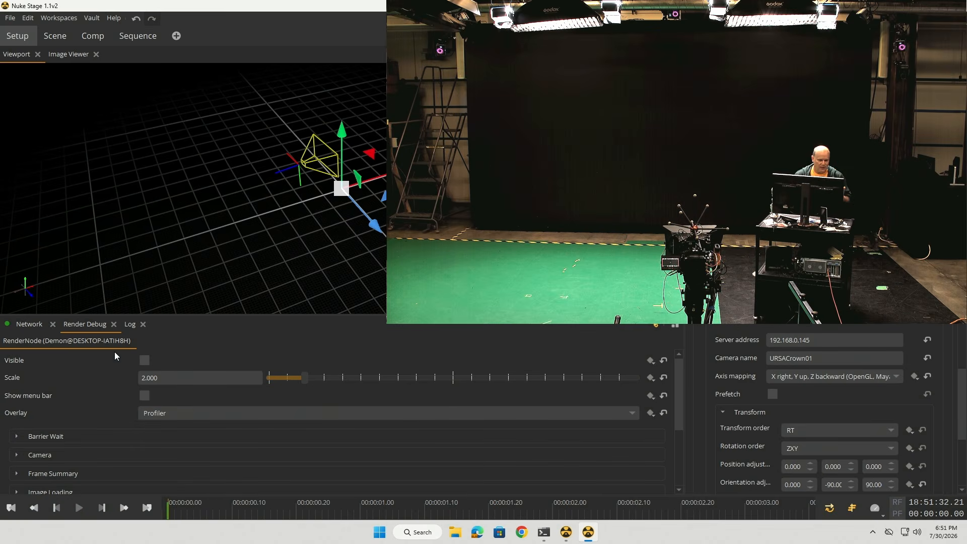
pyautogui.click(171, 413)
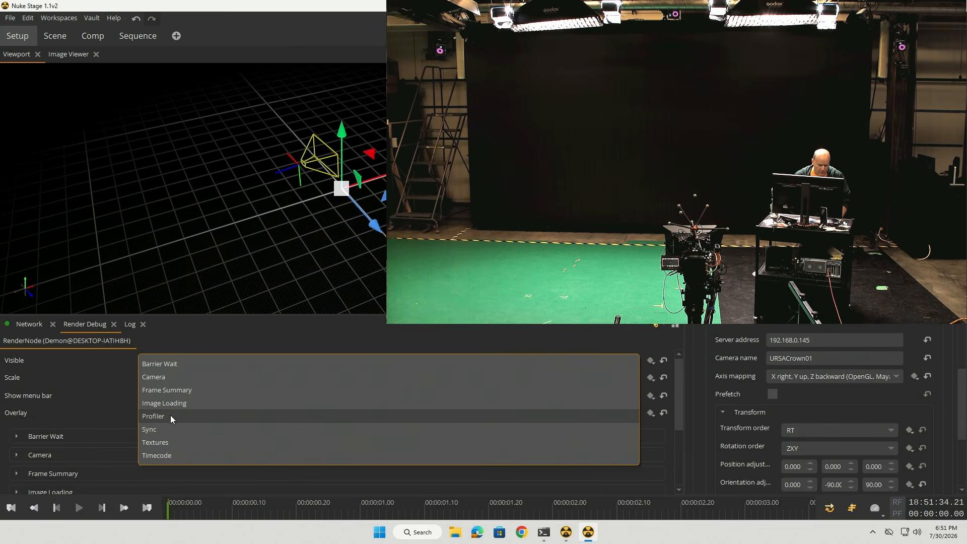
pyautogui.click(180, 378)
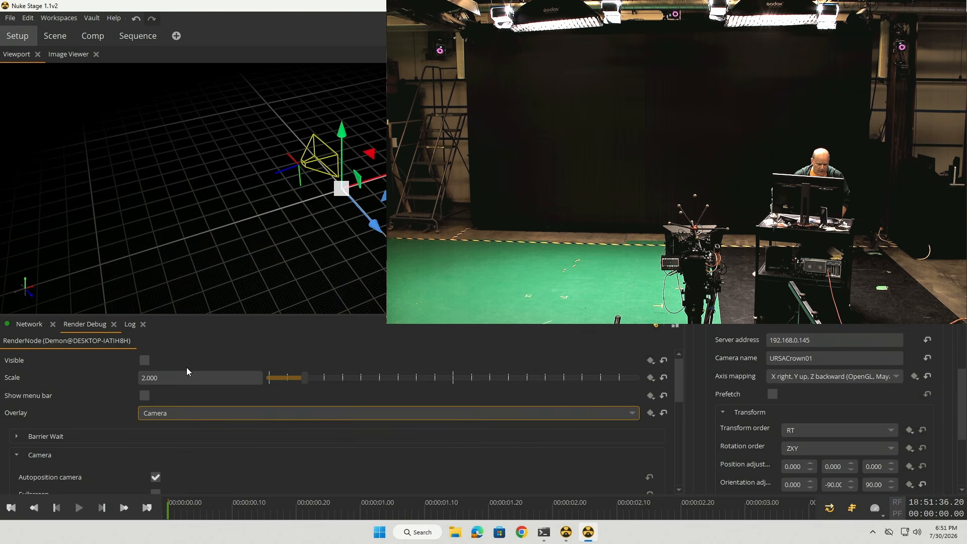
pyautogui.click(145, 361)
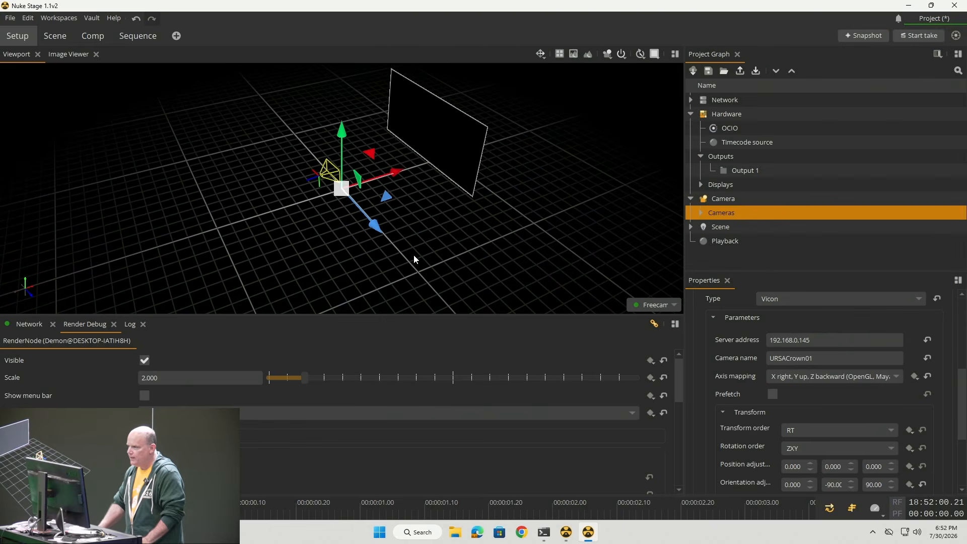
# - Add a sphere mesh to the scene
pyautogui.click(58, 37)
pyautogui.rightClick(30, 120)
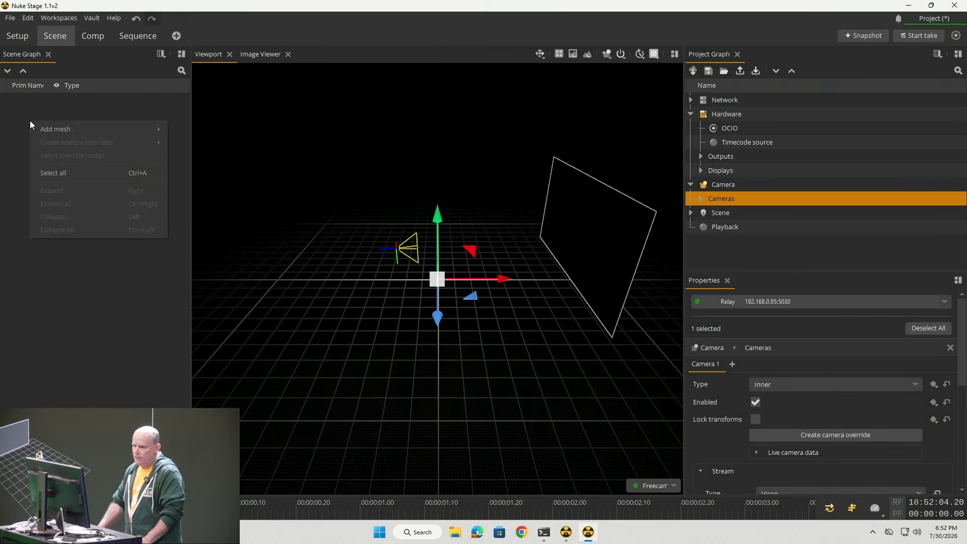
pyautogui.moveTo(83, 129)
pyautogui.click(191, 154)
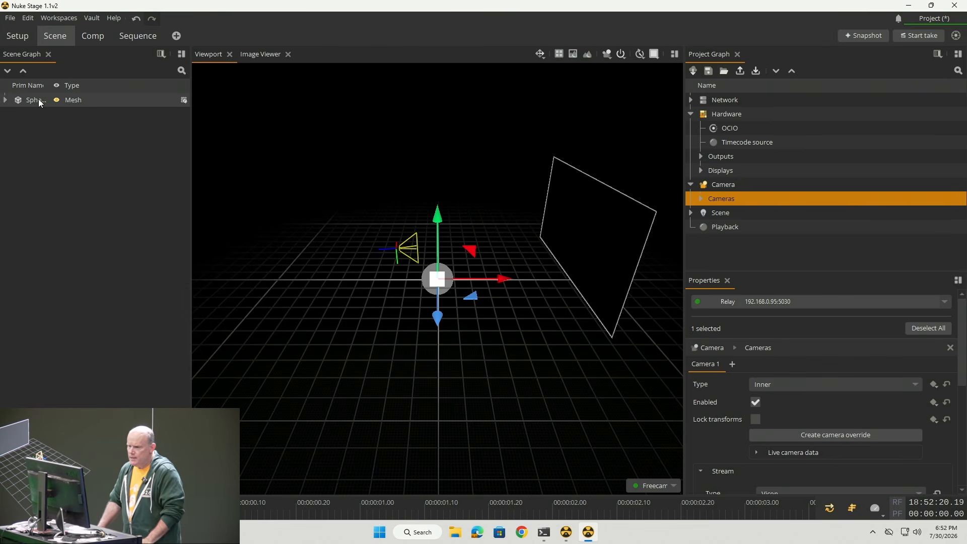
# - Set the sphere mesh's scale to 100 on all three axes
pyautogui.click(101, 99)
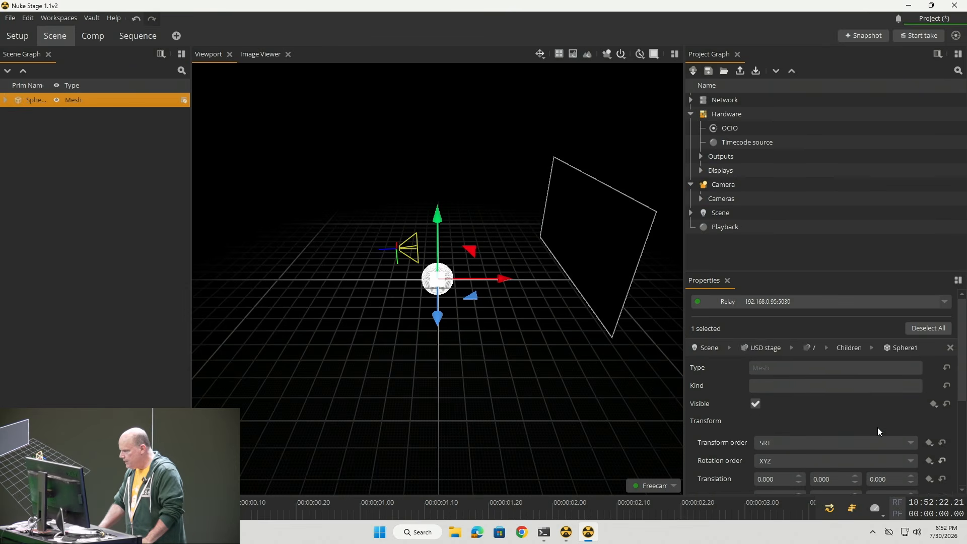
pyautogui.scroll(-2, 833, 409)
pyautogui.scroll(-2, 833, 411)
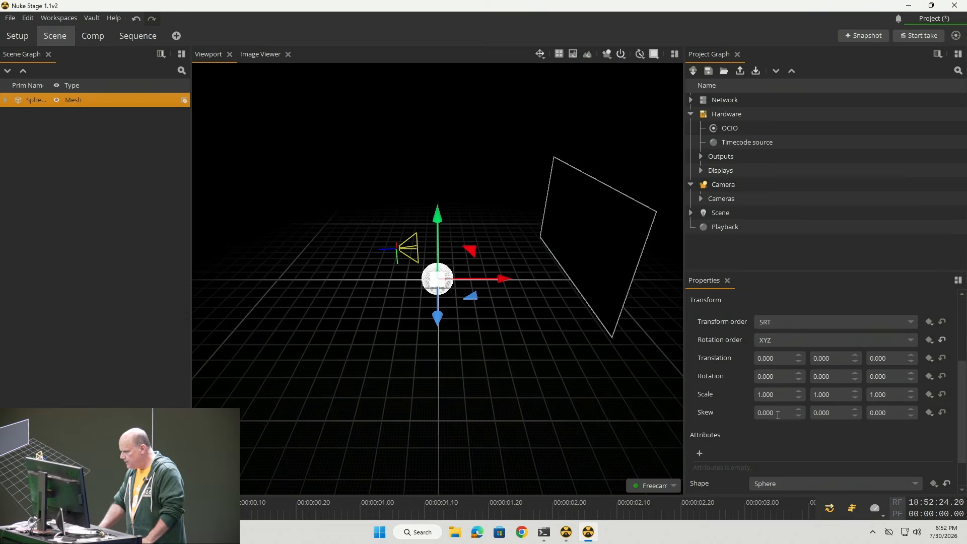
pyautogui.click(782, 396)
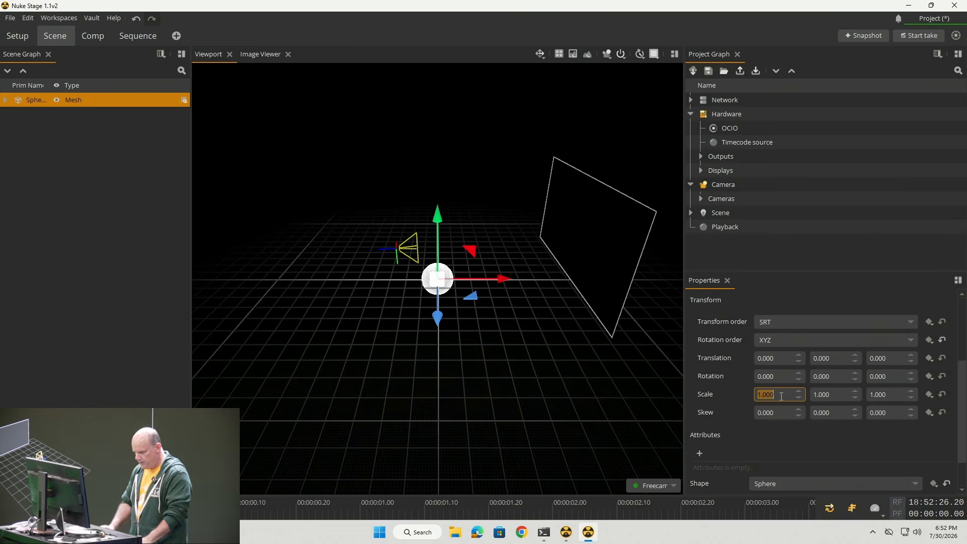
pyautogui.write('100')
pyautogui.press('Tab')
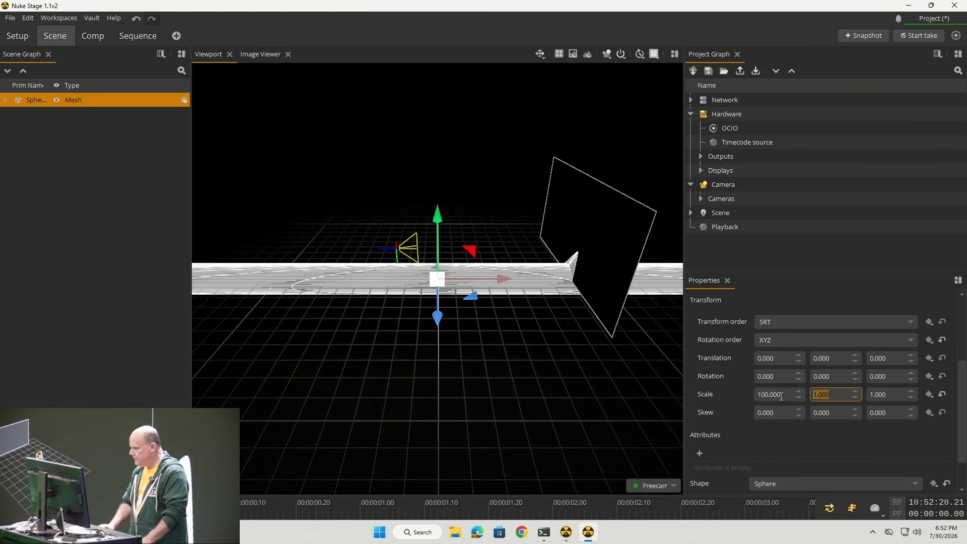
pyautogui.write('100')
pyautogui.press('Tab')
pyautogui.write('100')
pyautogui.press('Return')
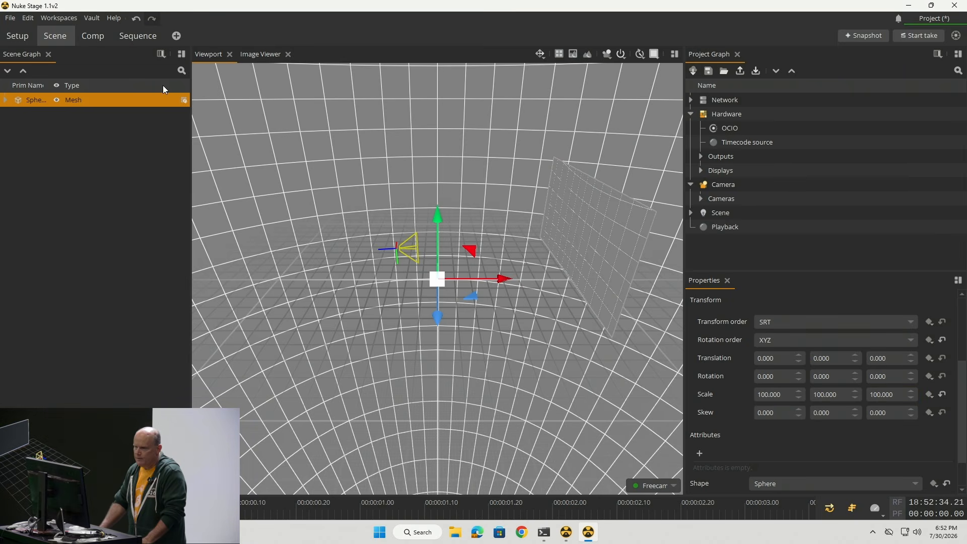
# - Hide the render node's debug overlay
pyautogui.click(19, 37)
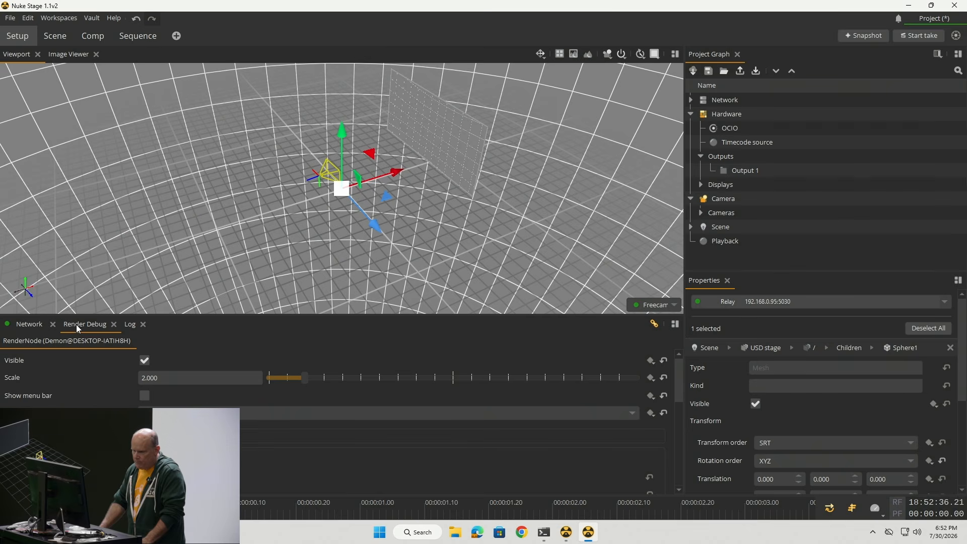
pyautogui.click(144, 361)
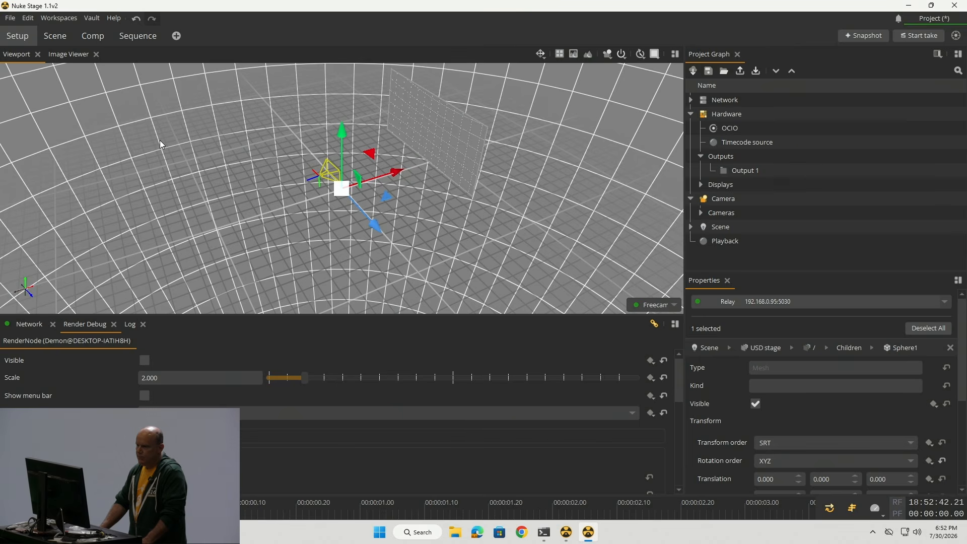
# - Create a texture override for the sphere mesh in a new node graph
pyautogui.click(55, 36)
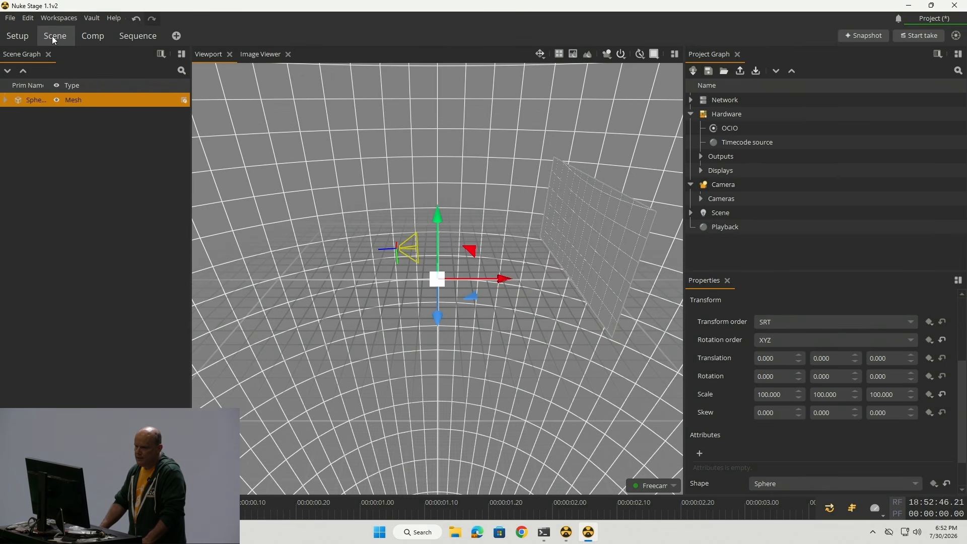
pyautogui.rightClick(98, 96)
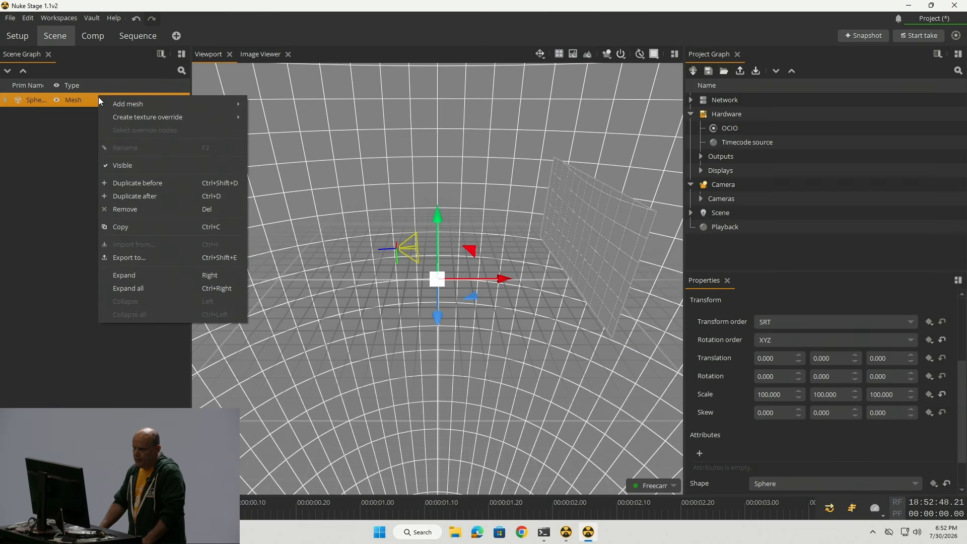
pyautogui.moveTo(119, 119)
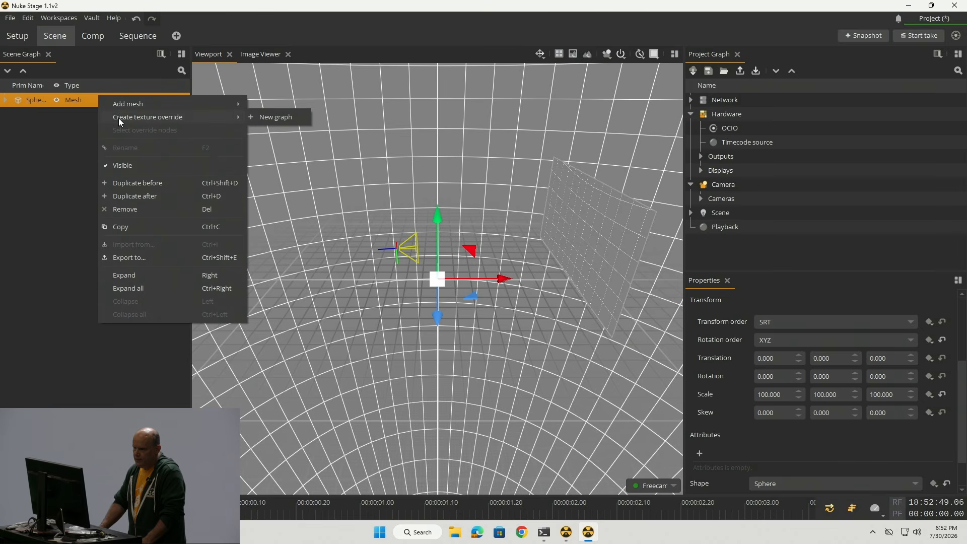
pyautogui.click(272, 118)
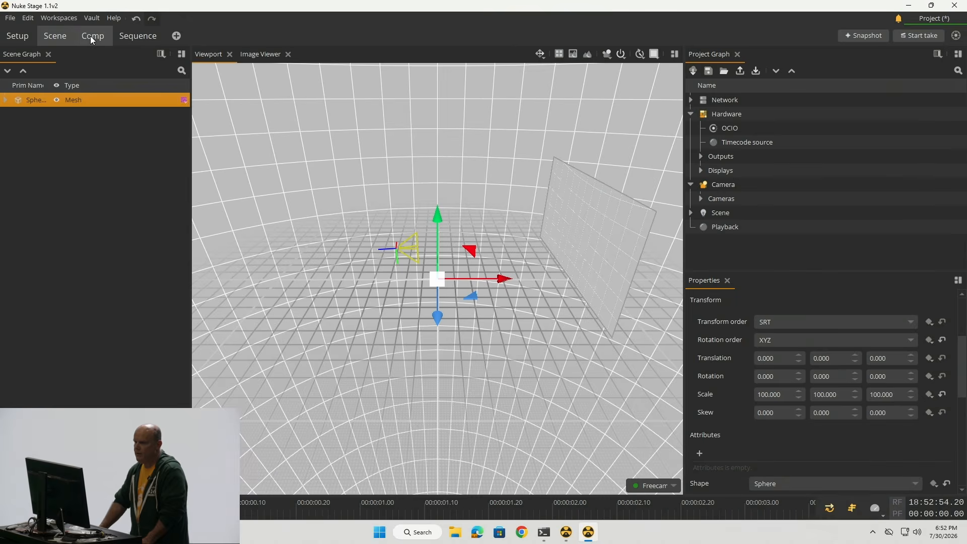
# - Open the compositing workspace and move the TextureOverride1 node farther below Read1 in the node graph
pyautogui.click(90, 36)
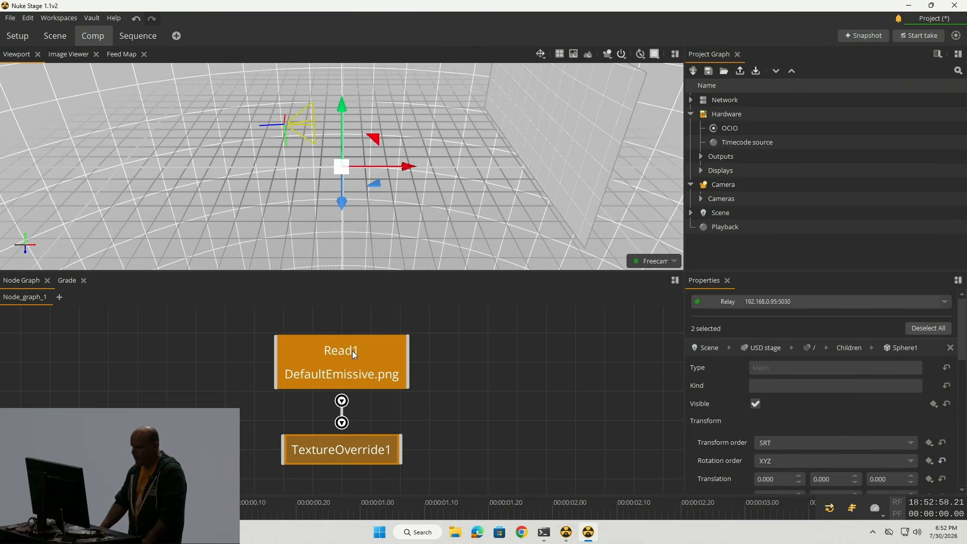
pyautogui.click(455, 436)
pyautogui.click(334, 419)
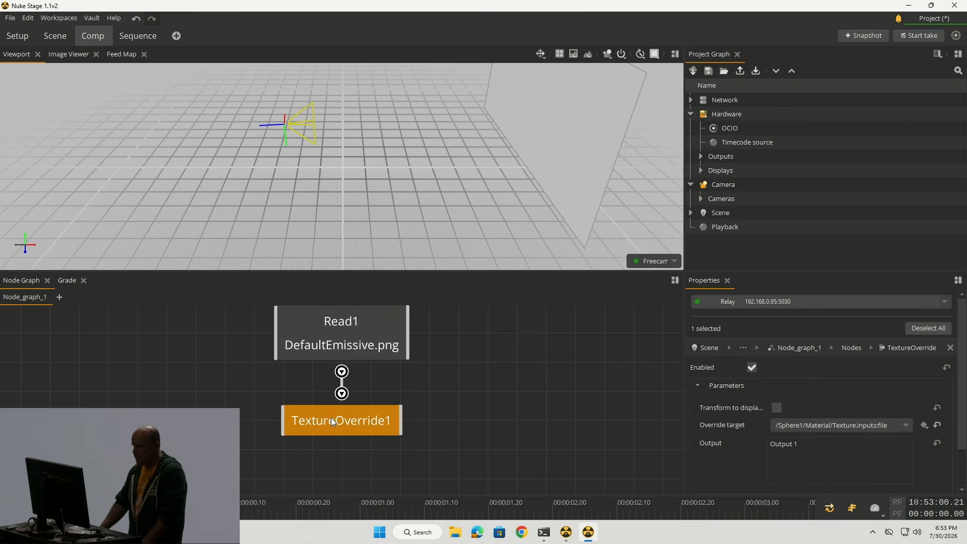
pyautogui.moveTo(332, 419); pyautogui.dragTo(333, 444)
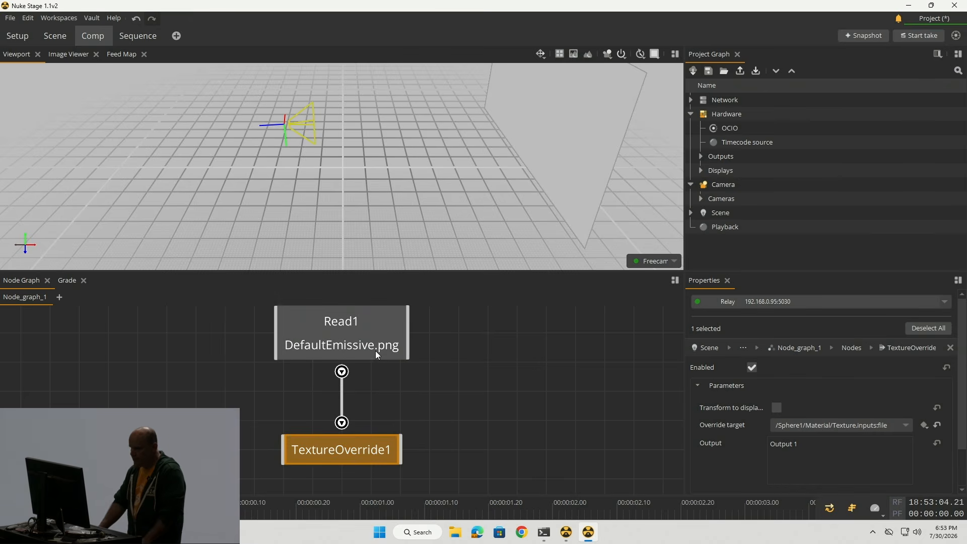
# - Replace the Read1 node's image with CitySphere.jpg from the Z:\NukeStage folder
pyautogui.click(354, 336)
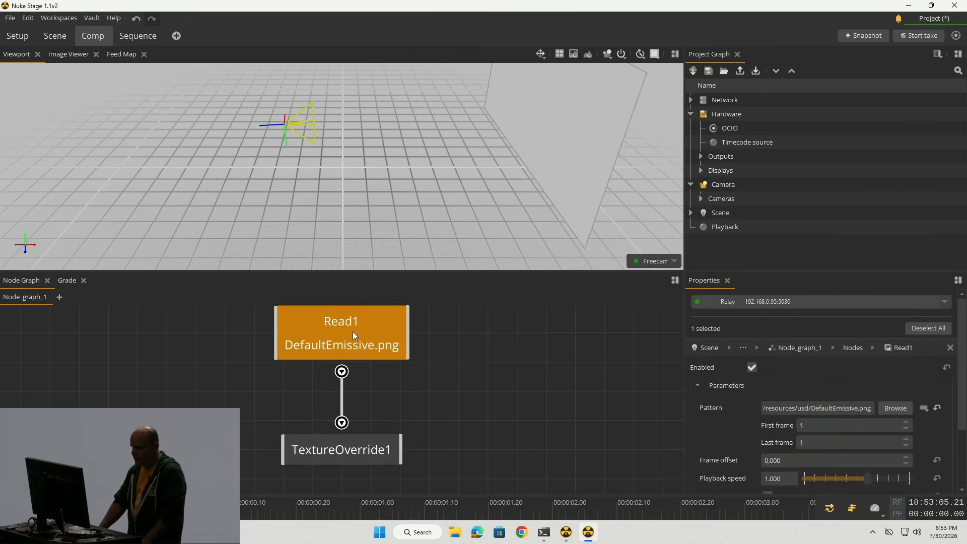
pyautogui.click(896, 408)
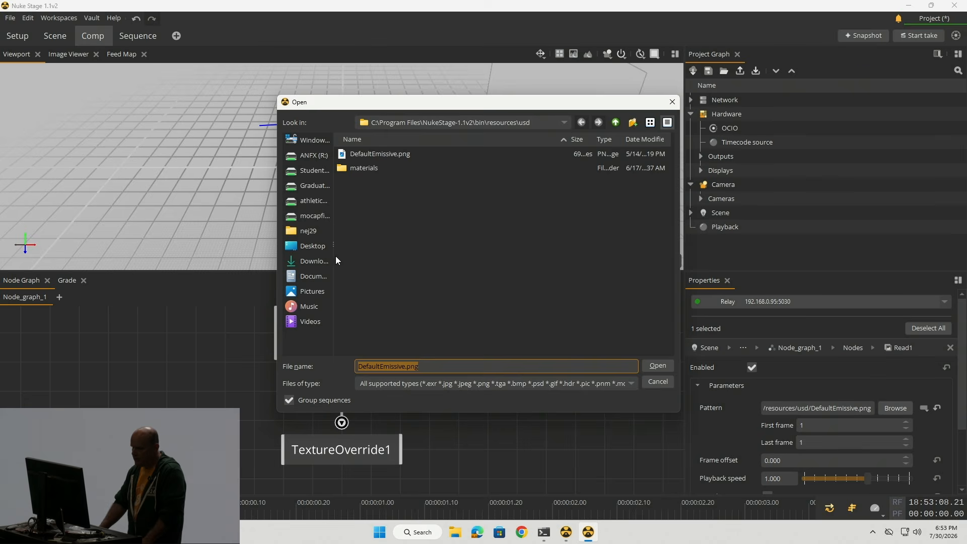
pyautogui.click(297, 216)
pyautogui.scroll(-3, 392, 271)
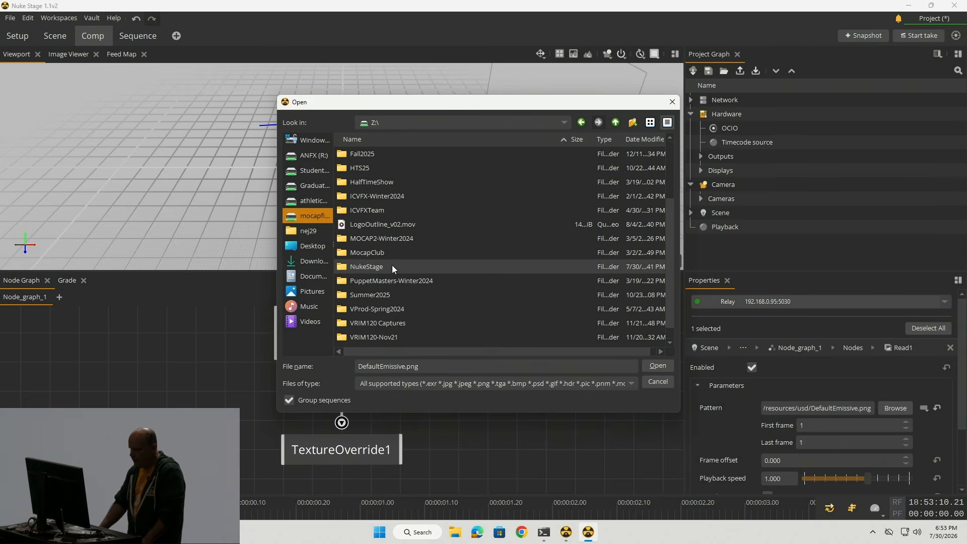
pyautogui.doubleClick(372, 266)
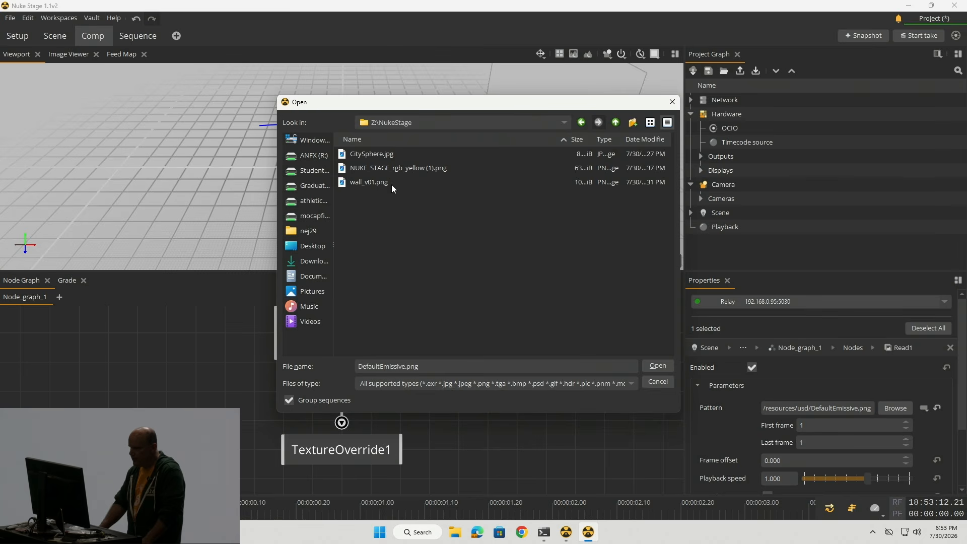
pyautogui.click(373, 155)
pyautogui.click(657, 366)
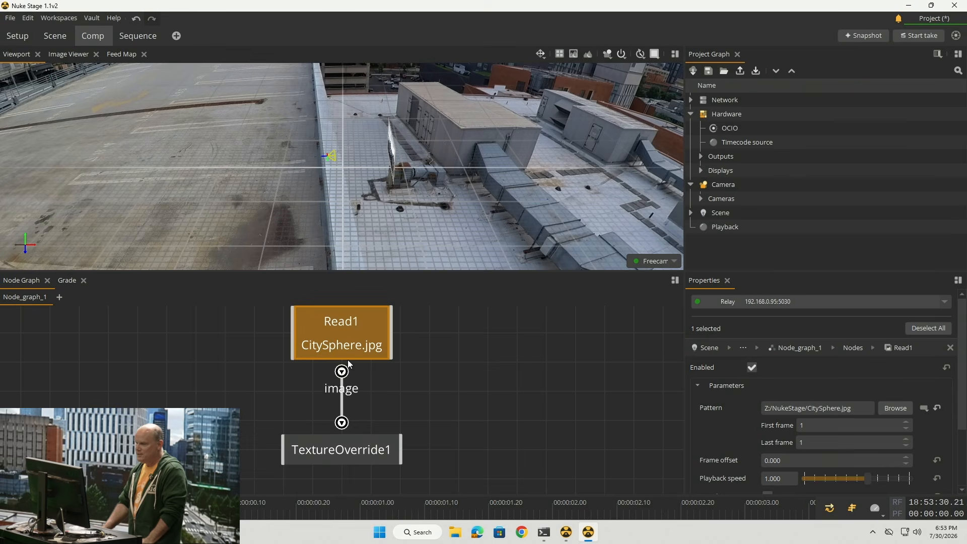
# - Move Read1 up to make room and insert a Transform node between it and TextureOverride1
pyautogui.moveTo(348, 343); pyautogui.dragTo(349, 320)
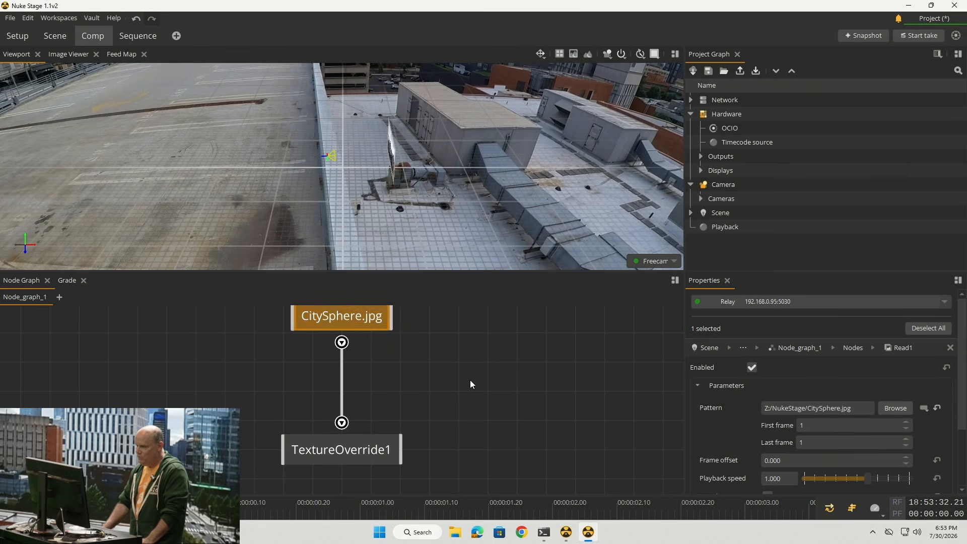
pyautogui.scroll(-4, 470, 380)
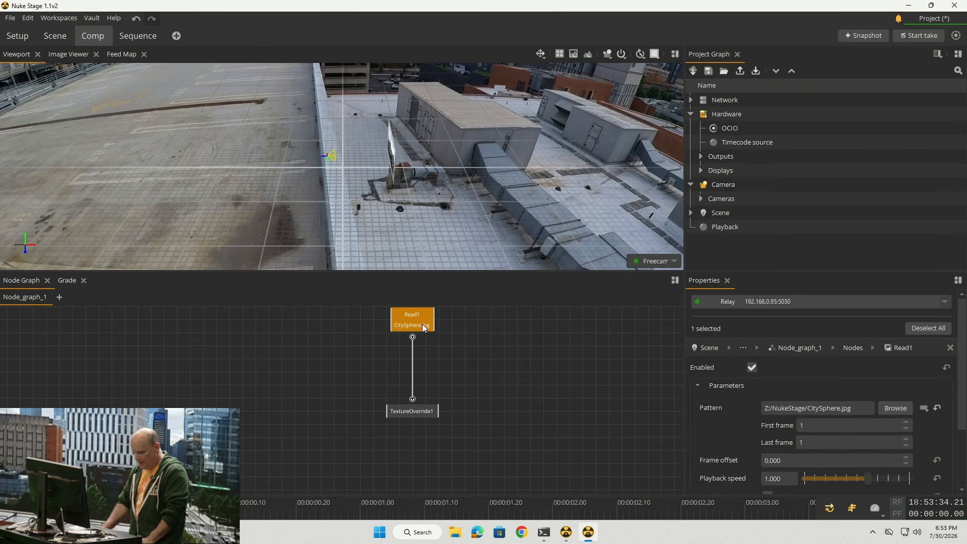
pyautogui.press('t')
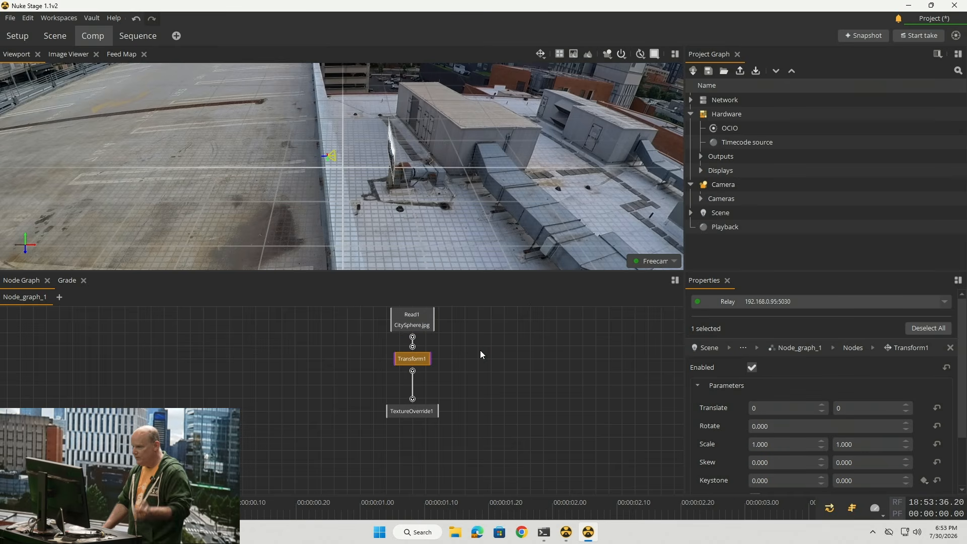
# - Set the Transform node's horizontal scale to -1 to mirror the sphere image
pyautogui.click(753, 446)
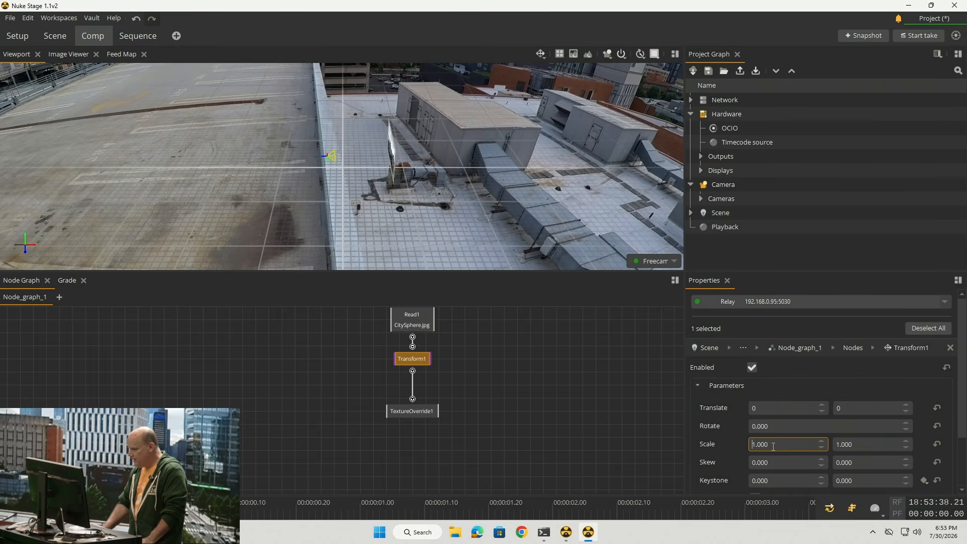
pyautogui.doubleClick(773, 446)
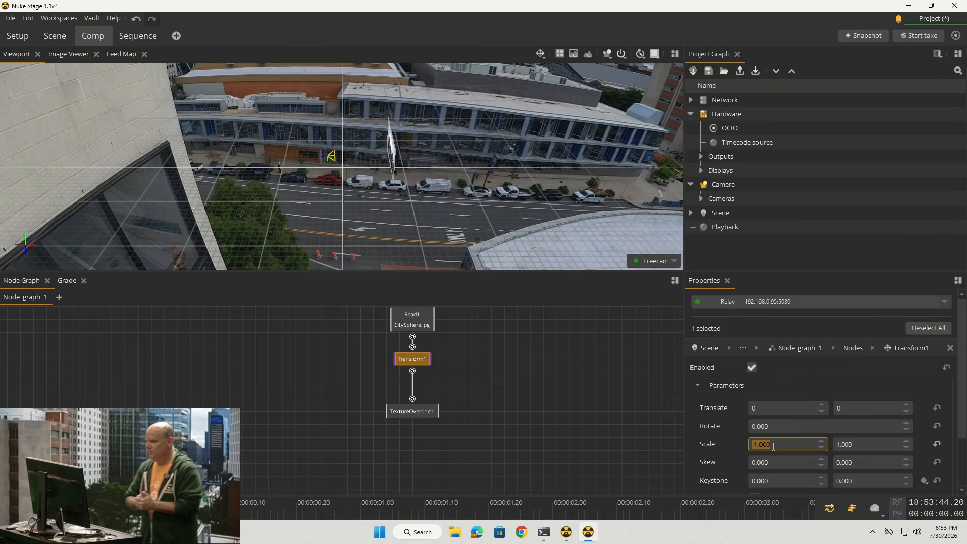
pyautogui.scroll(2, 402, 129)
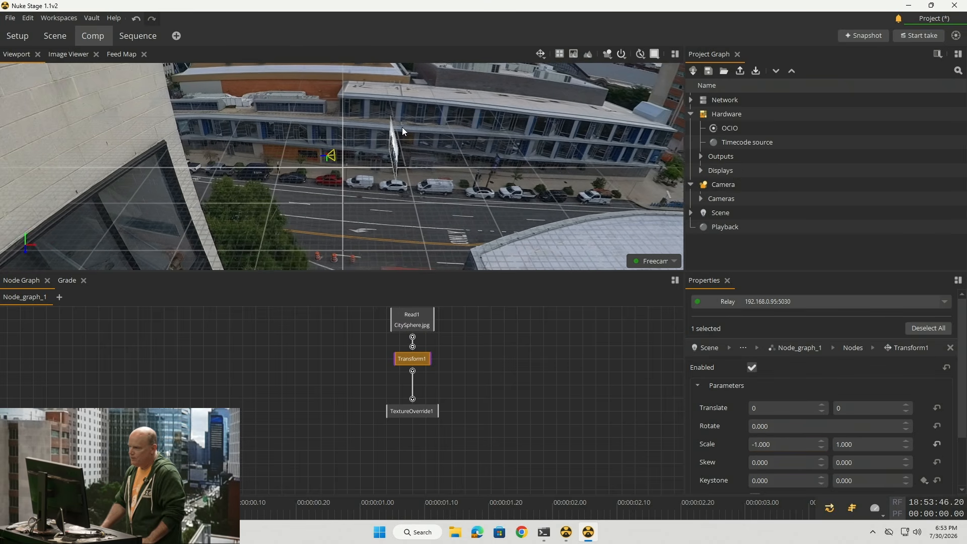
pyautogui.moveTo(356, 209); pyautogui.dragTo(432, 190, button='middle')
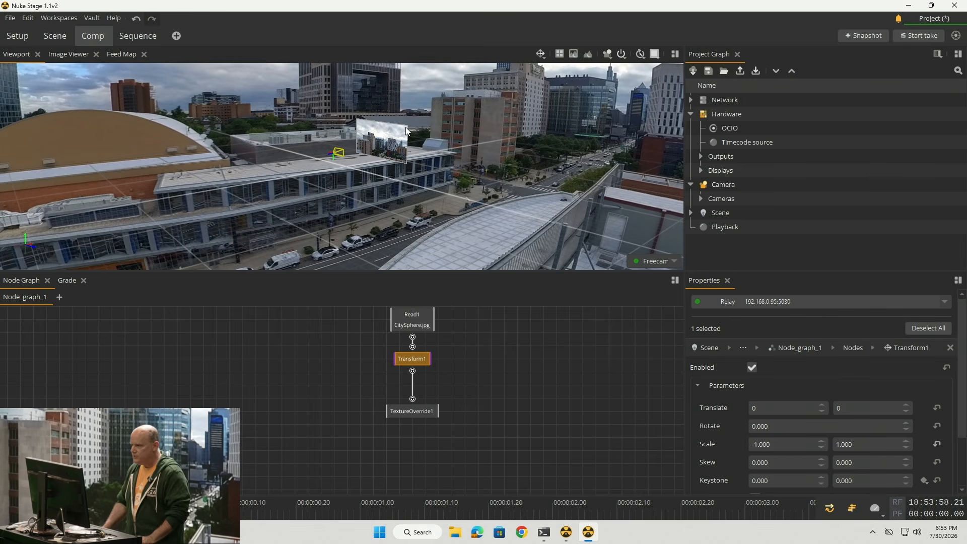
pyautogui.moveTo(412, 161); pyautogui.dragTo(412, 135, button='middle')
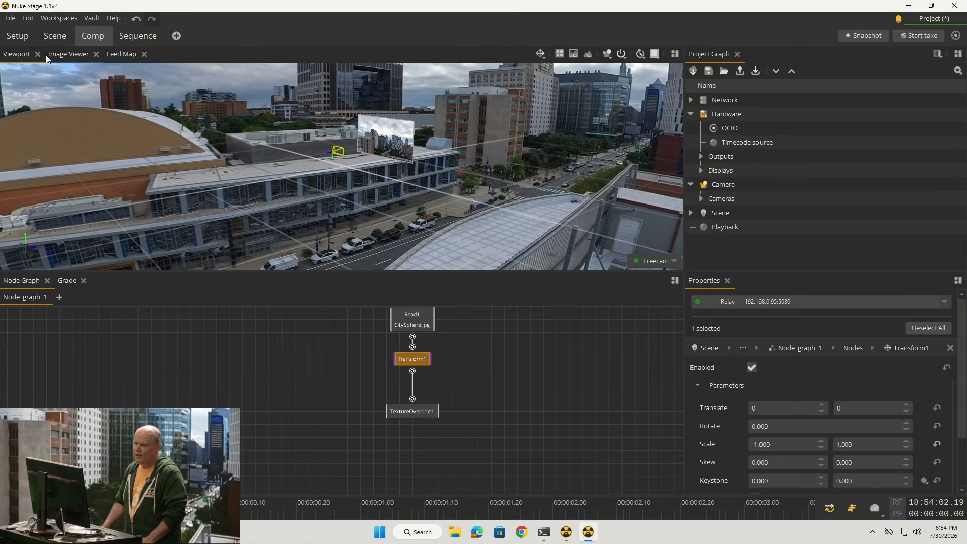
# - Return to the scene workspace and add a plane mesh to the scene graph
pyautogui.click(54, 40)
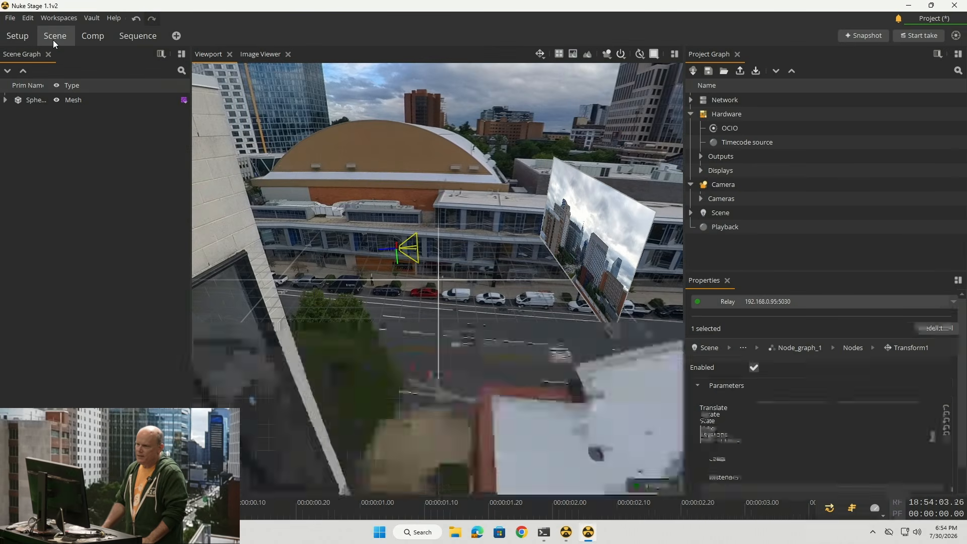
pyautogui.rightClick(55, 140)
pyautogui.moveTo(82, 148)
pyautogui.click(210, 152)
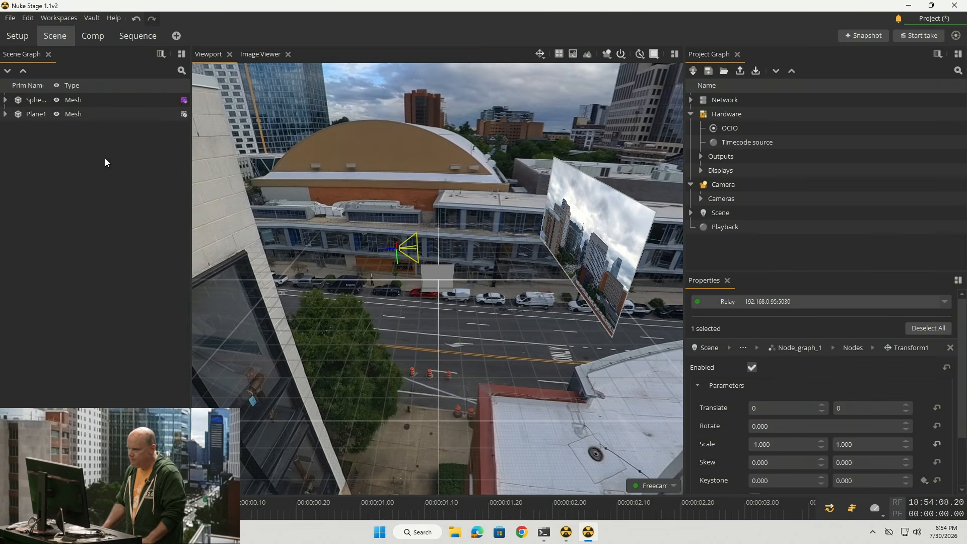
# - Create a texture override for Plane1 in the existing Node_graph_1
pyautogui.click(86, 114)
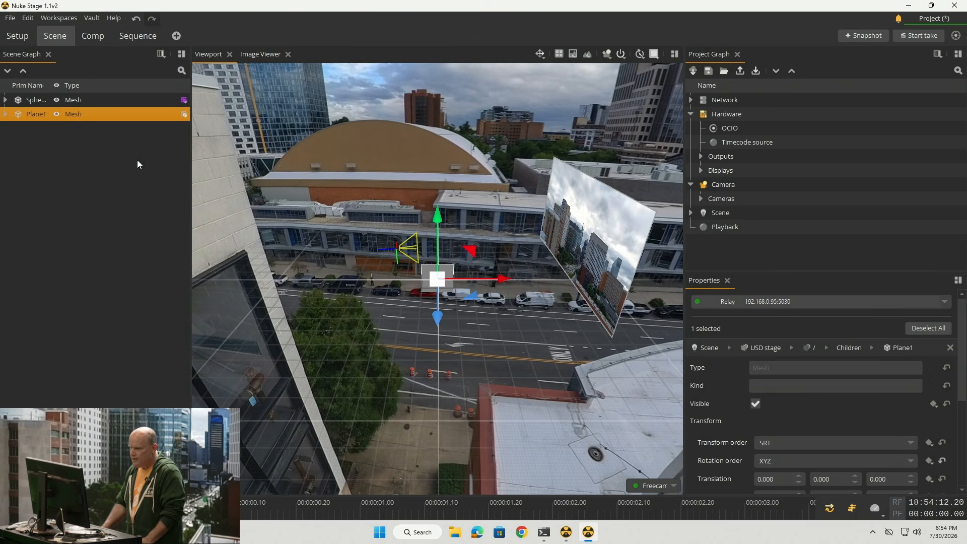
pyautogui.rightClick(104, 117)
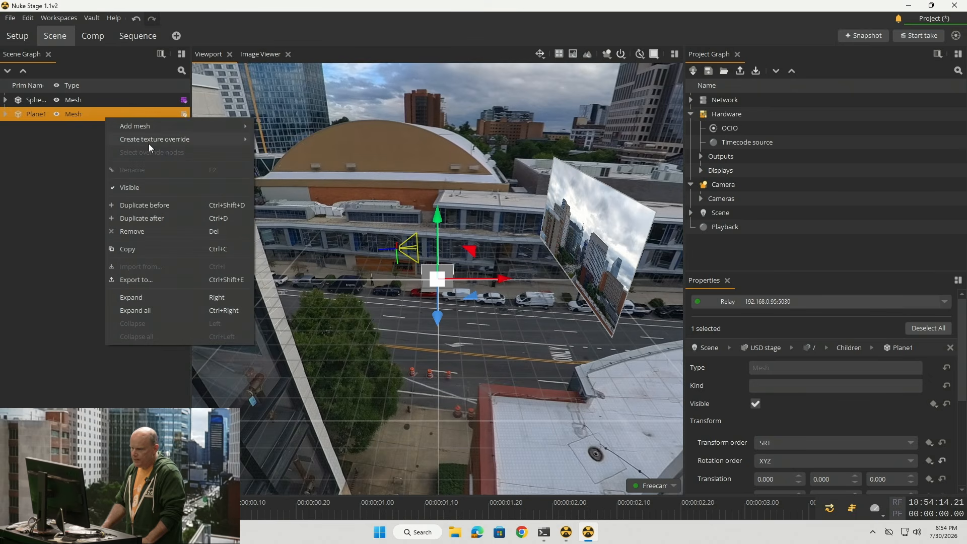
pyautogui.moveTo(150, 141)
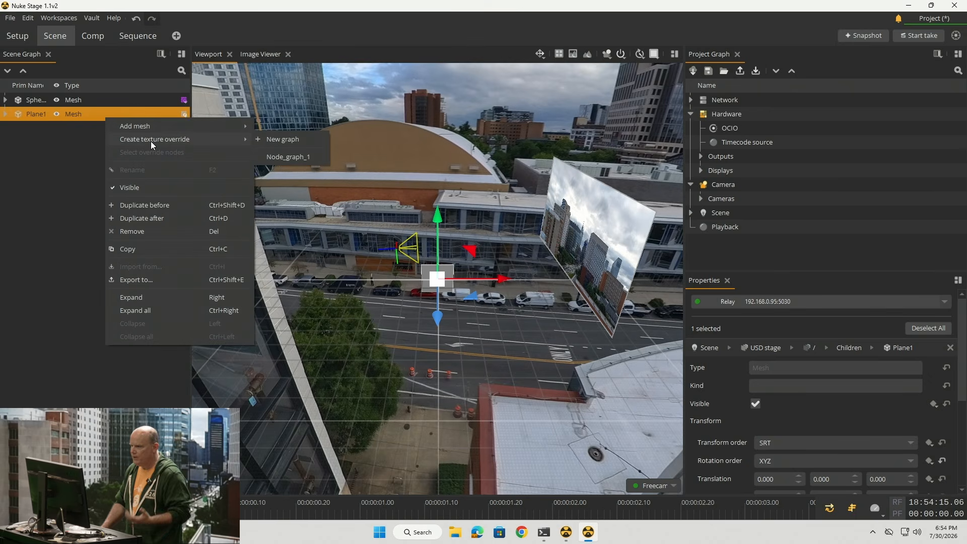
pyautogui.click(294, 156)
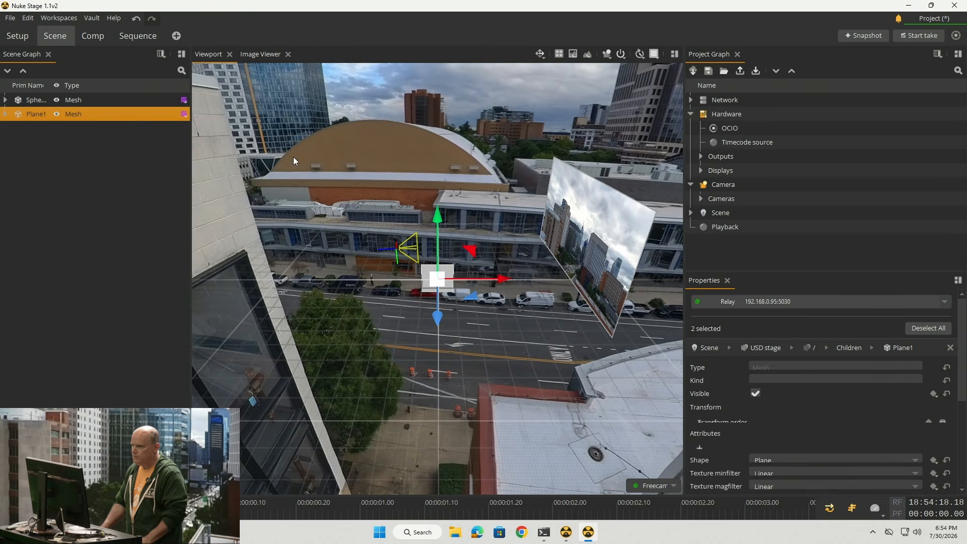
# - Go back to the compositing workspace and move Read2 up, level with Read1, away from TextureOverride2
pyautogui.click(96, 37)
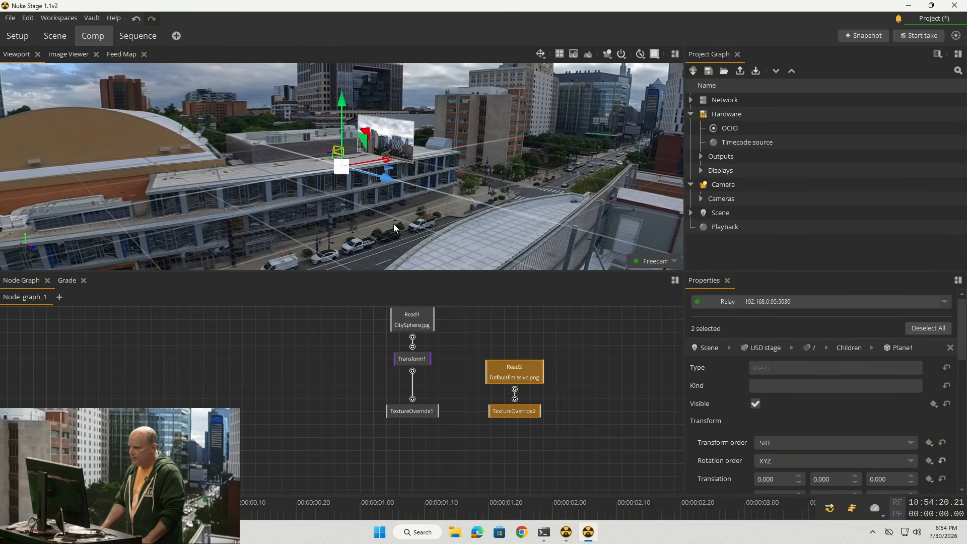
pyautogui.click(553, 376)
pyautogui.moveTo(517, 373); pyautogui.dragTo(505, 320)
pyautogui.scroll(2, 347, 165)
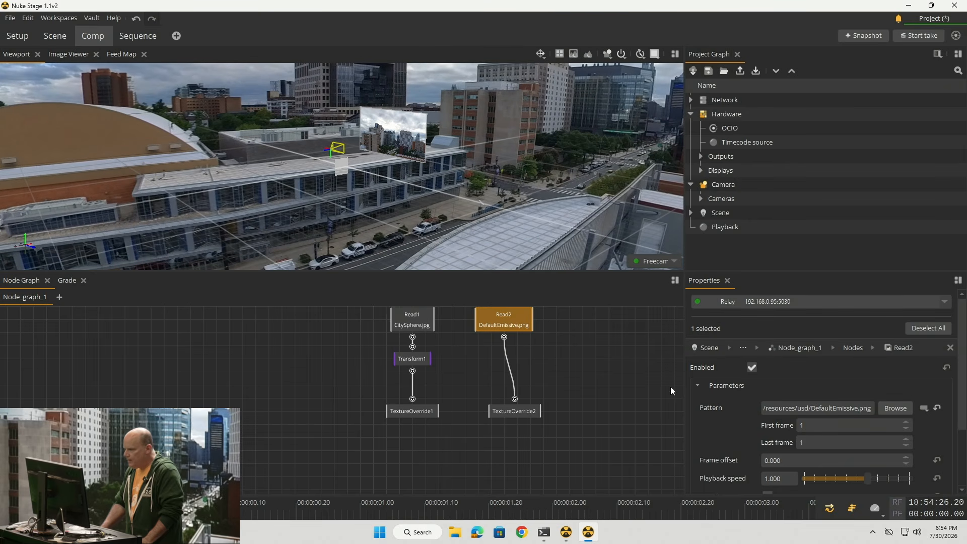
# - Replace the Read2 node's image with wall_v01.png from the Z:\NukeStage folder
pyautogui.click(895, 408)
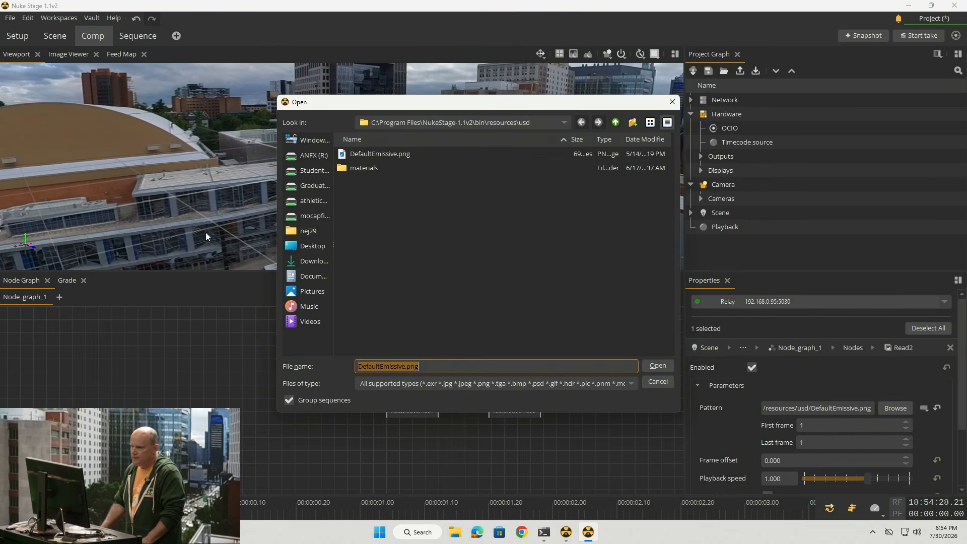
pyautogui.click(313, 216)
pyautogui.scroll(-1, 372, 266)
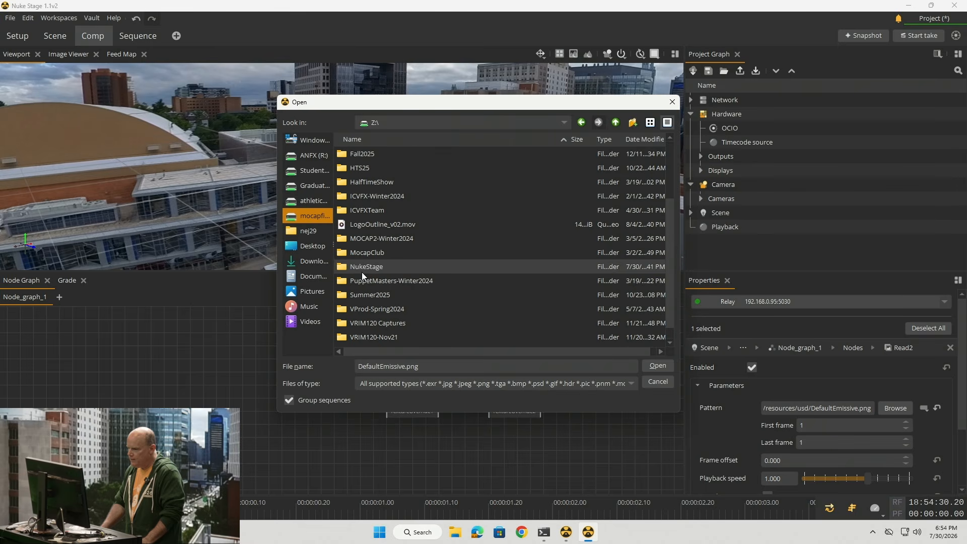
pyautogui.click(364, 271)
pyautogui.doubleClick(391, 264)
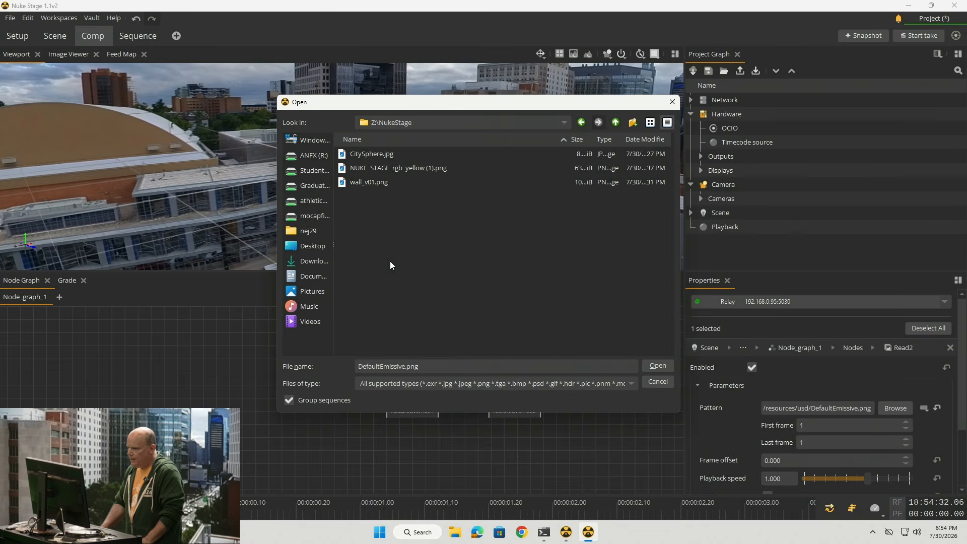
pyautogui.click(362, 182)
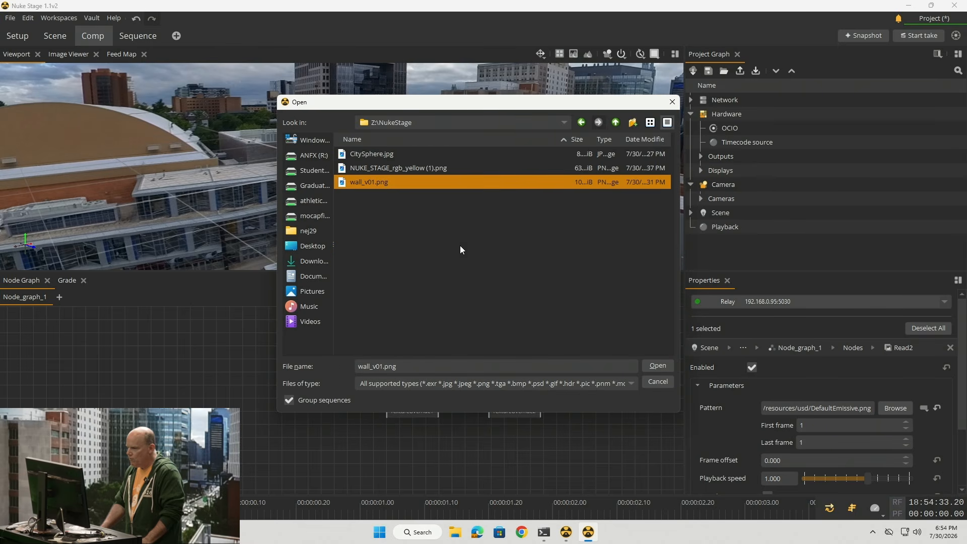
pyautogui.click(652, 366)
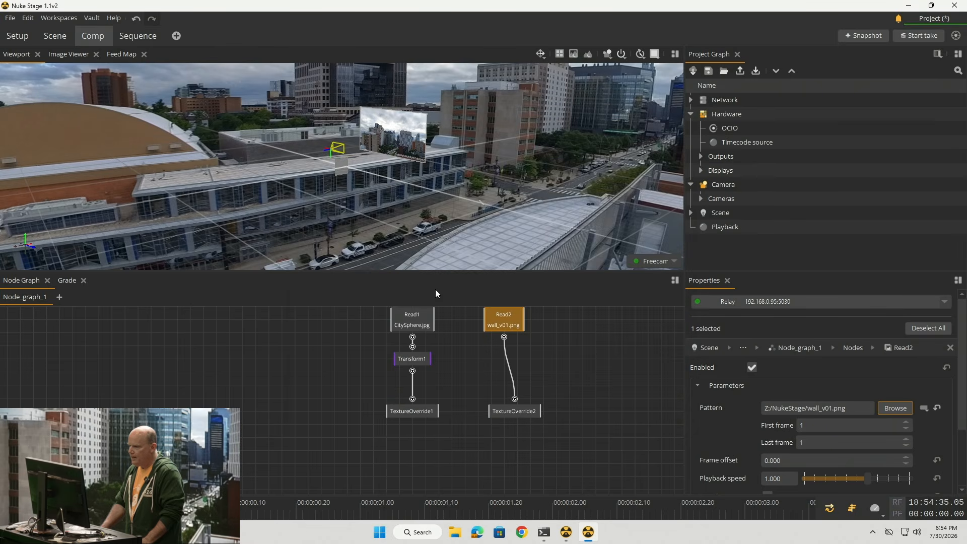
# - Inspect the textured plane up close and check the wall image's pixel dimensions in Read2's metadata
pyautogui.click(342, 172)
pyautogui.scroll(5, 342, 173)
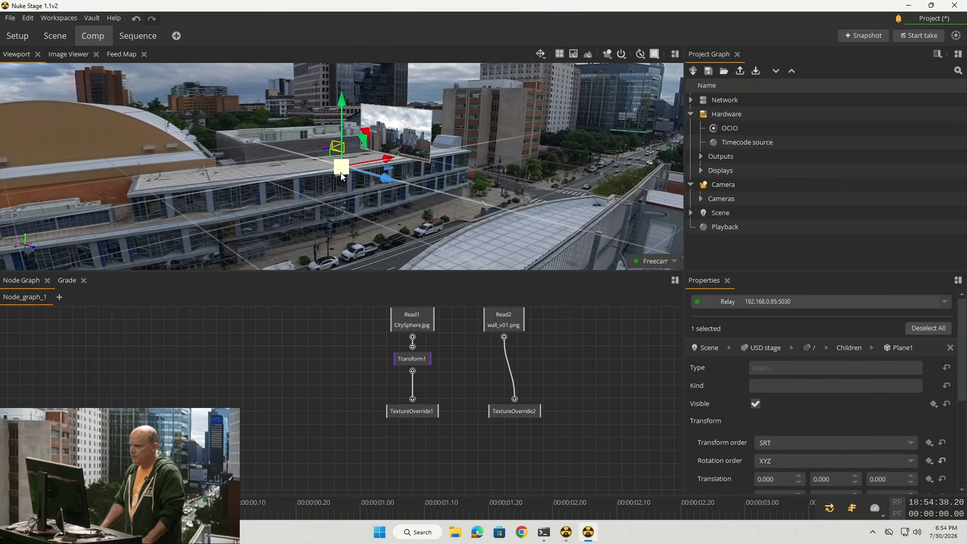
pyautogui.scroll(4, 329, 176)
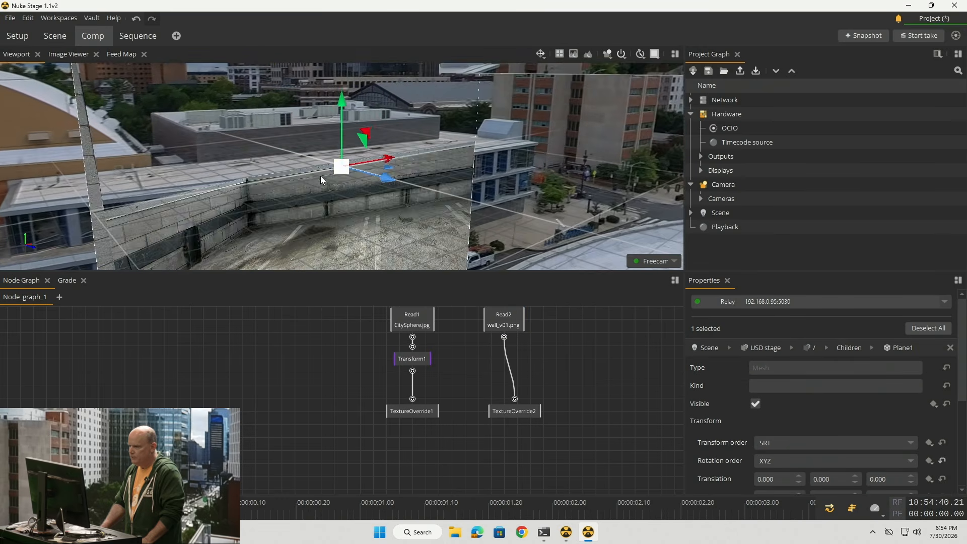
pyautogui.scroll(-6, 337, 180)
pyautogui.scroll(-5, 381, 179)
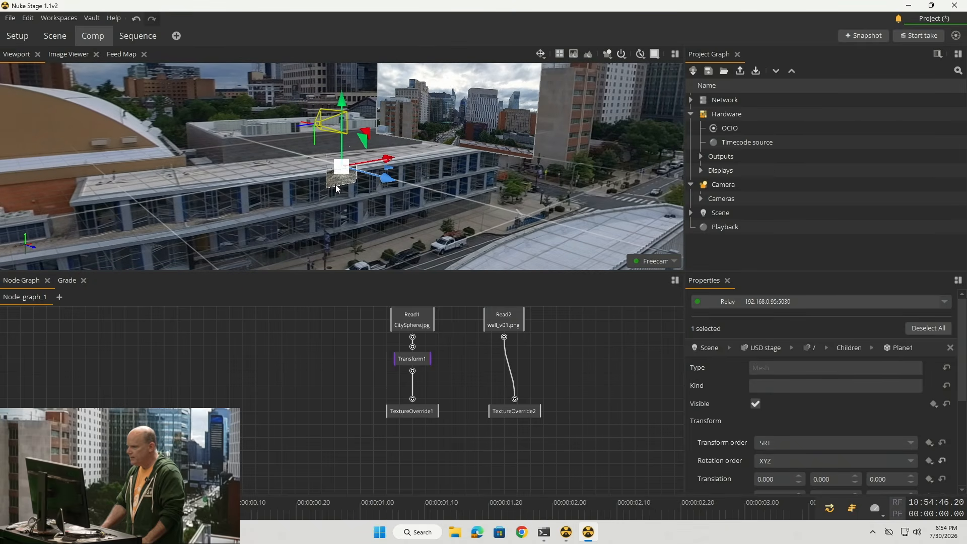
pyautogui.click(494, 319)
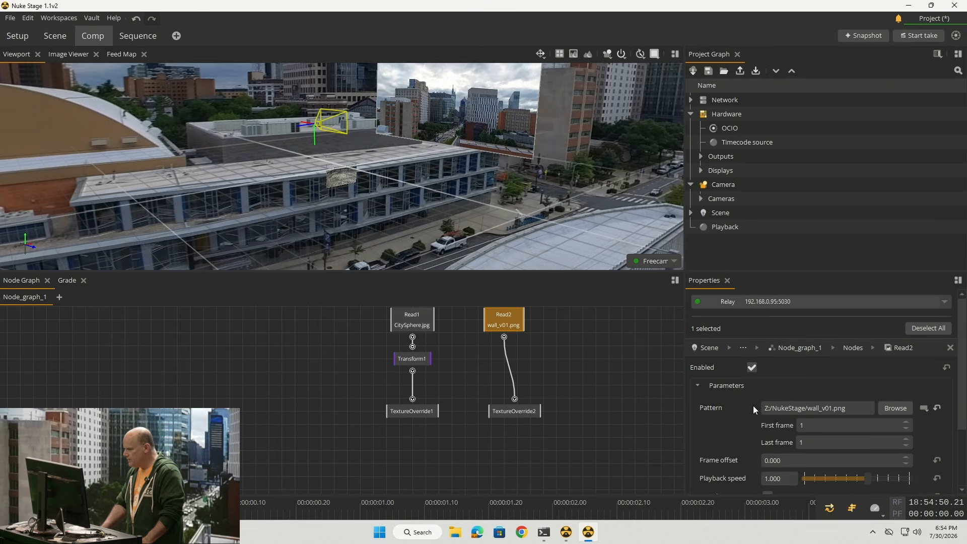
pyautogui.scroll(-3, 718, 407)
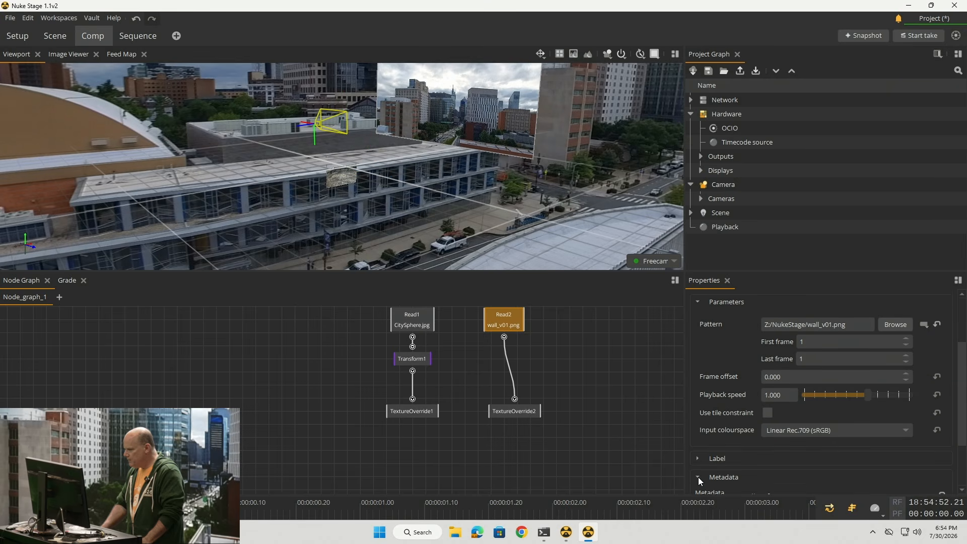
pyautogui.click(700, 477)
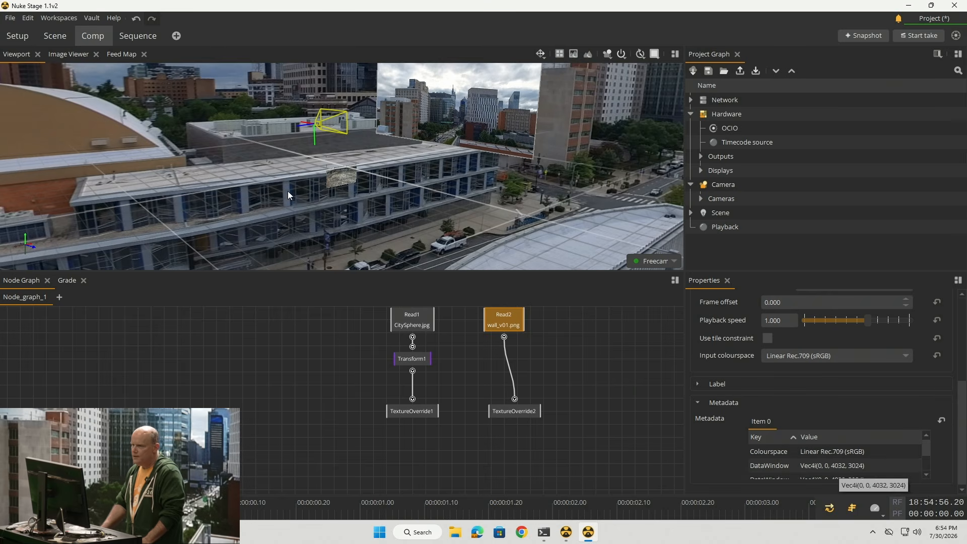
# - In the scene workspace, set Plane1's scale to 4 in X and 3 in Y
pyautogui.click(56, 35)
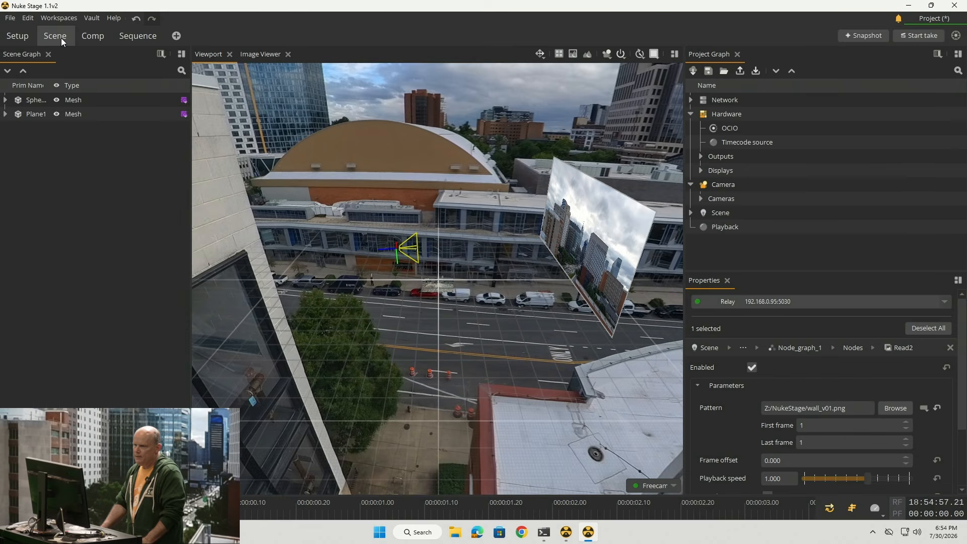
pyautogui.click(33, 115)
pyautogui.scroll(-3, 834, 432)
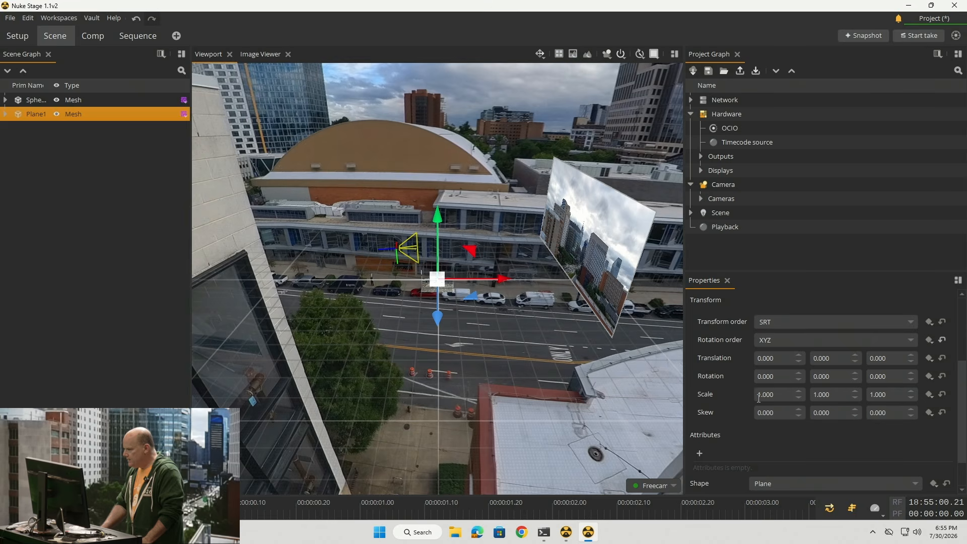
pyautogui.doubleClick(775, 394)
pyautogui.write('4')
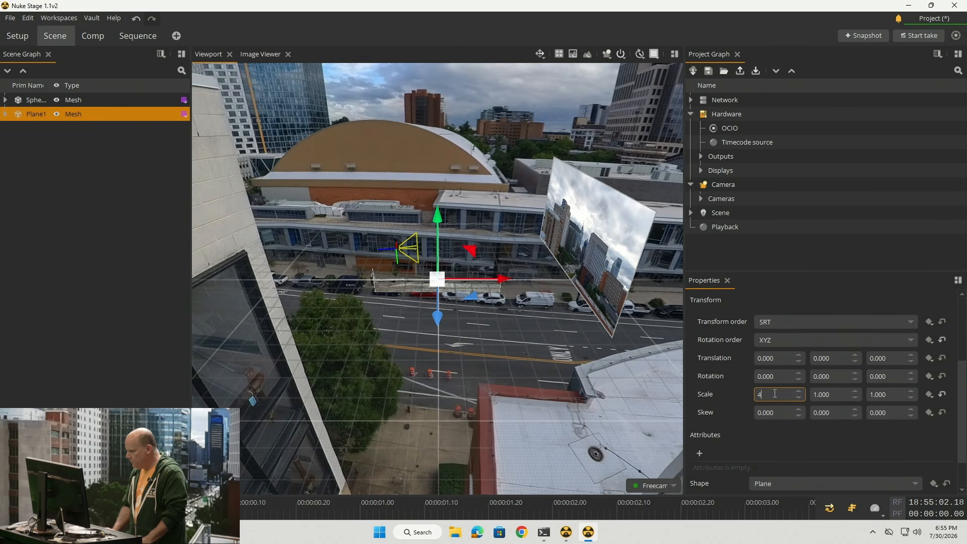
pyautogui.press('Tab')
pyautogui.write('3')
pyautogui.press('Return')
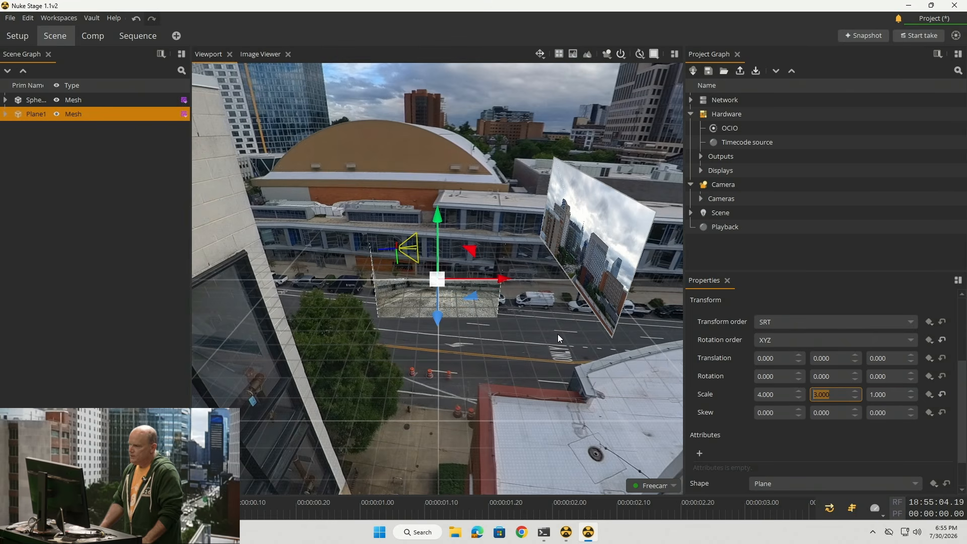
# - Move the plane along X to about 5.62 and set its Y rotation to -90
pyautogui.moveTo(506, 279); pyautogui.dragTo(680, 271)
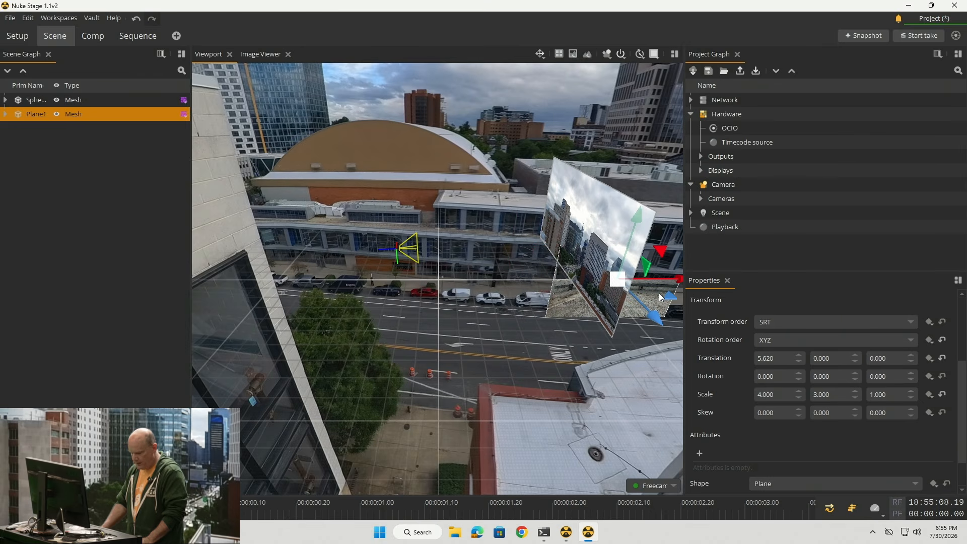
pyautogui.press('e')
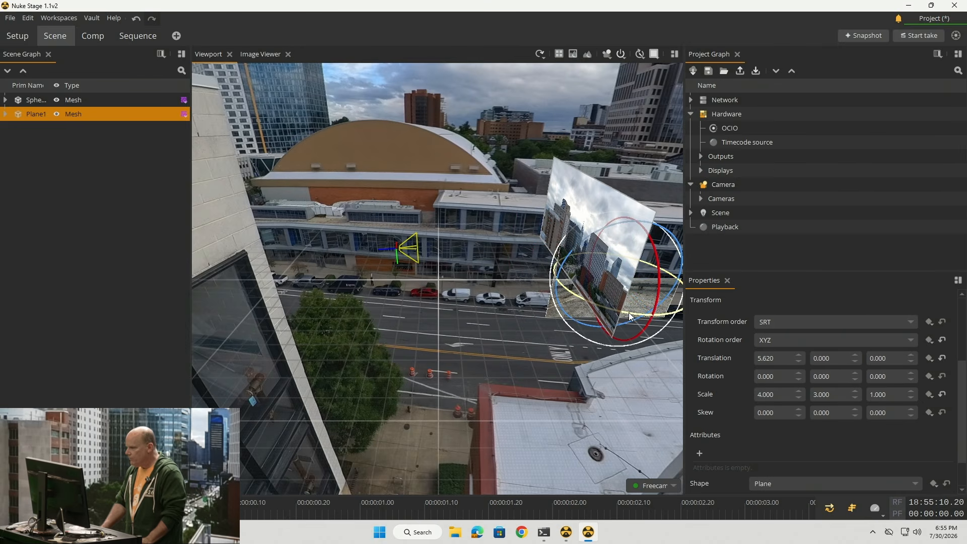
pyautogui.moveTo(629, 313); pyautogui.dragTo(493, 269)
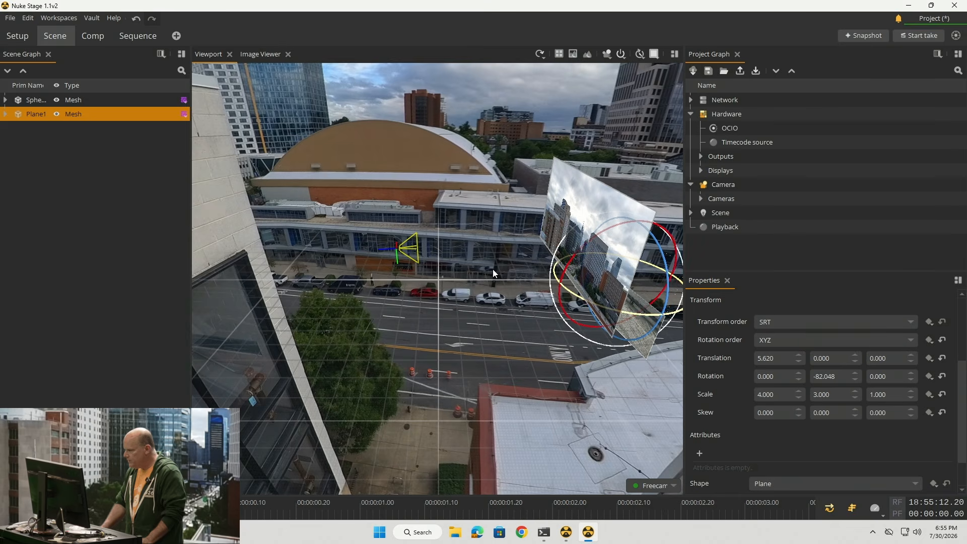
pyautogui.doubleClick(840, 374)
pyautogui.write('-90')
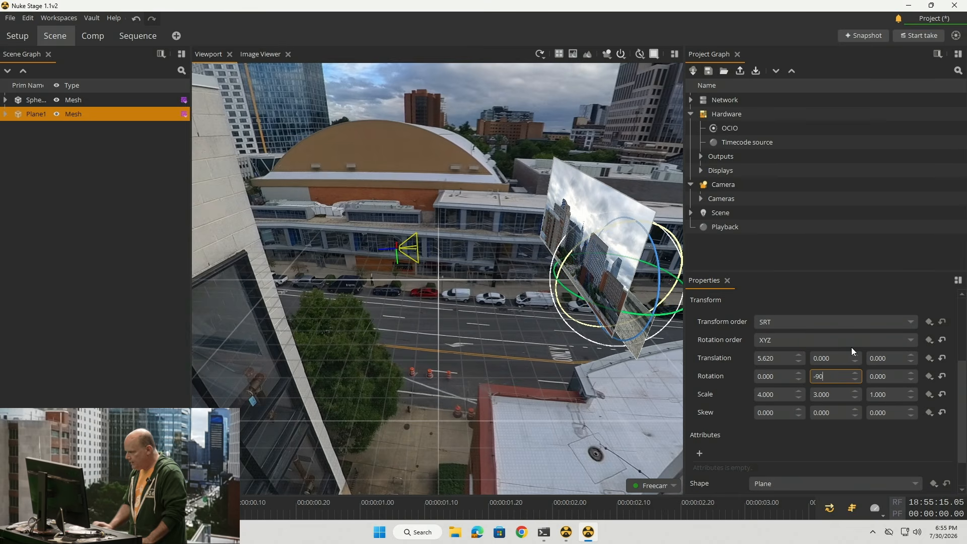
pyautogui.press('Return')
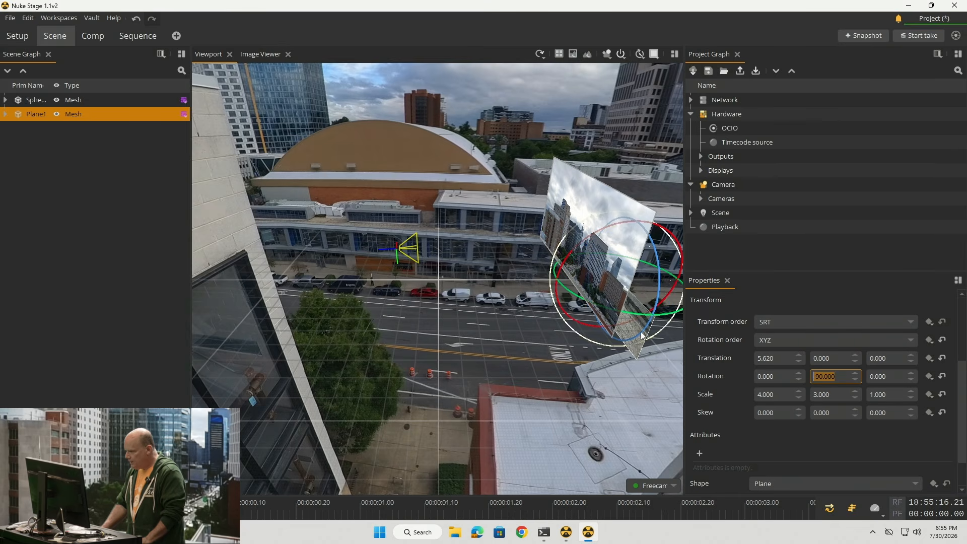
# - Raise the plane to a Y translation of about 0.985
pyautogui.press('w')
pyautogui.moveTo(632, 324)
pyautogui.keyDown('alt'); pyautogui.mouseDown()
pyautogui.moveTo(605, 340)
pyautogui.moveTo(639, 341)
pyautogui.mouseUp(); pyautogui.keyUp('alt')
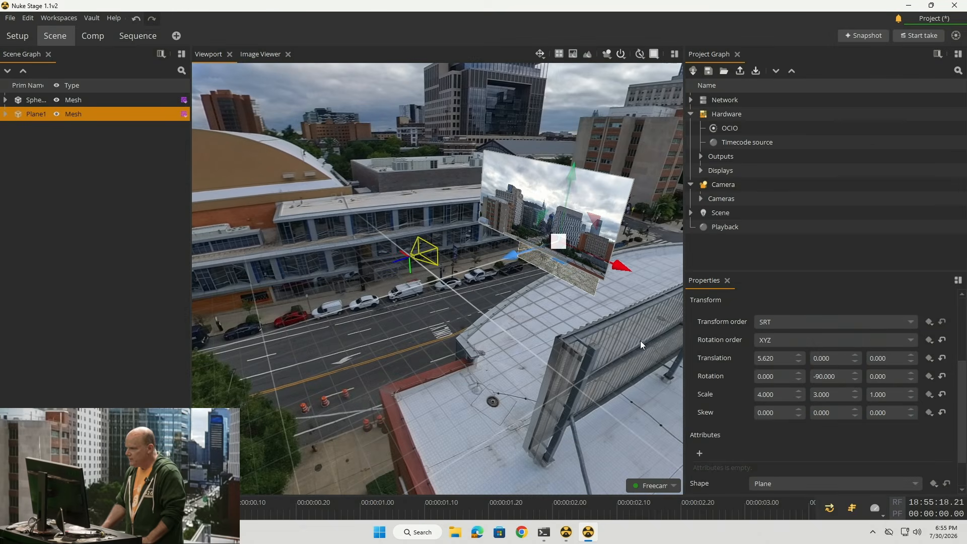
pyautogui.moveTo(572, 189); pyautogui.dragTo(574, 150)
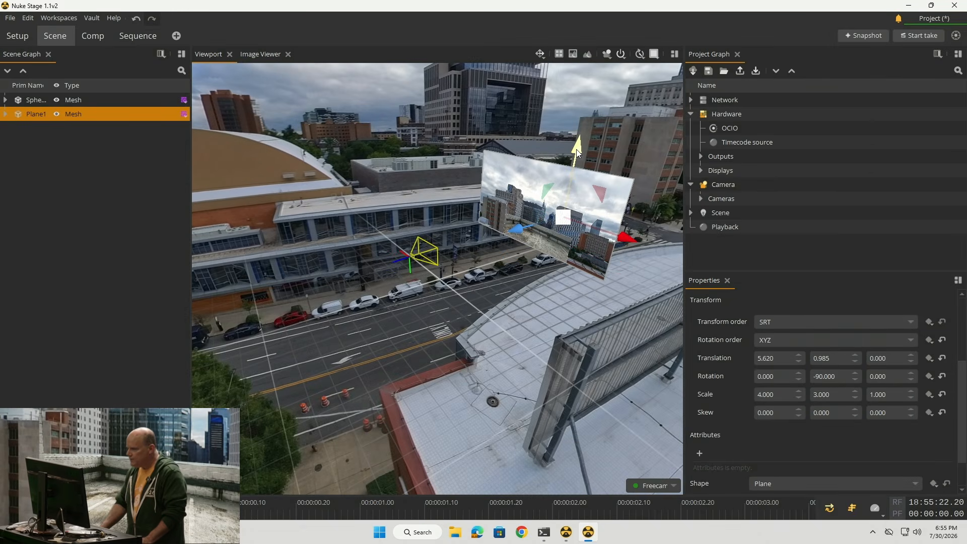
# - Shift the plane to about 5.84 in X and enlarge it uniformly to a scale of about 17.07, 12.80, 4.27
pyautogui.keyDown('alt'); pyautogui.moveTo(618, 328); pyautogui.dragTo(569, 280); pyautogui.keyUp('alt')
pyautogui.moveTo(542, 240); pyautogui.dragTo(750, 309)
pyautogui.press('r')
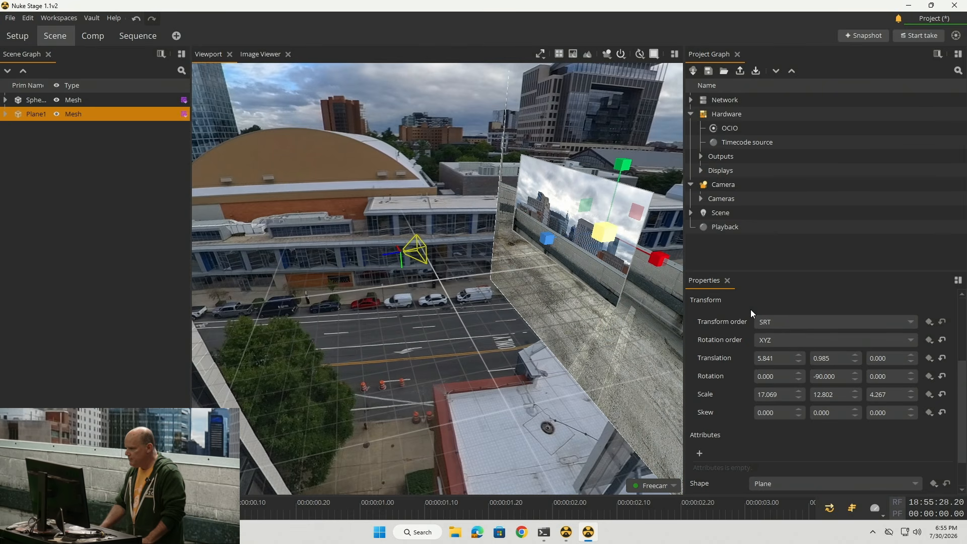
# - Reposition the plane behind the LED wall at a translation of about 6.15 in X, 0.665 in Y and -1.59 in Z
pyautogui.press('w')
pyautogui.moveTo(663, 262); pyautogui.dragTo(523, 223)
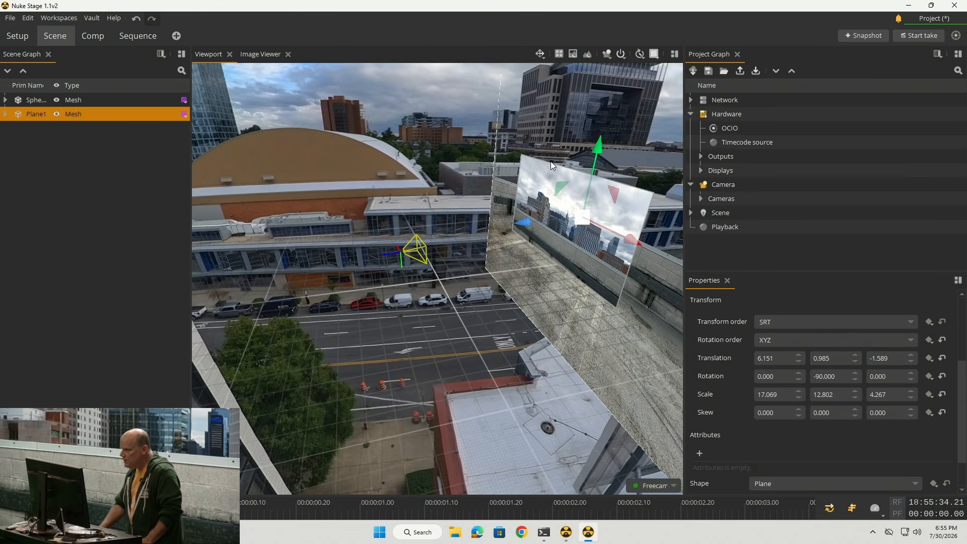
pyautogui.moveTo(599, 143); pyautogui.dragTo(597, 152)
# - Scale the plane down uniformly to about 11.7, 8.8, 2.9
pyautogui.moveTo(516, 327)
pyautogui.keyDown('alt'); pyautogui.mouseDown()
pyautogui.moveTo(482, 337)
pyautogui.moveTo(528, 322)
pyautogui.mouseUp(); pyautogui.keyUp('alt')
pyautogui.press('r')
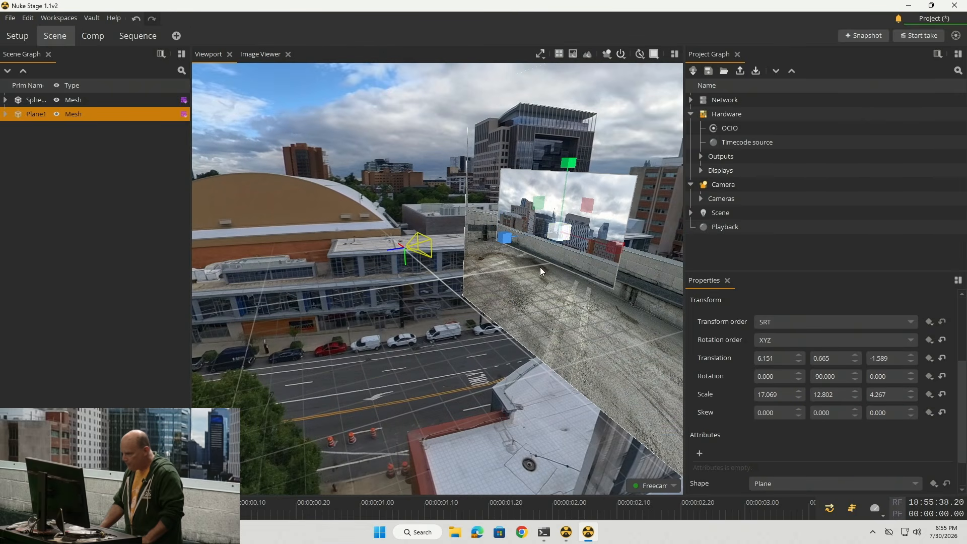
pyautogui.moveTo(556, 235); pyautogui.dragTo(546, 227)
# - Rotate the wall plane slightly about its vertical axis to a Y rotation of about -89.85 degrees
pyautogui.keyDown('alt'); pyautogui.moveTo(515, 331); pyautogui.dragTo(569, 297); pyautogui.keyUp('alt')
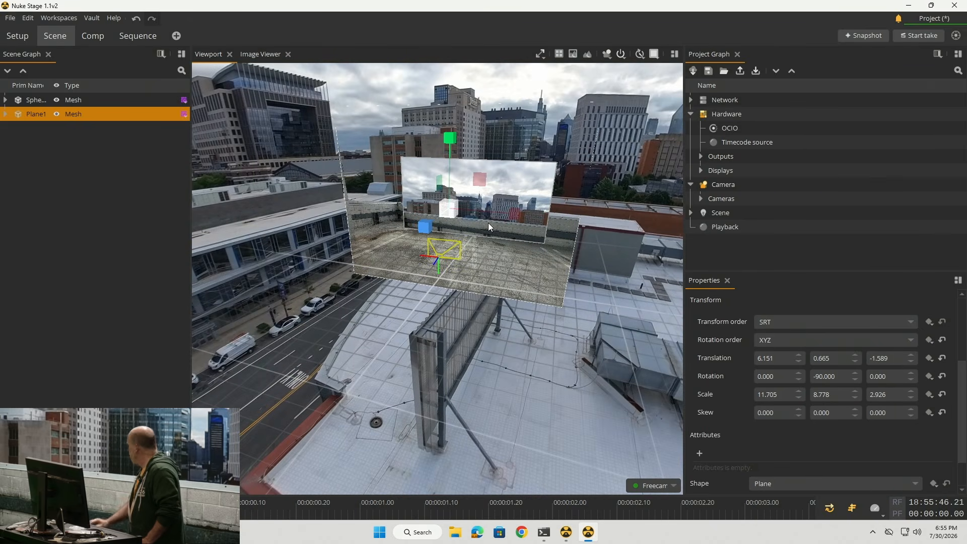
pyautogui.press('e')
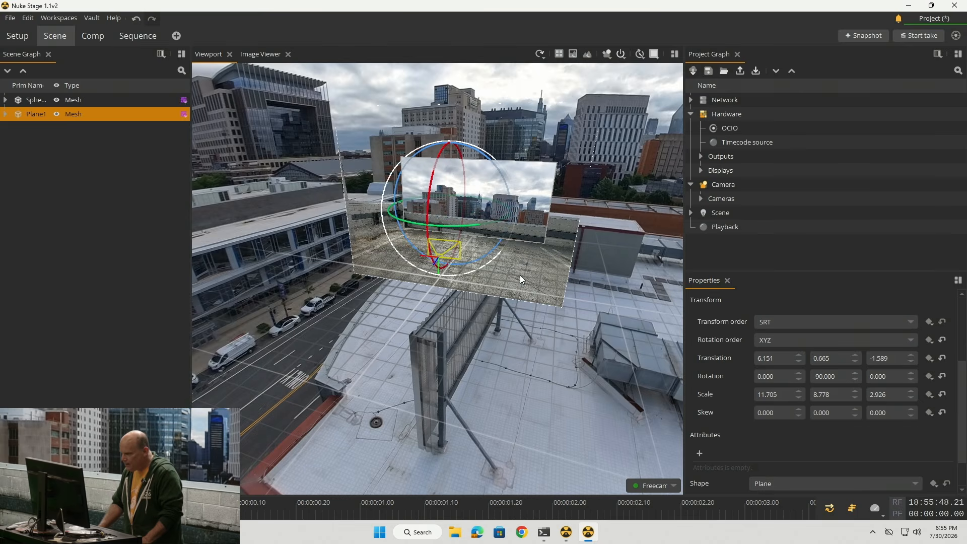
pyautogui.keyDown('alt'); pyautogui.moveTo(520, 275); pyautogui.dragTo(445, 288); pyautogui.keyUp('alt')
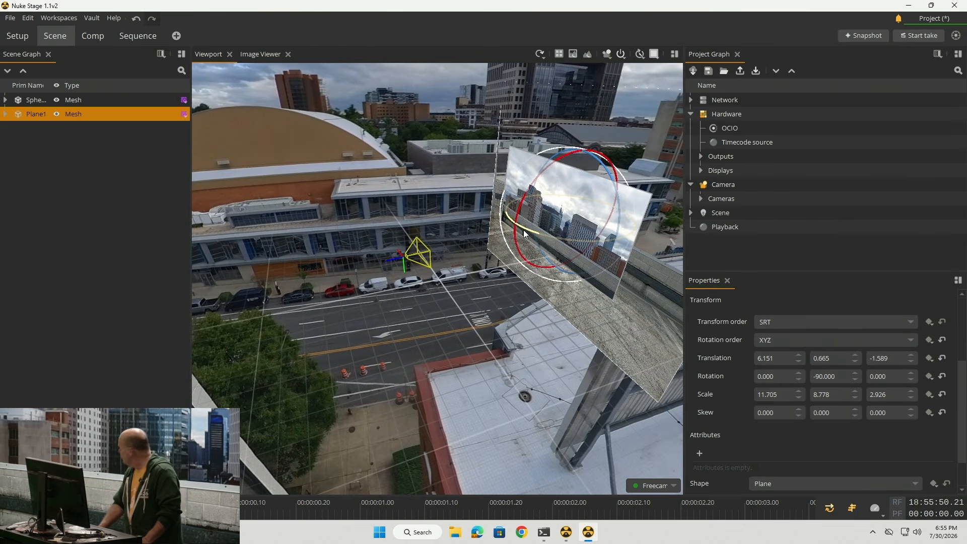
pyautogui.moveTo(524, 230); pyautogui.dragTo(529, 232)
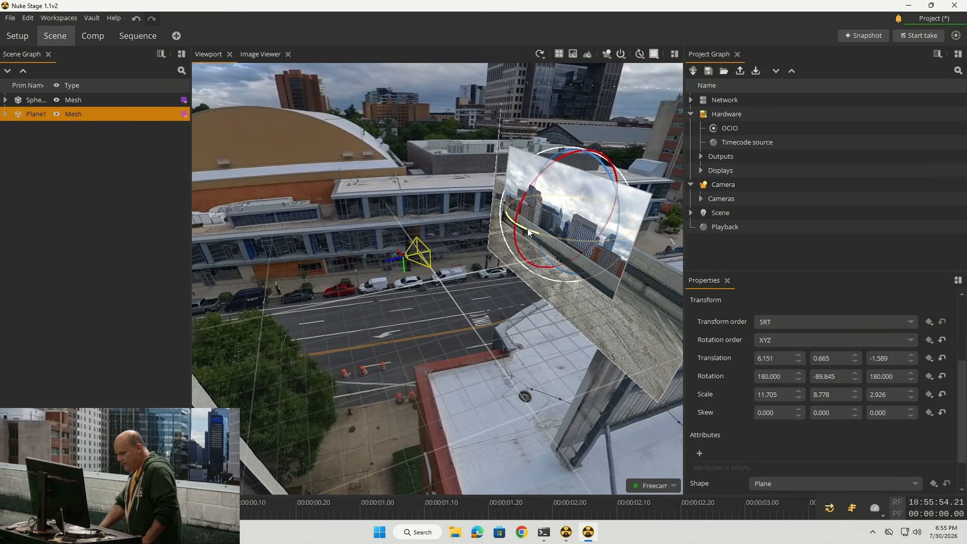
# - Shift the wall plane to a translation of about -1.81 in Z and 0.60 in Y
pyautogui.press('w')
pyautogui.moveTo(617, 235); pyautogui.dragTo(585, 279)
pyautogui.keyDown('alt'); pyautogui.moveTo(512, 362); pyautogui.dragTo(485, 358); pyautogui.keyUp('alt')
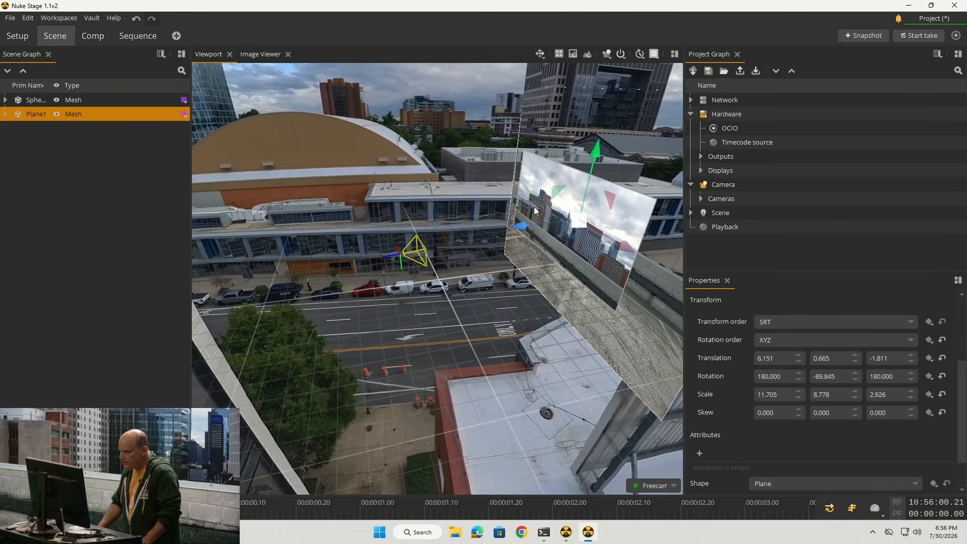
pyautogui.moveTo(595, 151); pyautogui.dragTo(594, 153)
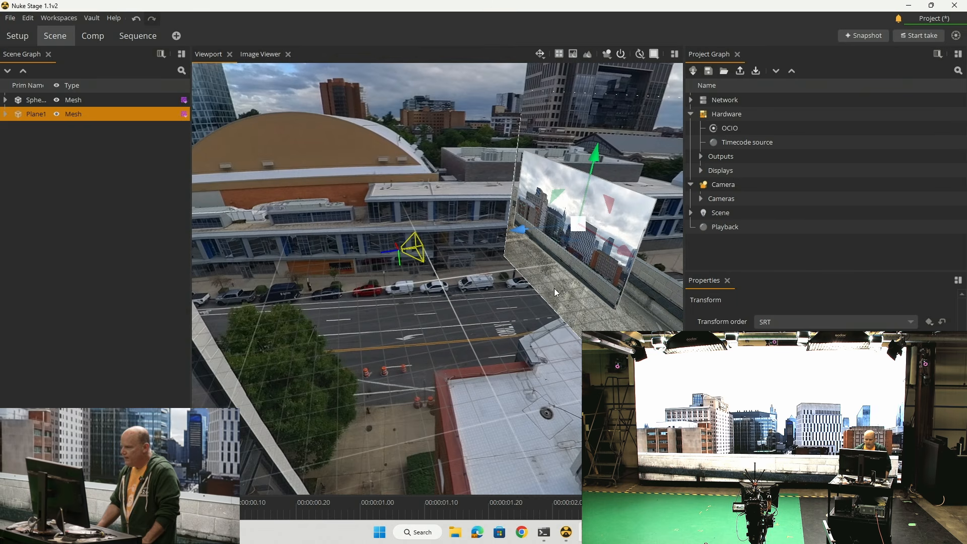
# - Enlarge the wall plane uniformly to a scale of about 16.02, 12.02, 4.01 and check it around the LED wall
pyautogui.press('r')
pyautogui.moveTo(575, 223); pyautogui.dragTo(583, 228)
pyautogui.press('w')
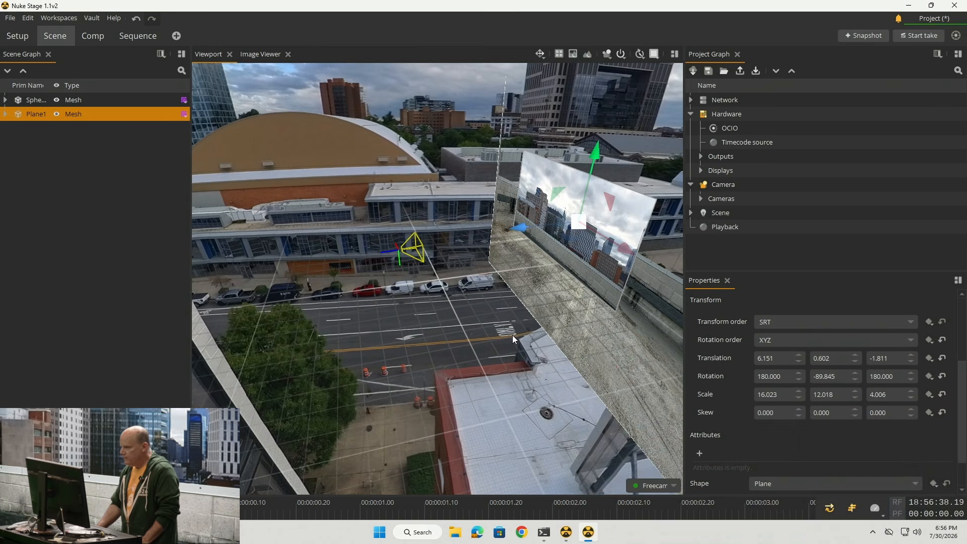
pyautogui.keyDown('alt'); pyautogui.moveTo(513, 335); pyautogui.dragTo(595, 304); pyautogui.keyUp('alt')
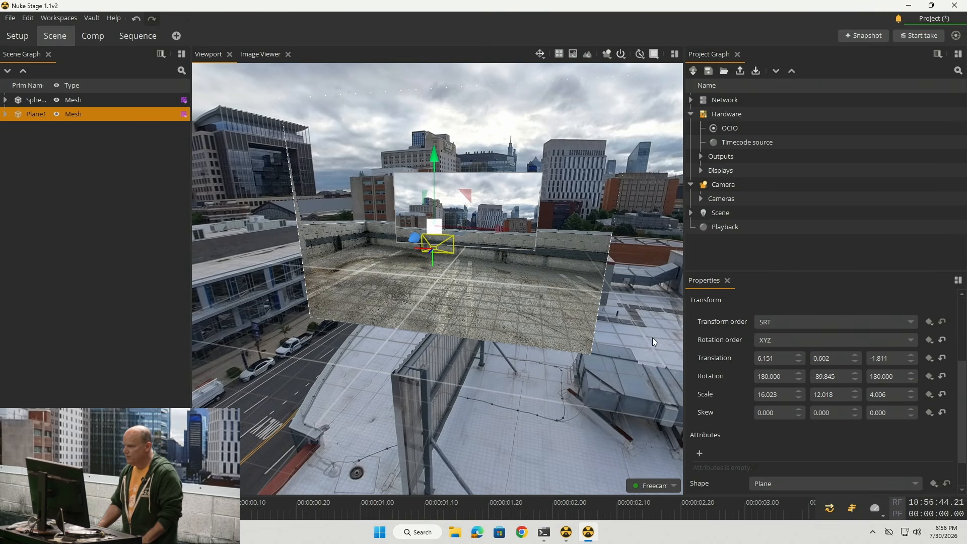
pyautogui.keyDown('alt'); pyautogui.moveTo(651, 337); pyautogui.dragTo(584, 226); pyautogui.keyUp('alt')
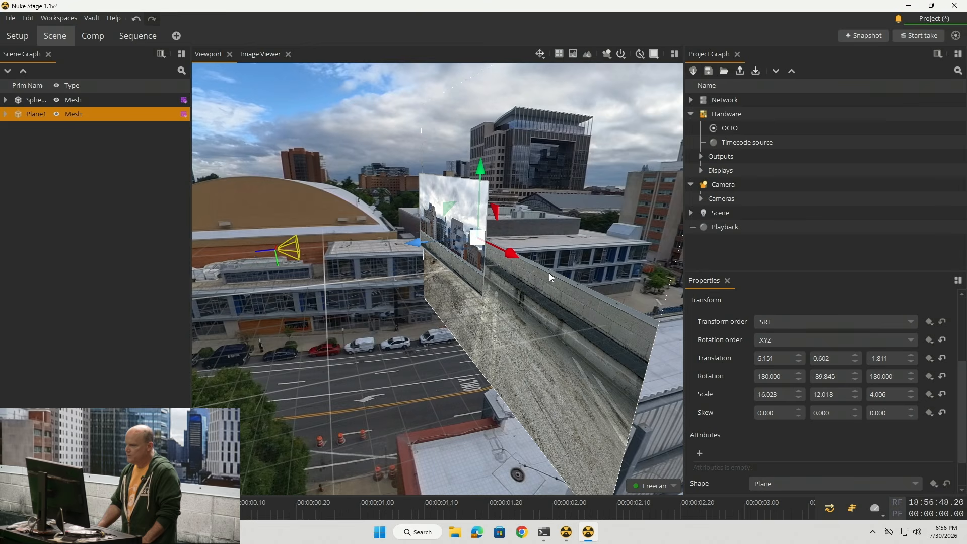
pyautogui.keyDown('alt'); pyautogui.moveTo(354, 352); pyautogui.dragTo(433, 347); pyautogui.keyUp('alt')
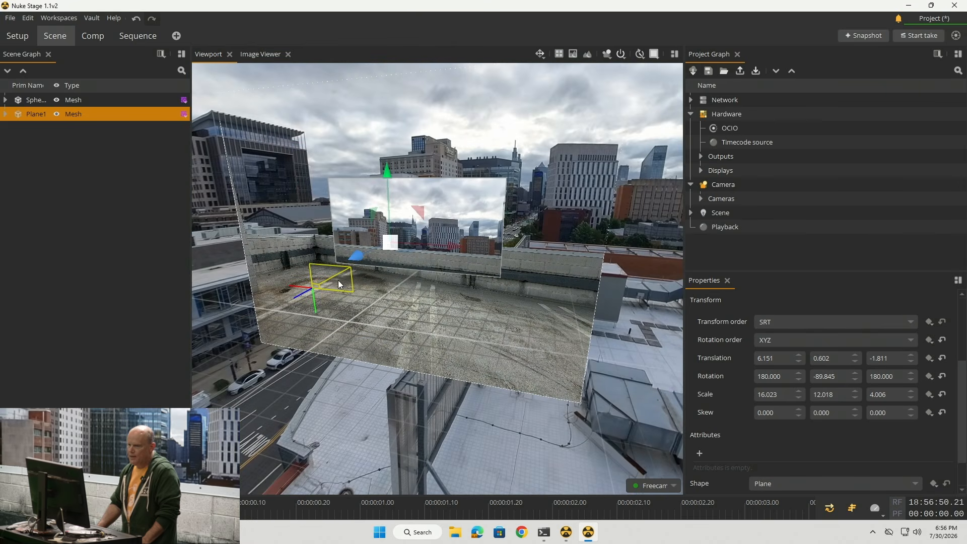
# - Add a second plane mesh to the scene and create a texture override for it in Node_graph_1
pyautogui.rightClick(71, 163)
pyautogui.moveTo(151, 178)
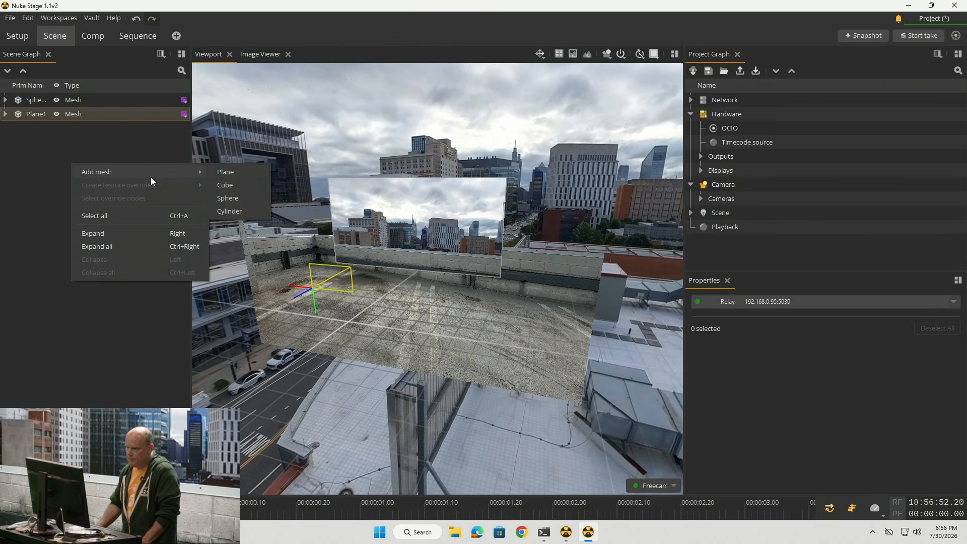
pyautogui.click(226, 171)
pyautogui.click(98, 126)
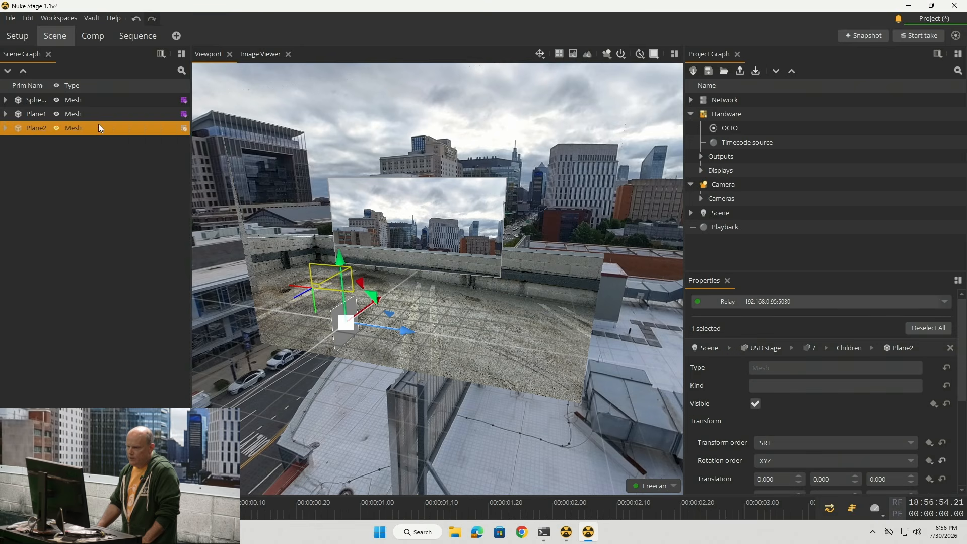
pyautogui.rightClick(98, 126)
pyautogui.moveTo(124, 143)
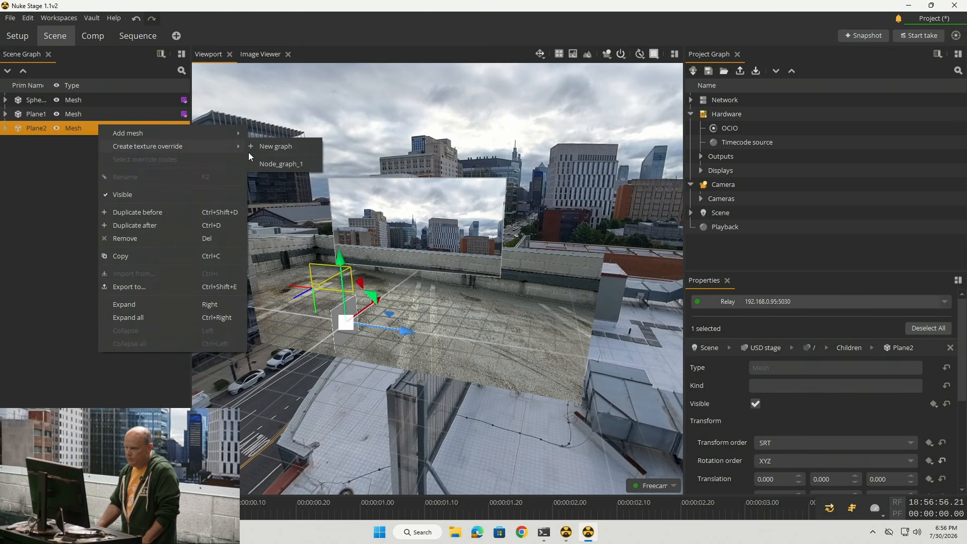
pyautogui.click(270, 164)
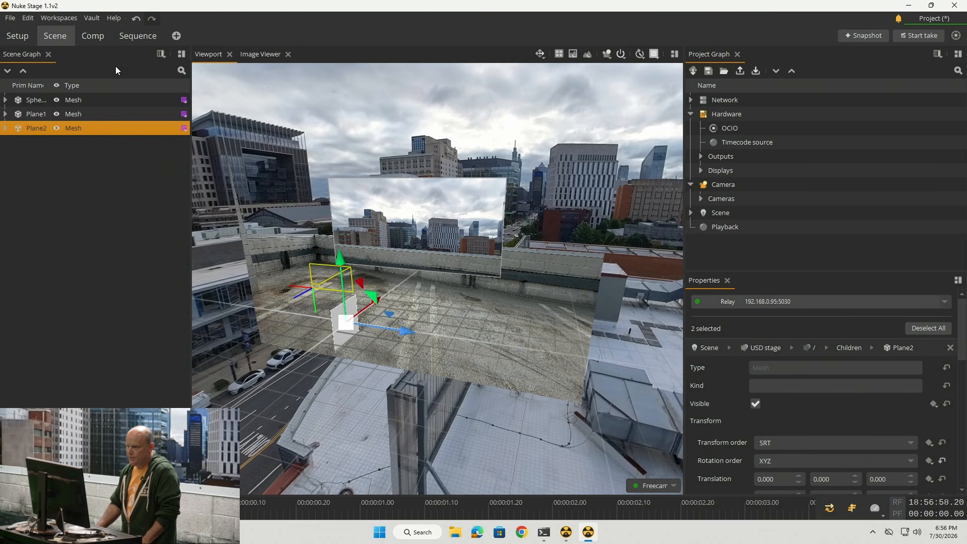
# - Load NUKE_STAGE_rgb_yellow (1).png from the Z:\NukeStage folder into the new plane's Read node
pyautogui.click(93, 36)
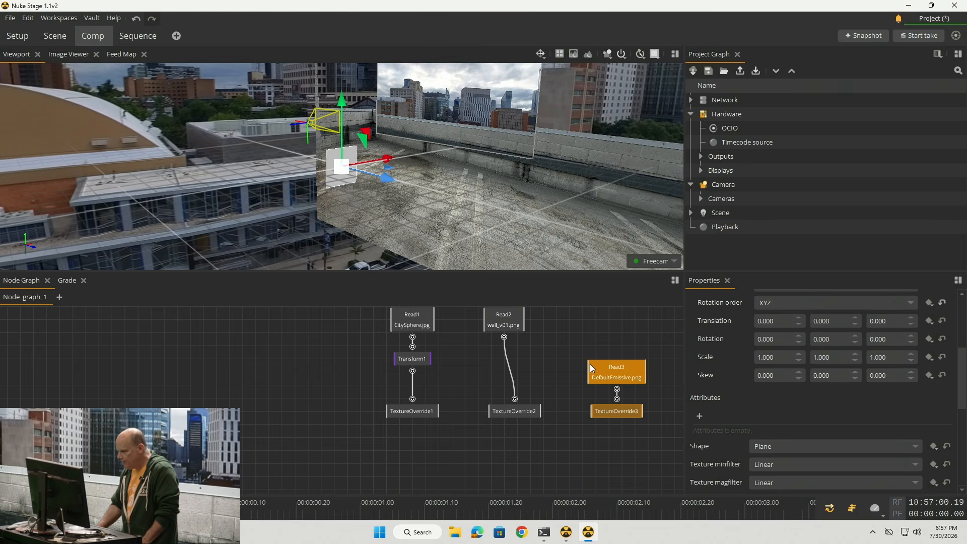
pyautogui.click(623, 325)
pyautogui.click(616, 366)
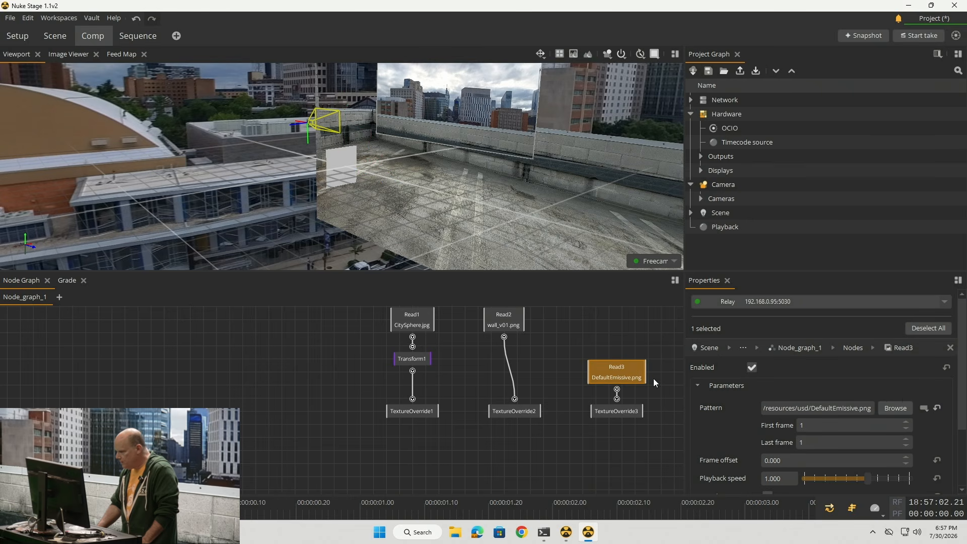
pyautogui.click(895, 408)
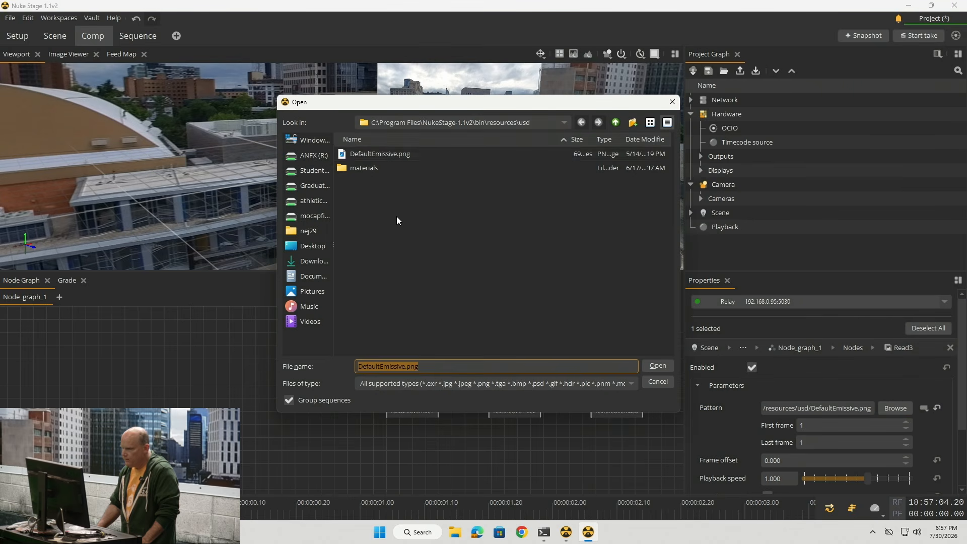
pyautogui.click(308, 216)
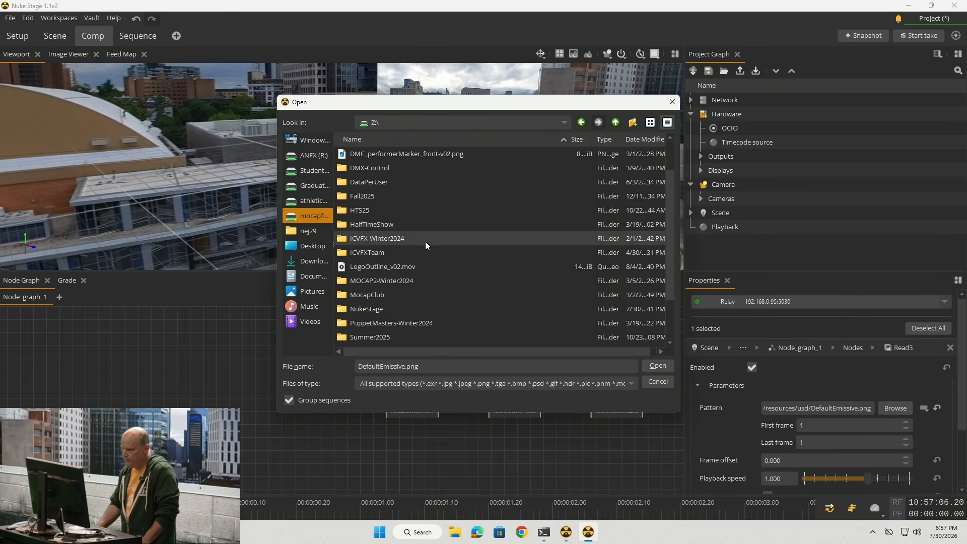
pyautogui.click(392, 310)
pyautogui.doubleClick(391, 308)
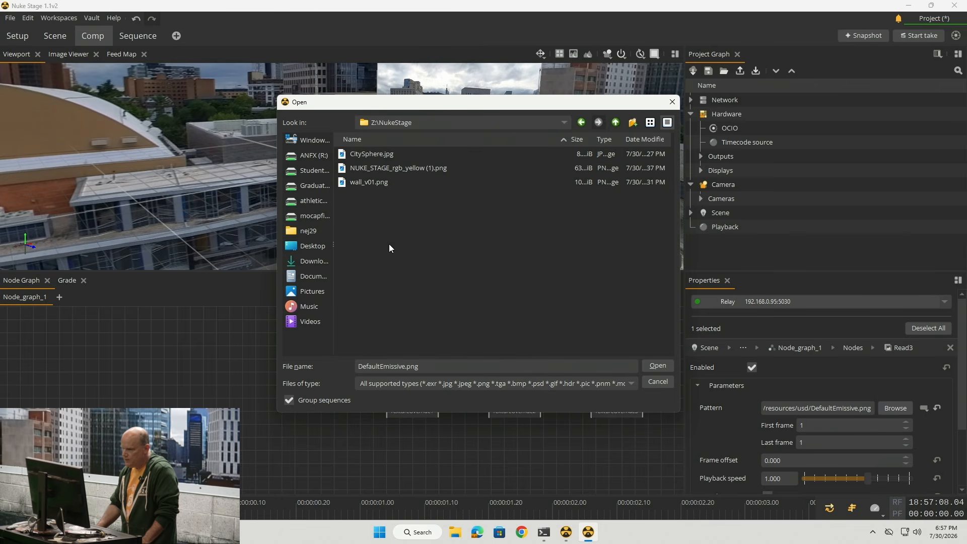
pyautogui.click(426, 171)
pyautogui.click(658, 366)
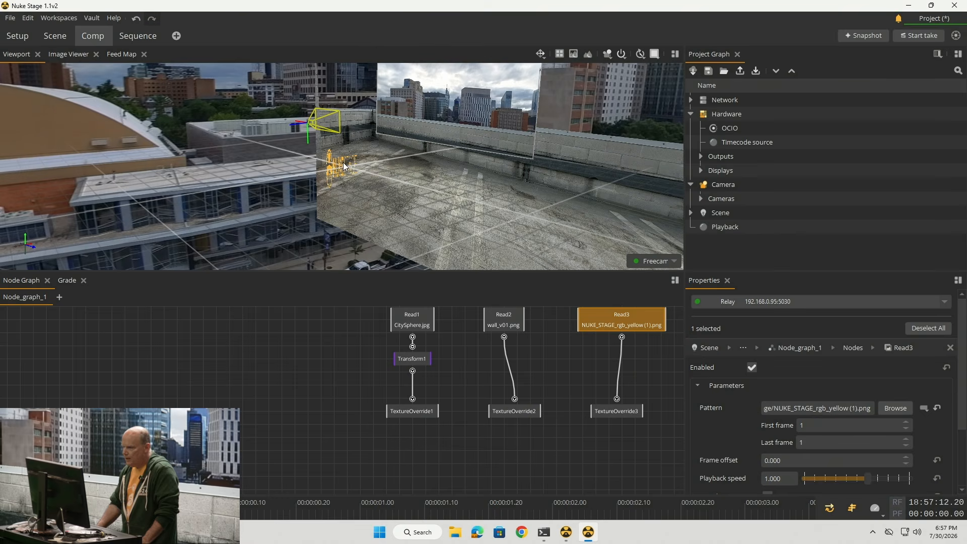
# - Examine the logo Read node's metadata for the image's pixel dimensions
pyautogui.scroll(-3, 755, 423)
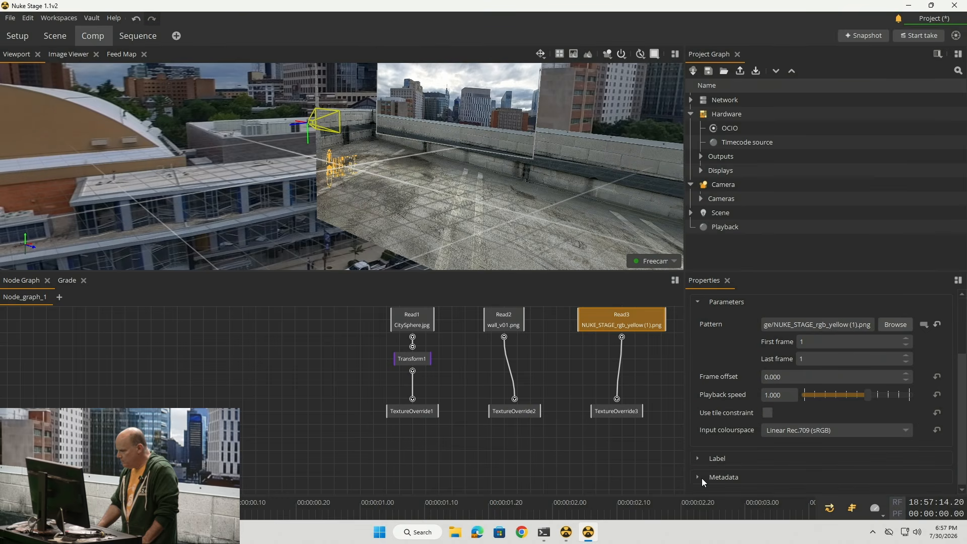
pyautogui.scroll(-1, 697, 474)
pyautogui.scroll(-1, 765, 460)
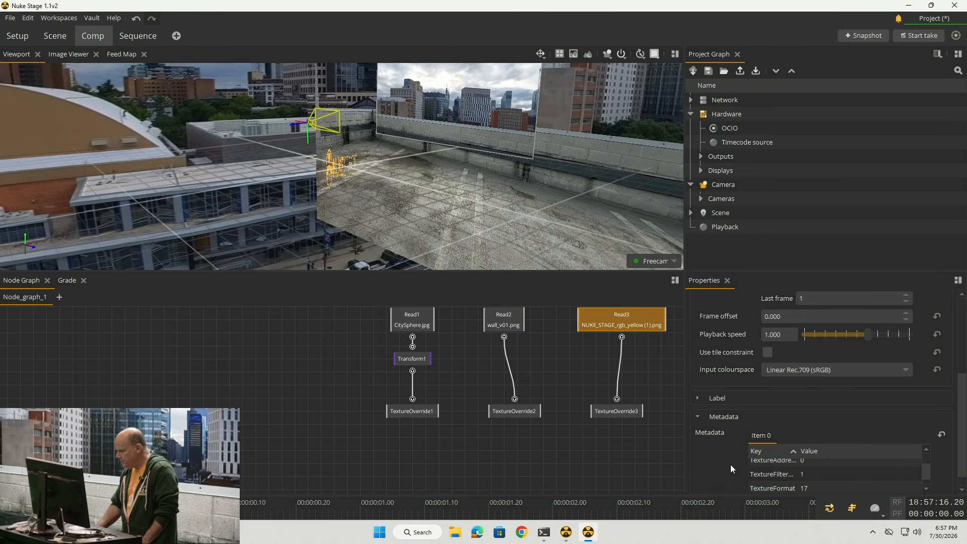
pyautogui.scroll(4, 755, 464)
pyautogui.scroll(-4, 959, 393)
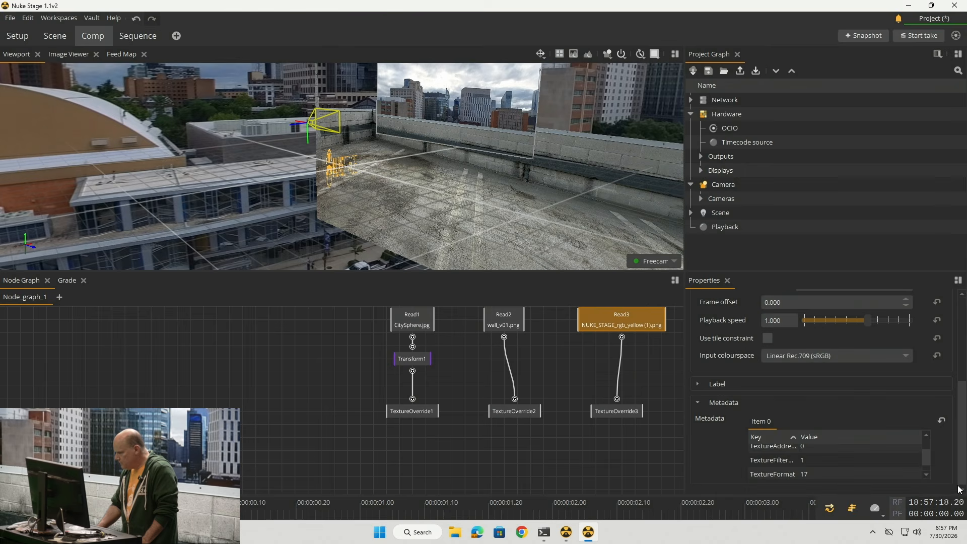
pyautogui.scroll(-1, 927, 455)
pyautogui.scroll(1, 927, 451)
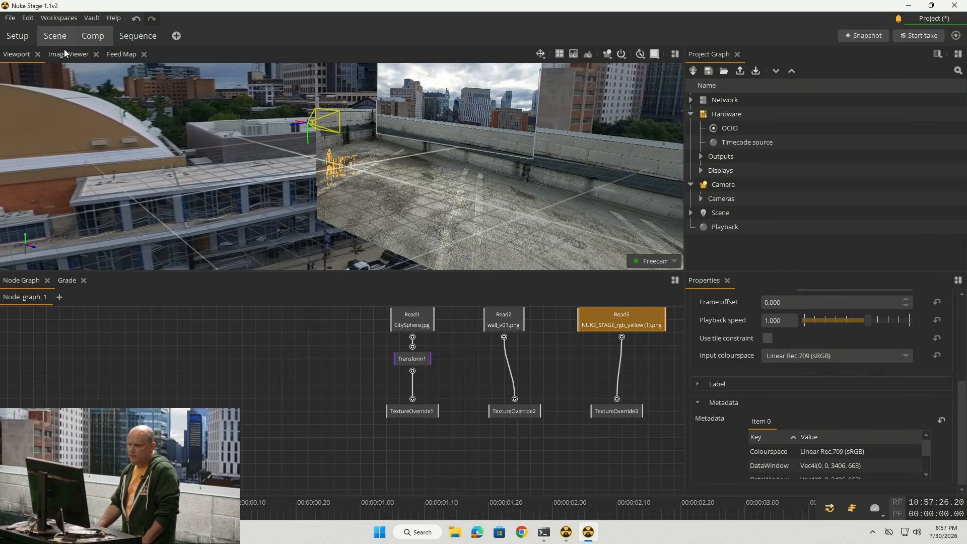
# - Set the logo plane's scale to 3.4 in X and 0.6 in Y
pyautogui.click(55, 36)
pyautogui.click(33, 129)
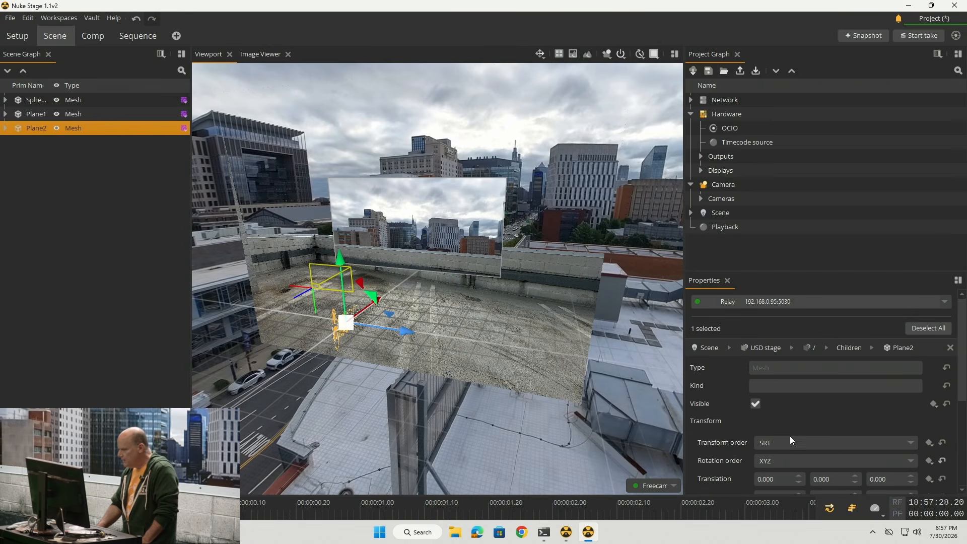
pyautogui.scroll(-3, 788, 436)
pyautogui.click(776, 425)
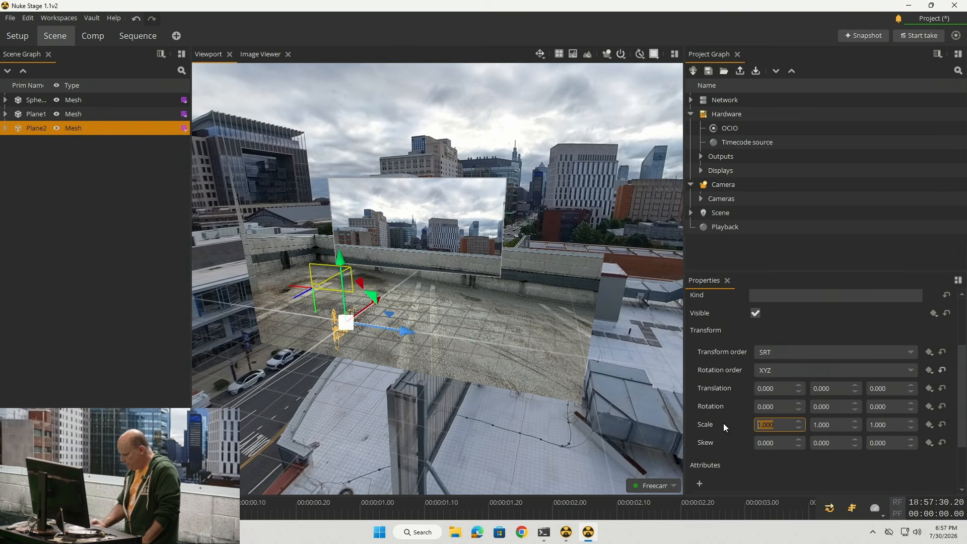
pyautogui.write('3.4')
pyautogui.press('Tab')
pyautogui.write('.6')
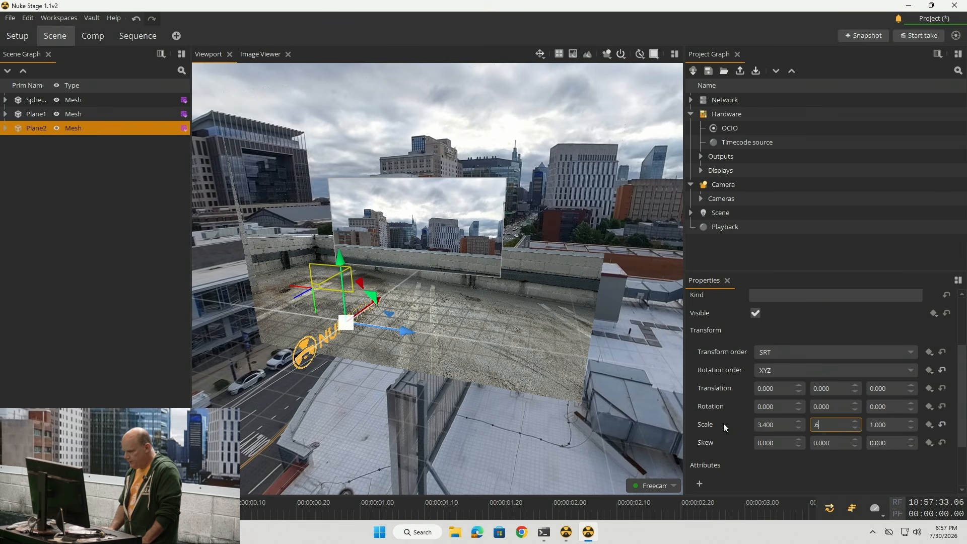
pyautogui.press('Return')
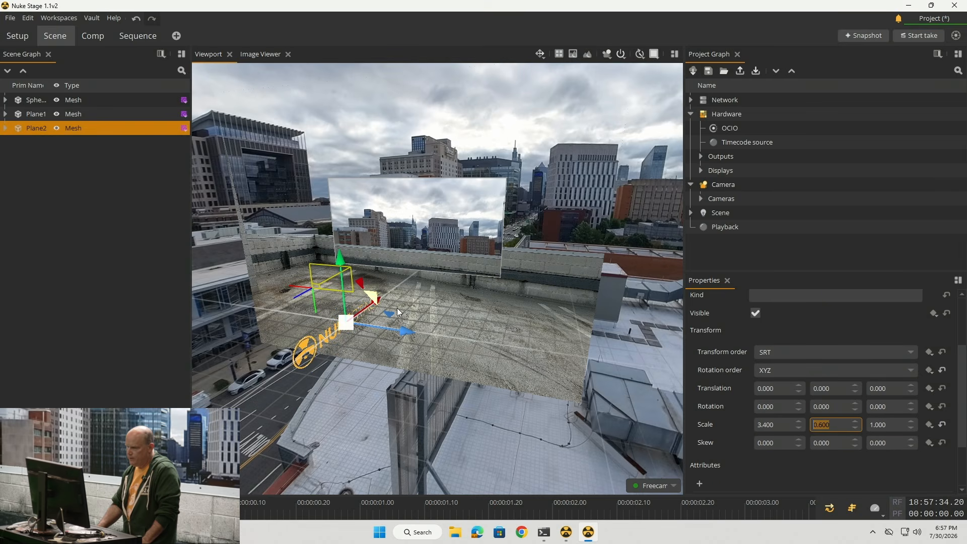
pyautogui.moveTo(378, 301); pyautogui.dragTo(410, 257)
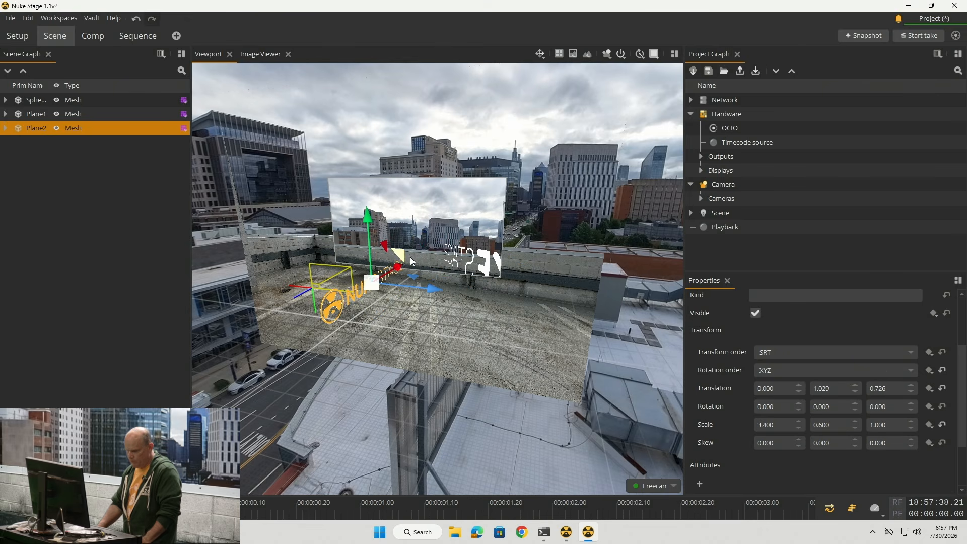
pyautogui.hotkey('ctrl', 'z')
pyautogui.click(465, 364)
pyautogui.press('space')
pyautogui.press('space')
pyautogui.press('space')
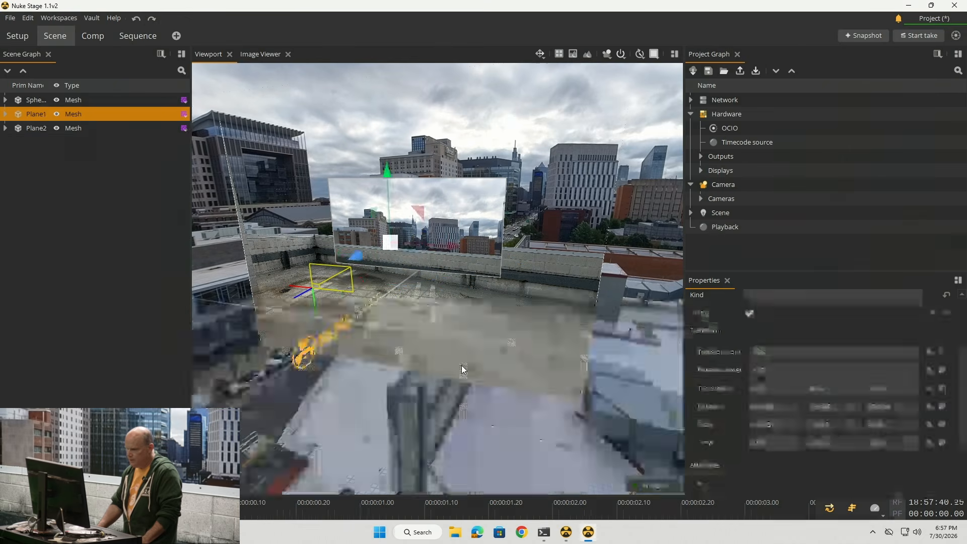
pyautogui.press('space')
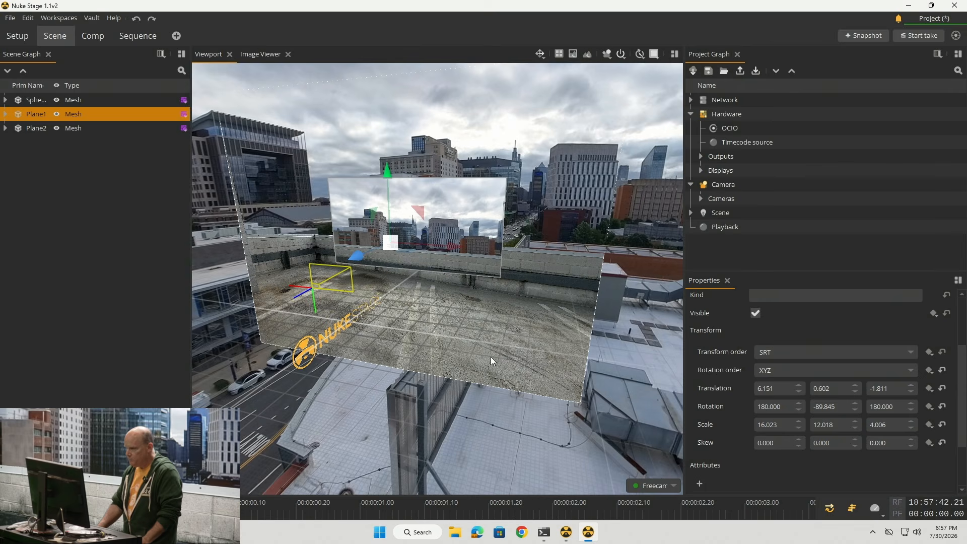
# - Move the logo plane beyond the rooftop wall to an X translation of about 12.67
pyautogui.keyDown('alt'); pyautogui.moveTo(554, 355); pyautogui.dragTo(491, 351); pyautogui.keyUp('alt')
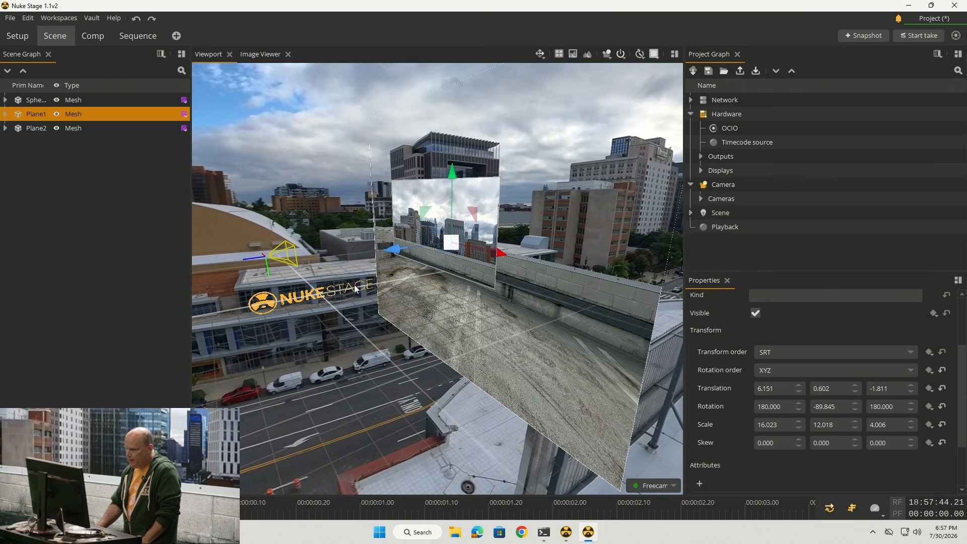
pyautogui.click(82, 128)
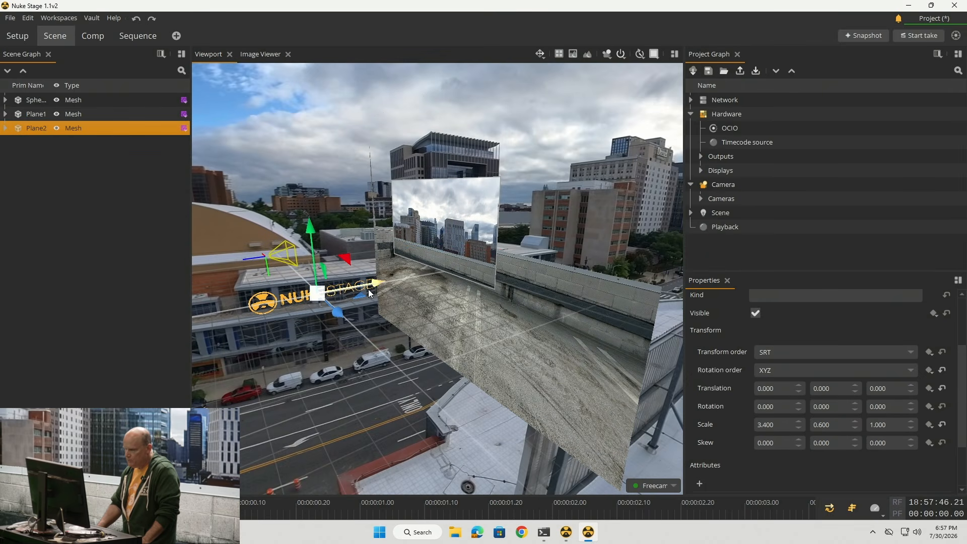
pyautogui.moveTo(377, 286); pyautogui.dragTo(564, 246)
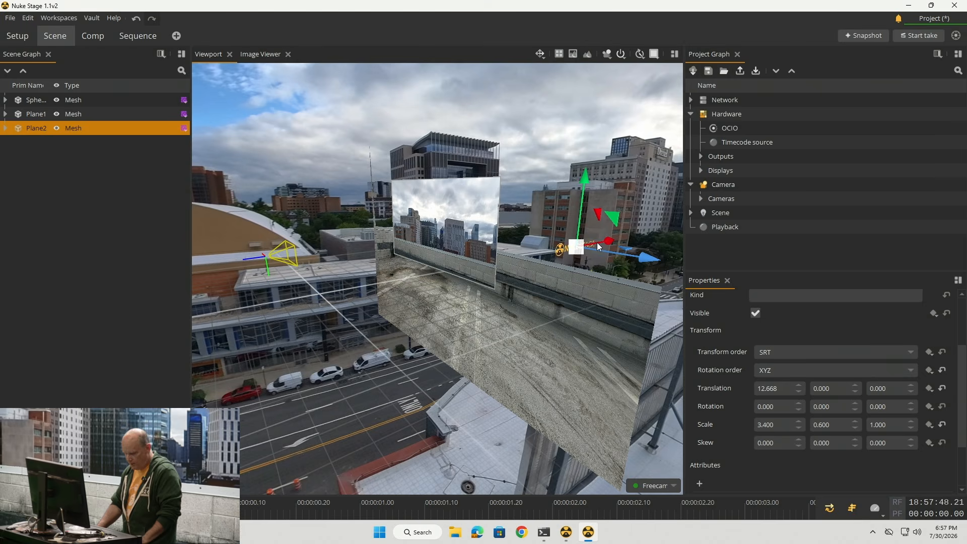
# - Rotate the logo plane to -90 degrees around Y
pyautogui.press('e')
pyautogui.moveTo(591, 261); pyautogui.dragTo(554, 260)
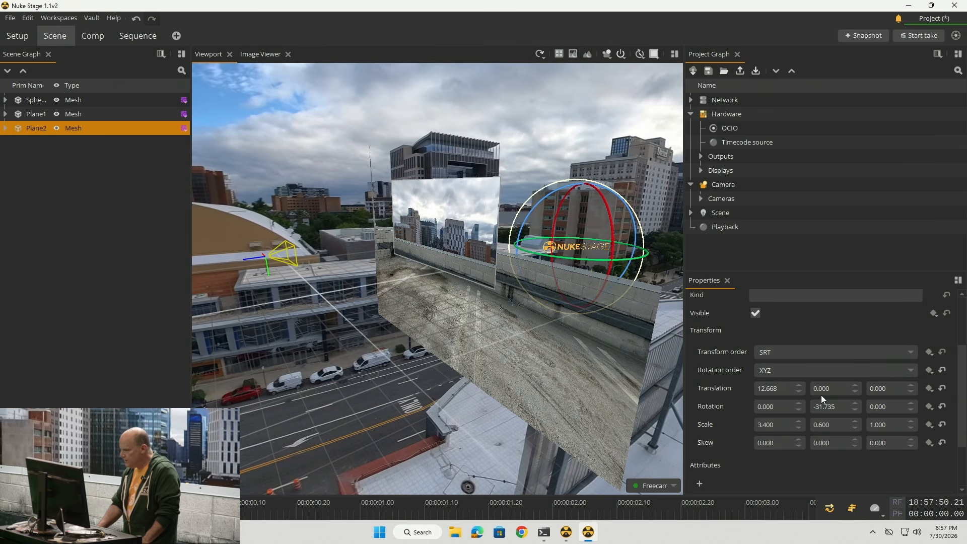
pyautogui.moveTo(841, 407); pyautogui.dragTo(785, 406)
pyautogui.write('-90')
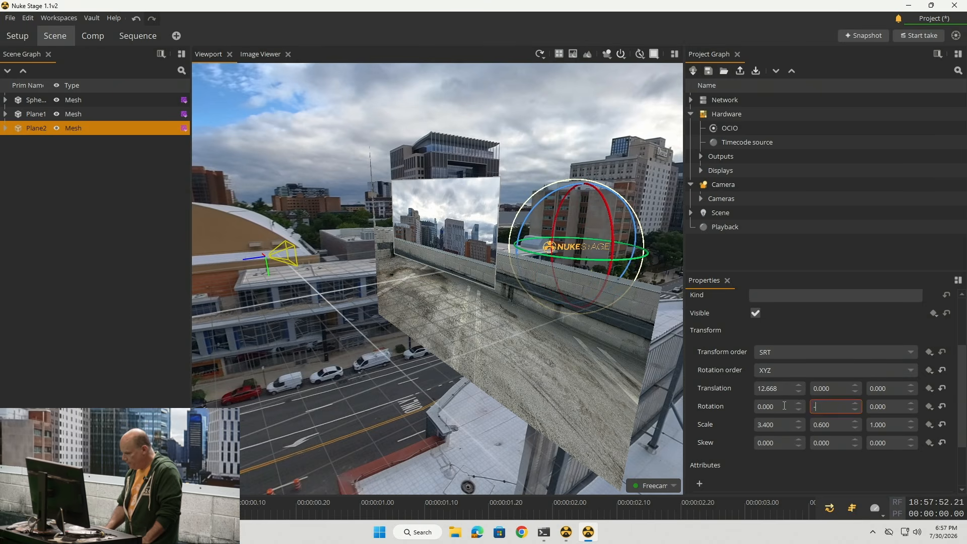
pyautogui.press('Return')
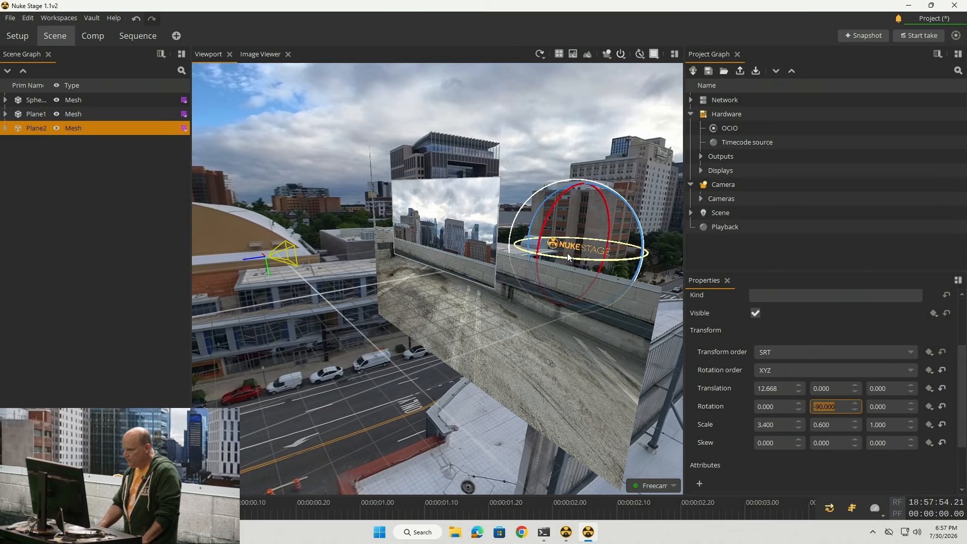
# - Move the logo plane to about 1.12 in Y and -2.29 in Z, and scale it uniformly to about 5.39 in X
pyautogui.click(498, 277)
pyautogui.press('w')
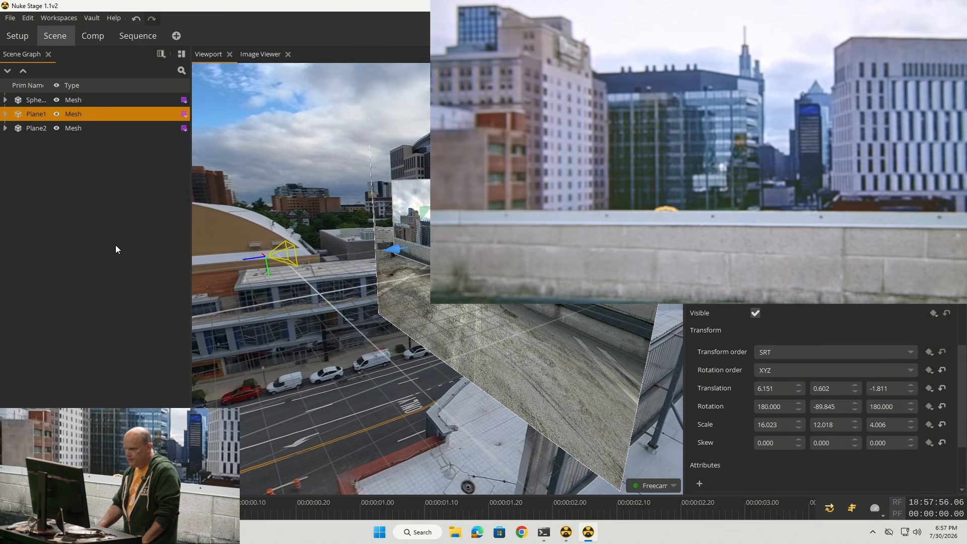
pyautogui.click(80, 128)
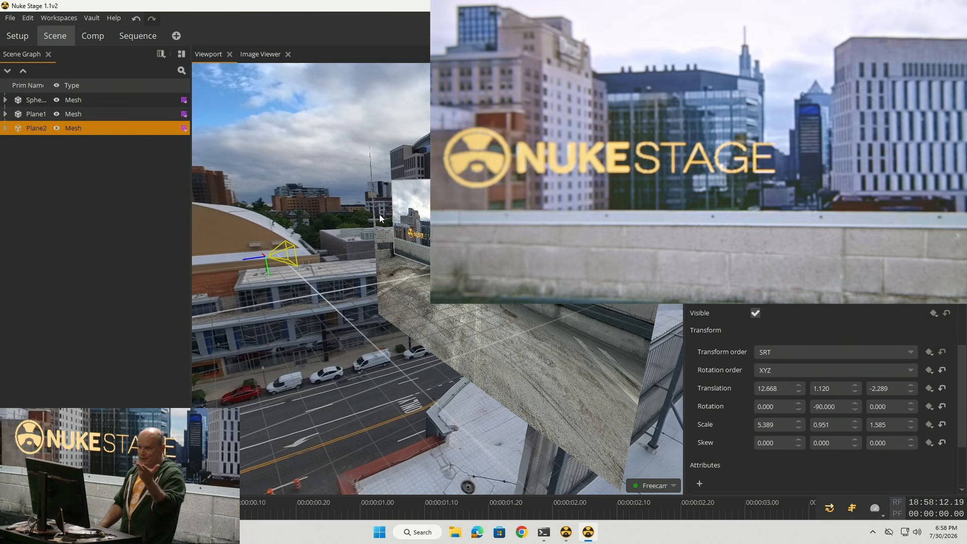
# - Insert a Premult node between the logo's Read node and its TextureOverride in the comp graph, spacing the override further down
pyautogui.click(98, 38)
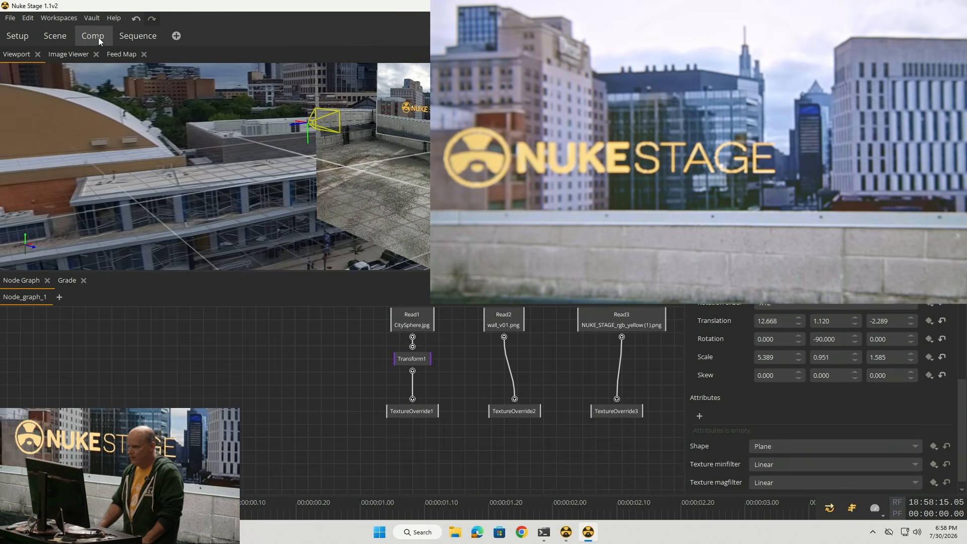
pyautogui.rightClick(537, 450)
pyautogui.click(621, 317)
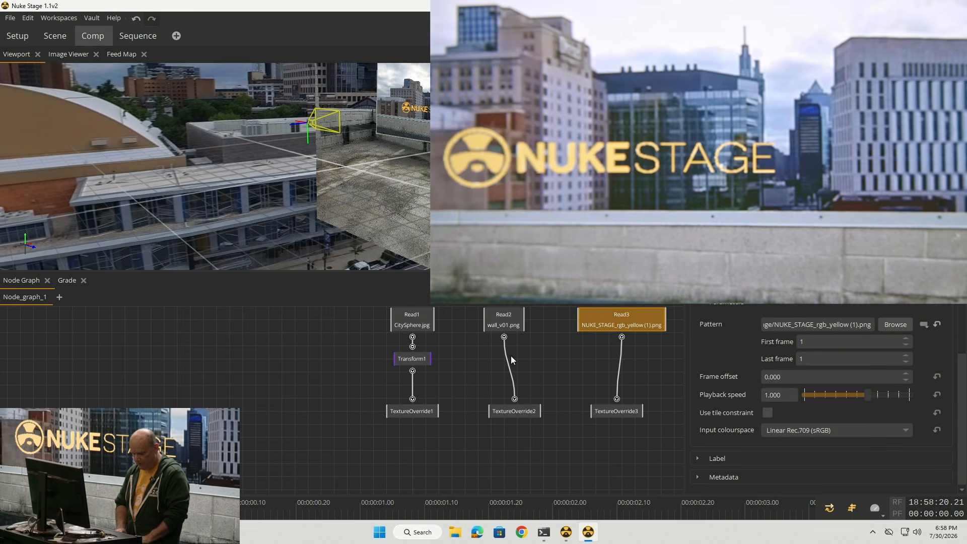
pyautogui.press('Tab')
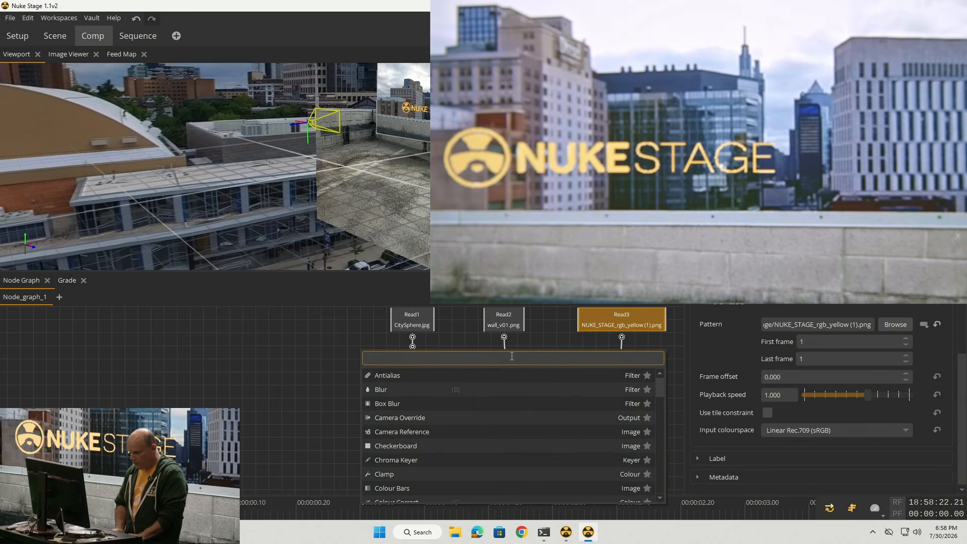
pyautogui.write('pre')
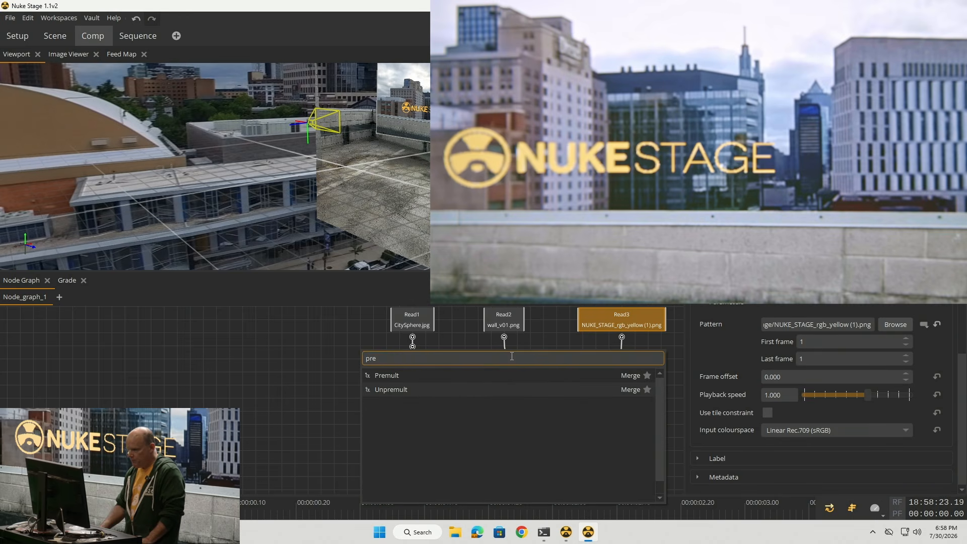
pyautogui.click(428, 376)
pyautogui.moveTo(602, 419); pyautogui.dragTo(609, 451)
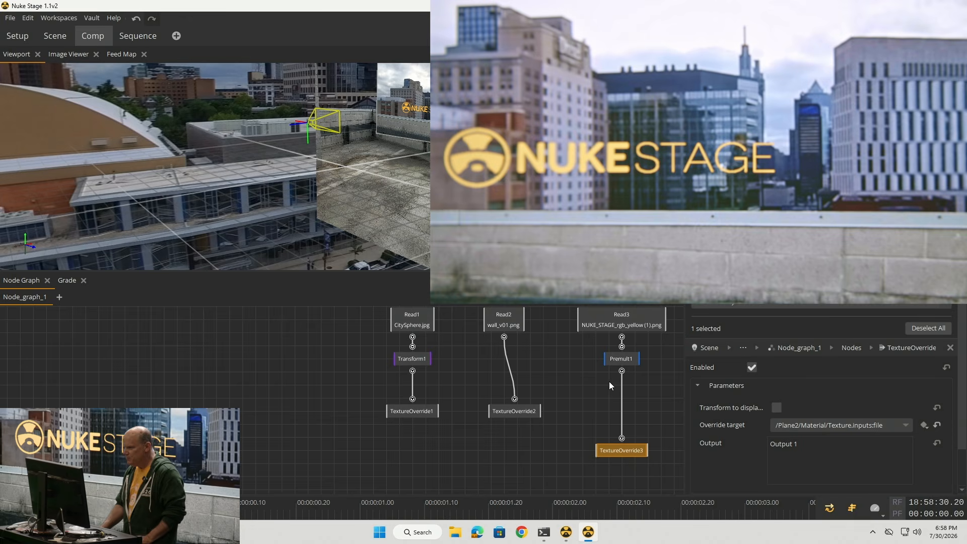
# - Add a Blur node after the logo's Premult node and set its size to 6
pyautogui.click(614, 354)
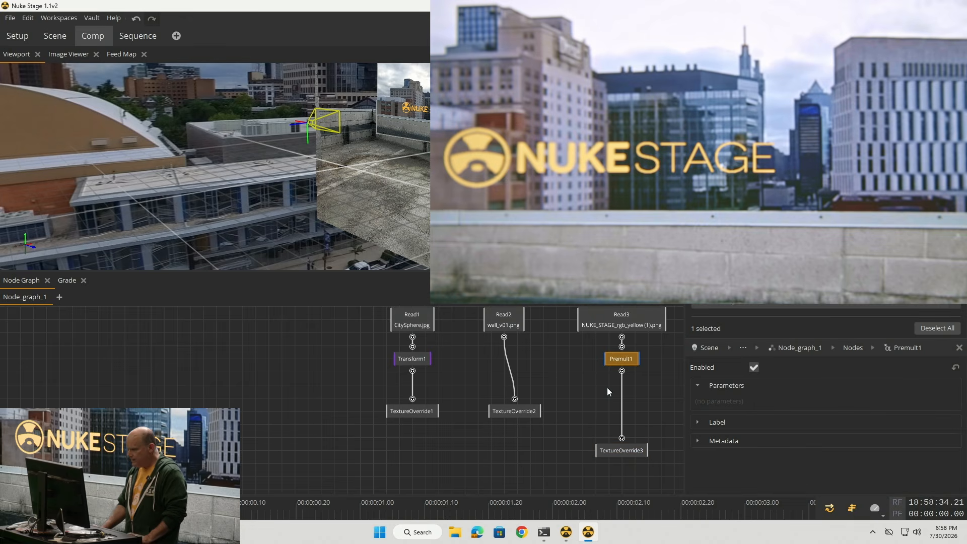
pyautogui.press('Tab')
pyautogui.write('bl')
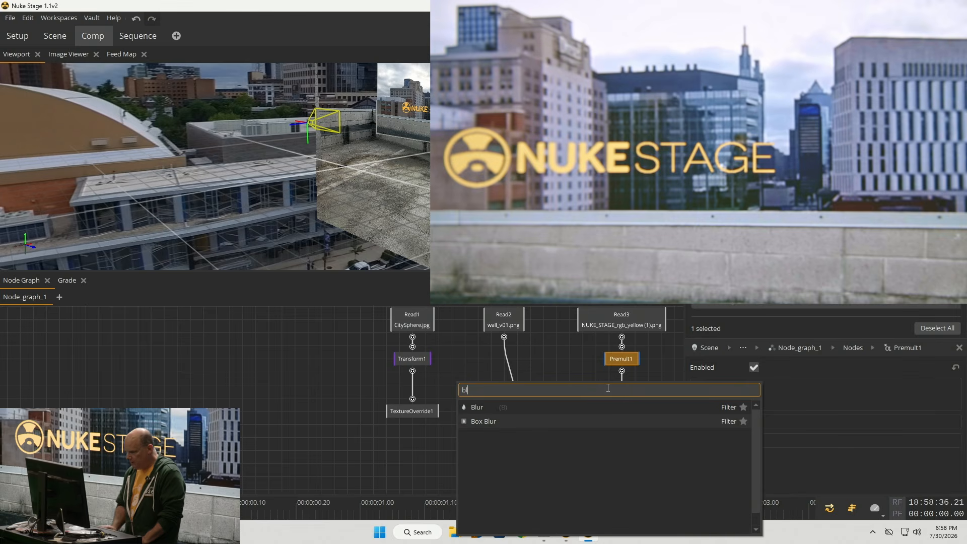
pyautogui.click(572, 407)
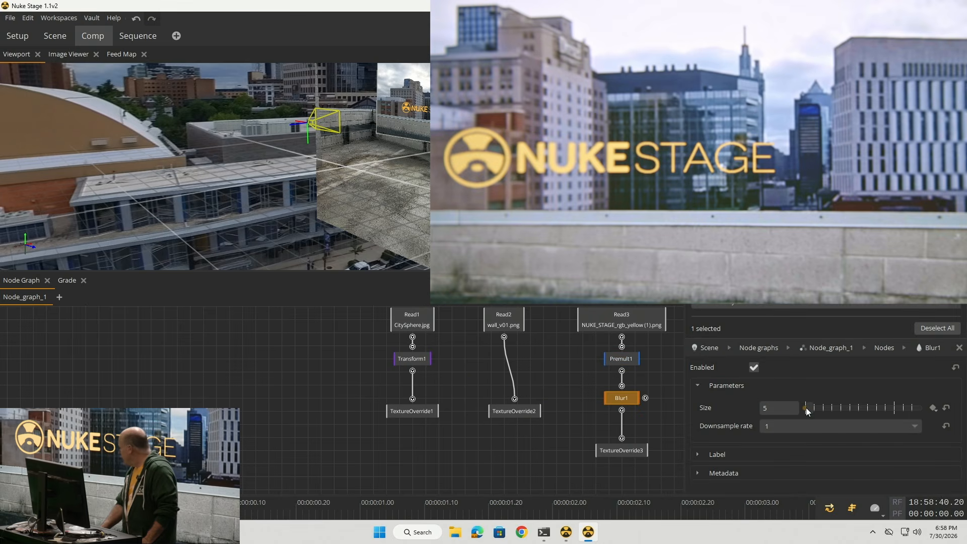
pyautogui.click(777, 408)
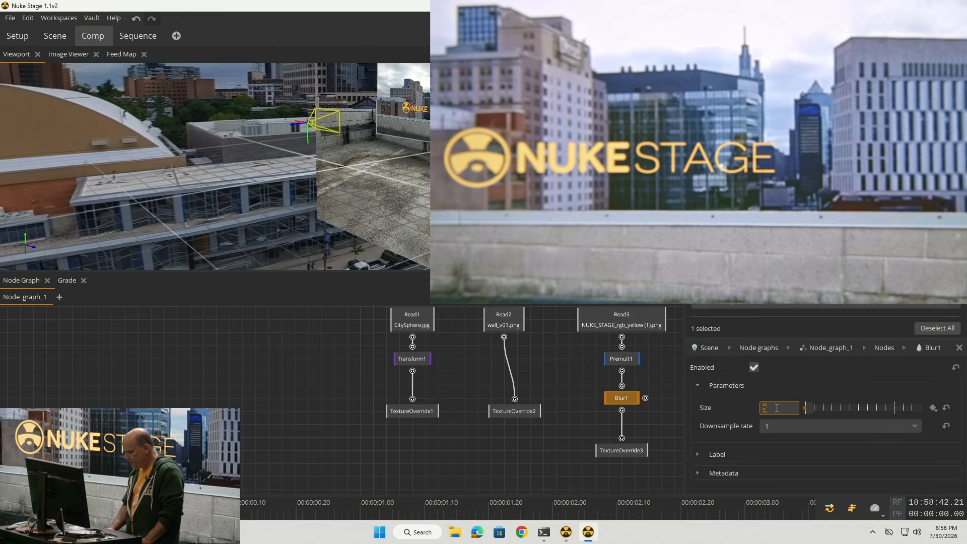
pyautogui.write('6')
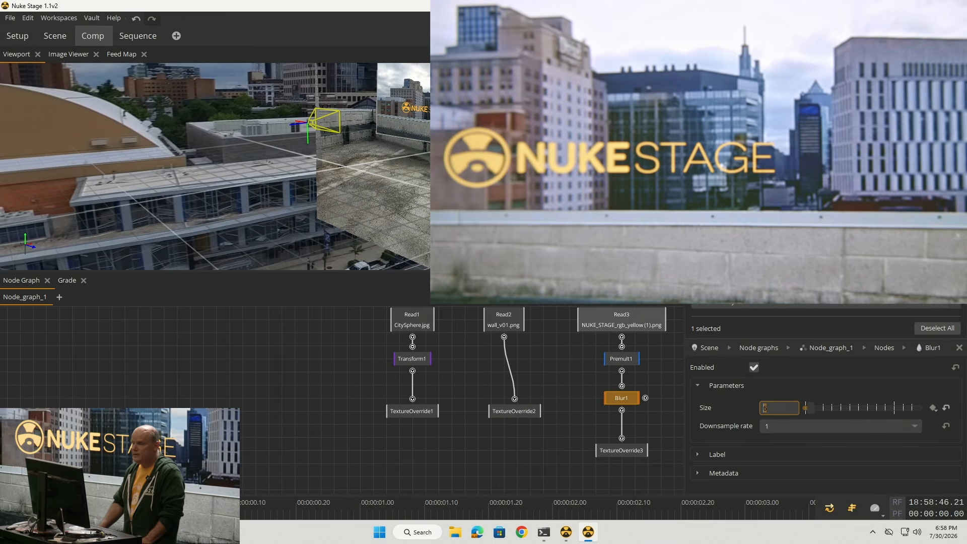
pyautogui.press('Return')
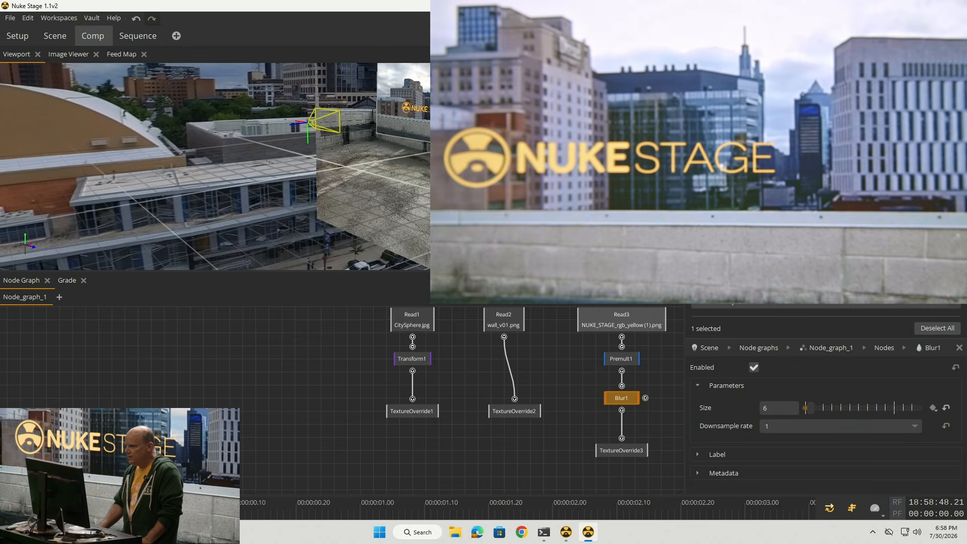
pyautogui.scroll(-4, 215, 166)
pyautogui.moveTo(166, 167); pyautogui.dragTo(272, 156, button='middle')
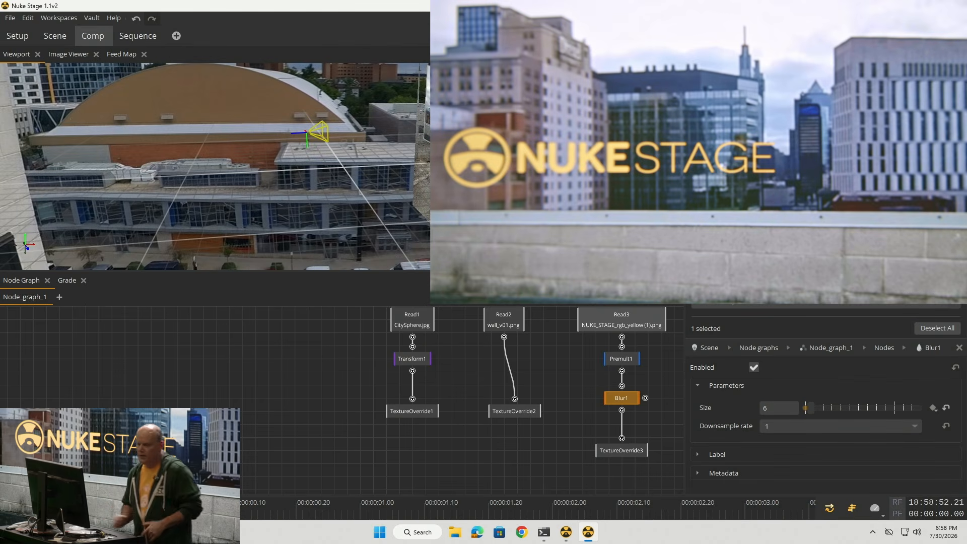